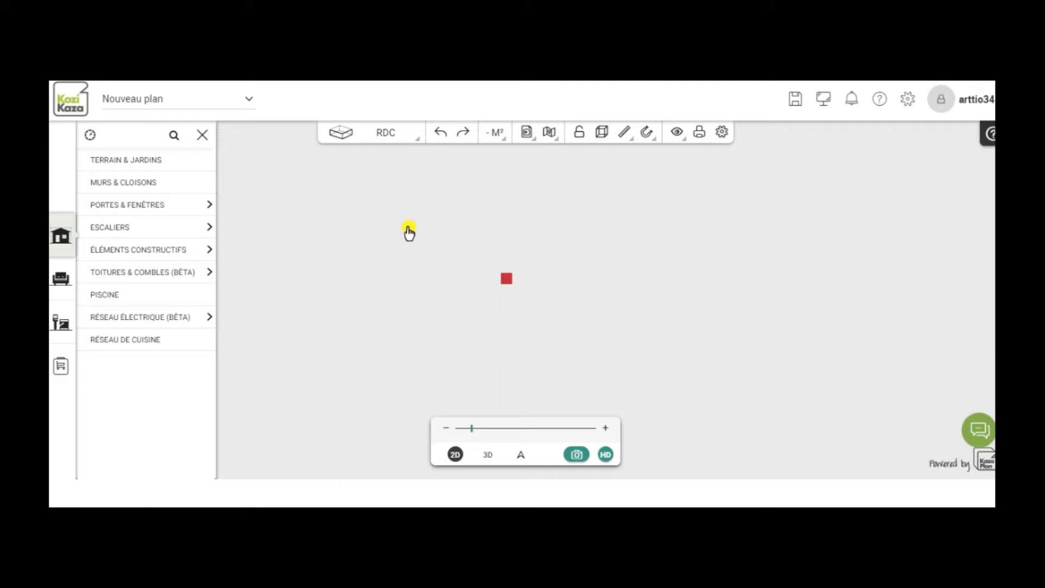
Step: Draw a rectangular garden boundary about 664 cm wide around the centre of the plan
left_click(133, 162)
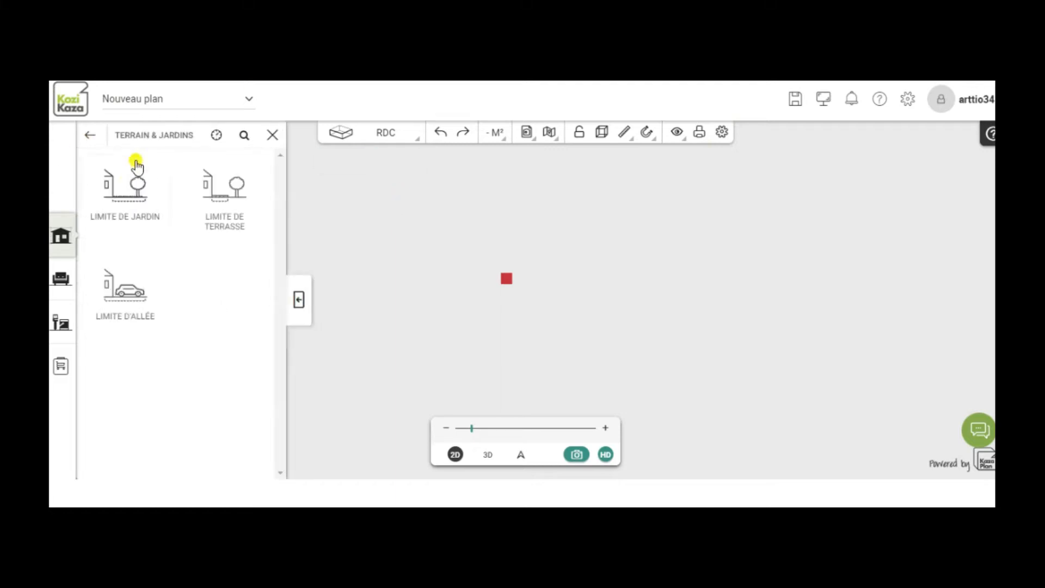
left_click(126, 187)
left_click(377, 193)
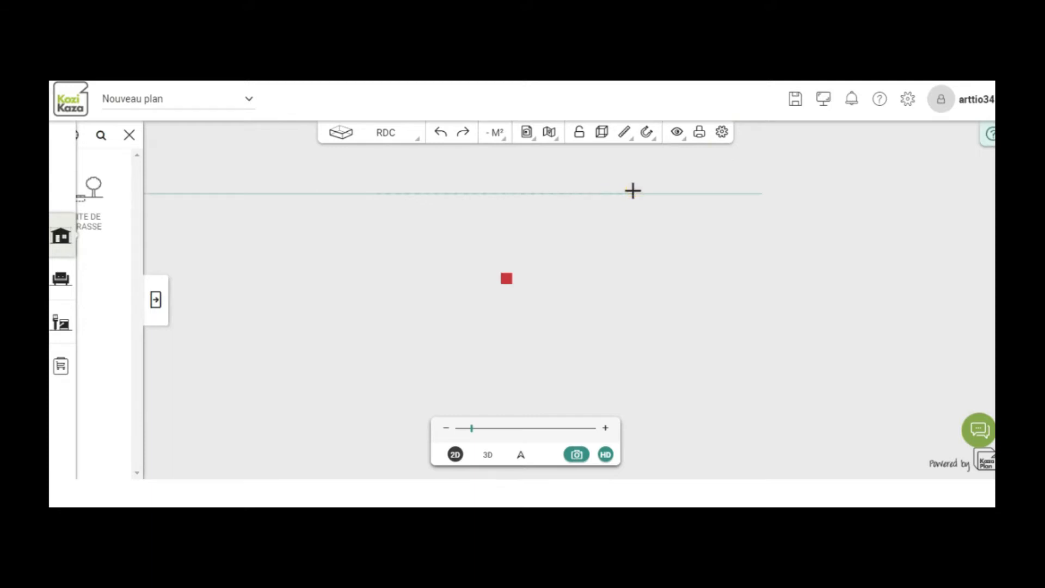
left_click(632, 191)
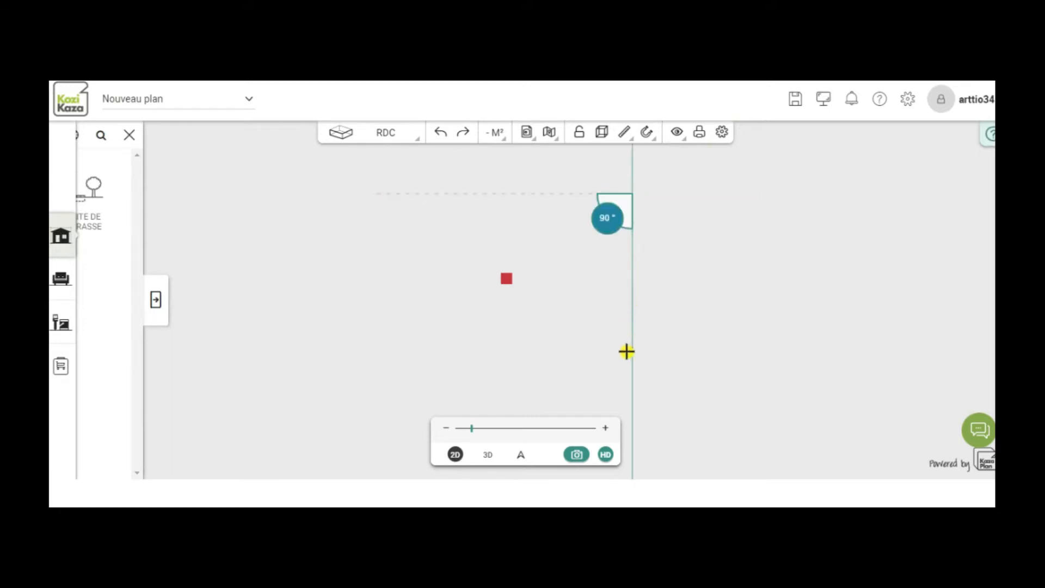
left_click(626, 358)
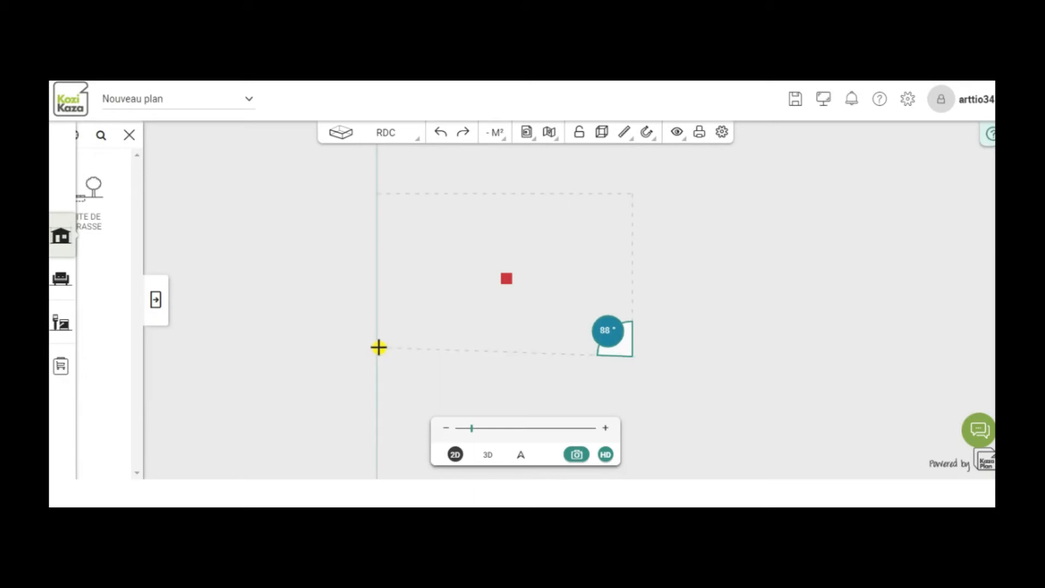
left_click(379, 357)
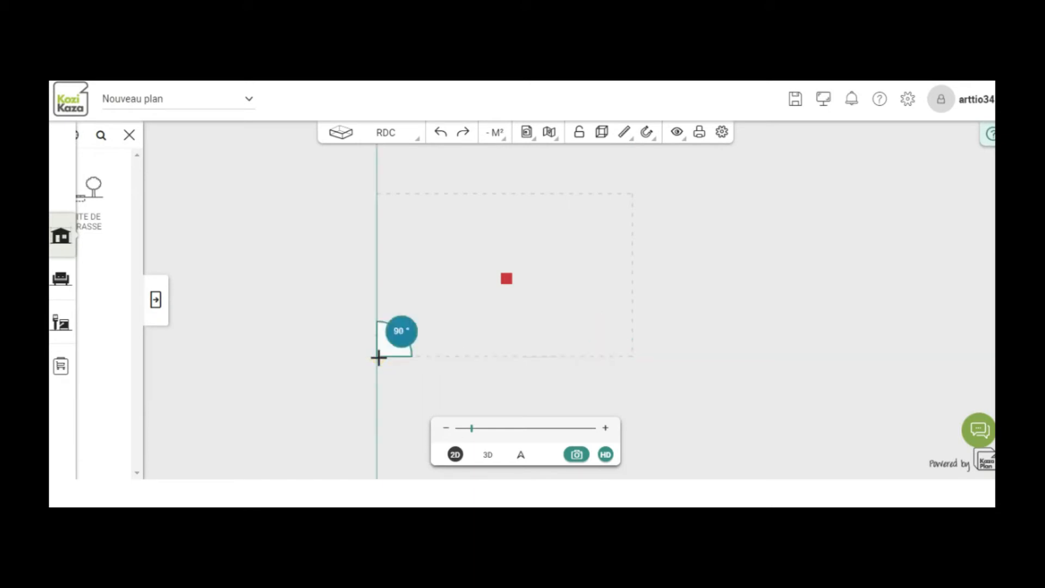
left_click(377, 190)
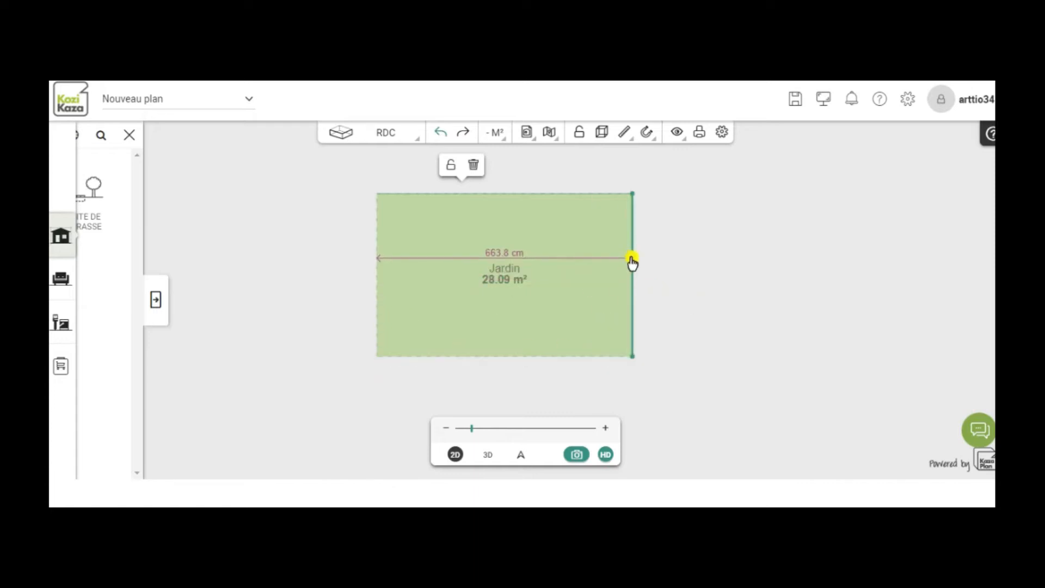
Step: Enlarge the garden to about 57 m² by moving its right edge and its lower edge outward
left_click_drag(633, 263, 729, 266)
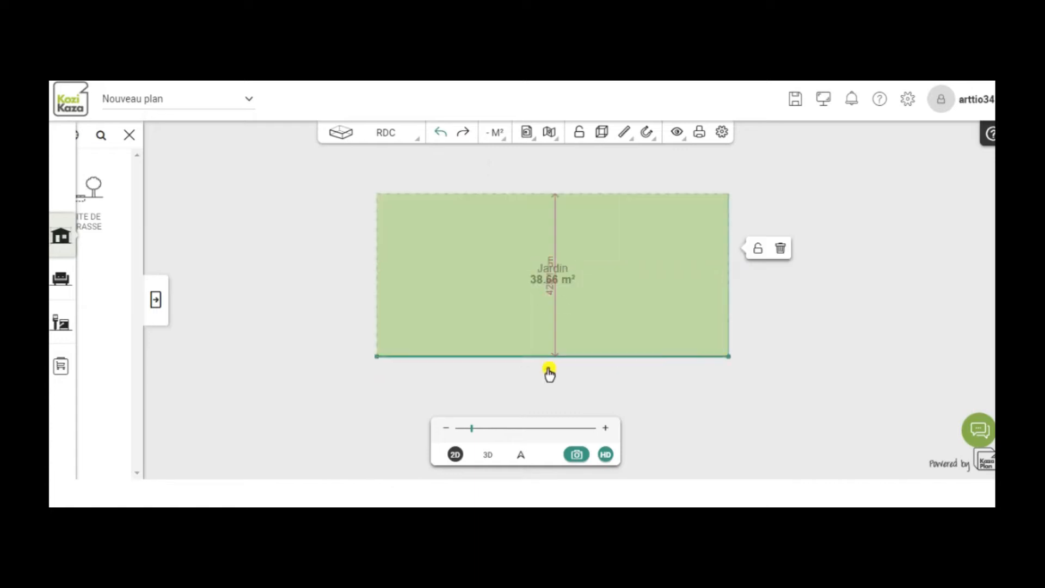
left_click(547, 359)
left_click_drag(548, 361, 544, 434)
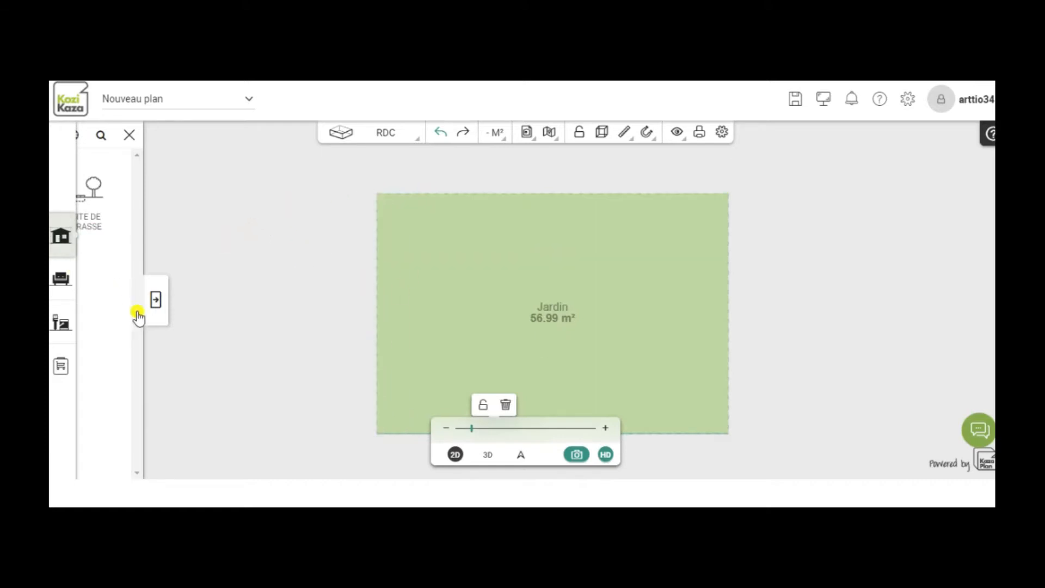
Step: Place a wooden post inside the garden's upper-left corner, about 820 cm from the right edge and 536 cm from the lower edge
left_click(131, 137)
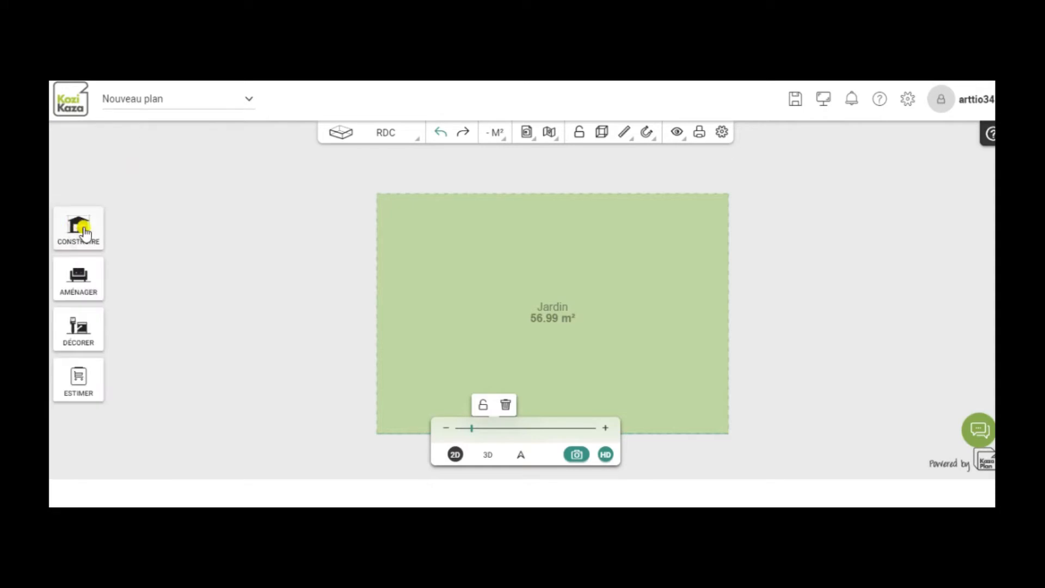
left_click(85, 233)
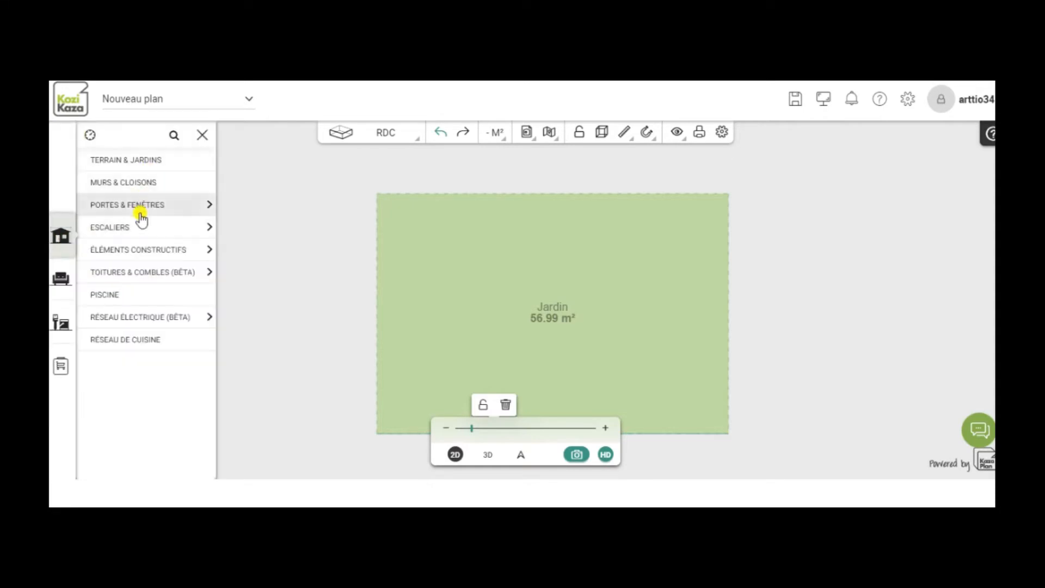
left_click(139, 252)
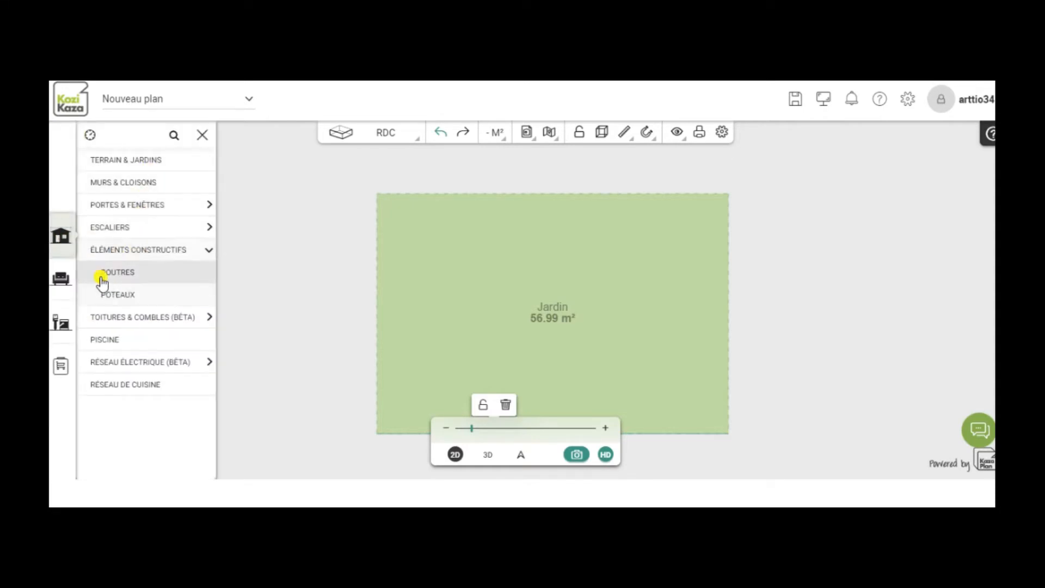
left_click(133, 296)
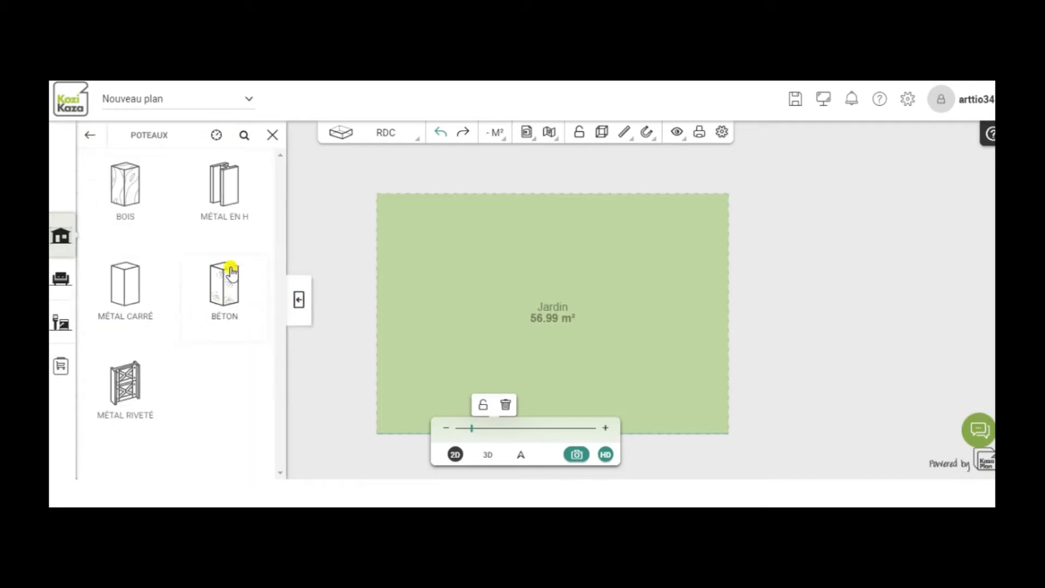
left_click(118, 179)
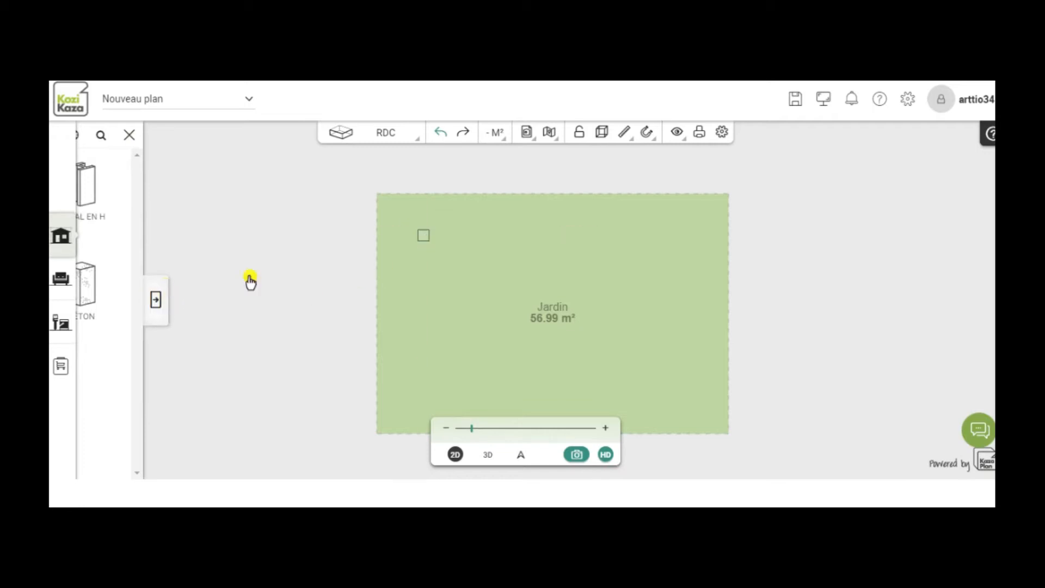
left_click(424, 239)
left_click(406, 222)
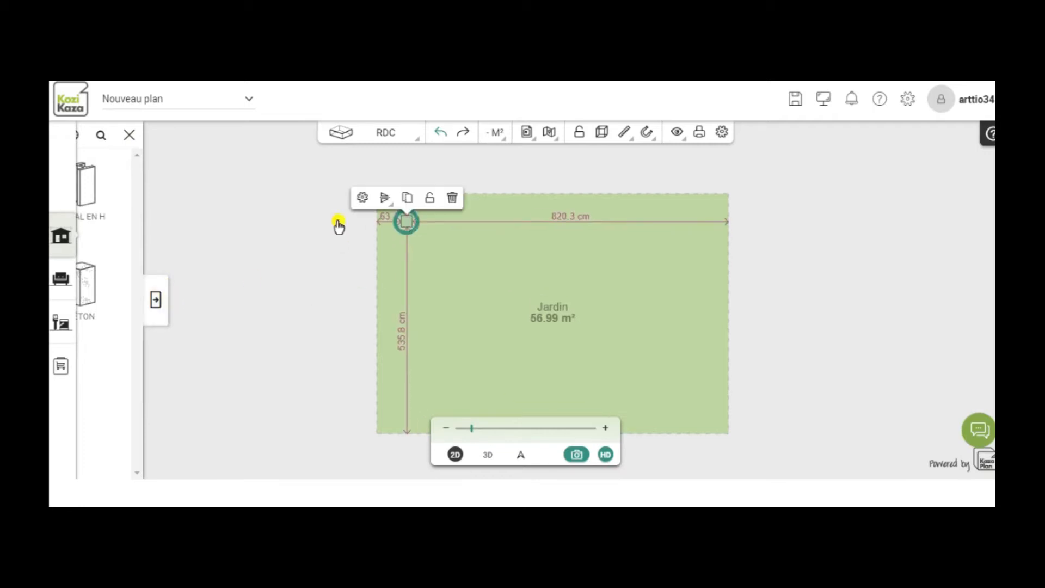
Step: Set the wooden post's height to 60 cm
left_click(362, 198)
left_click(363, 198)
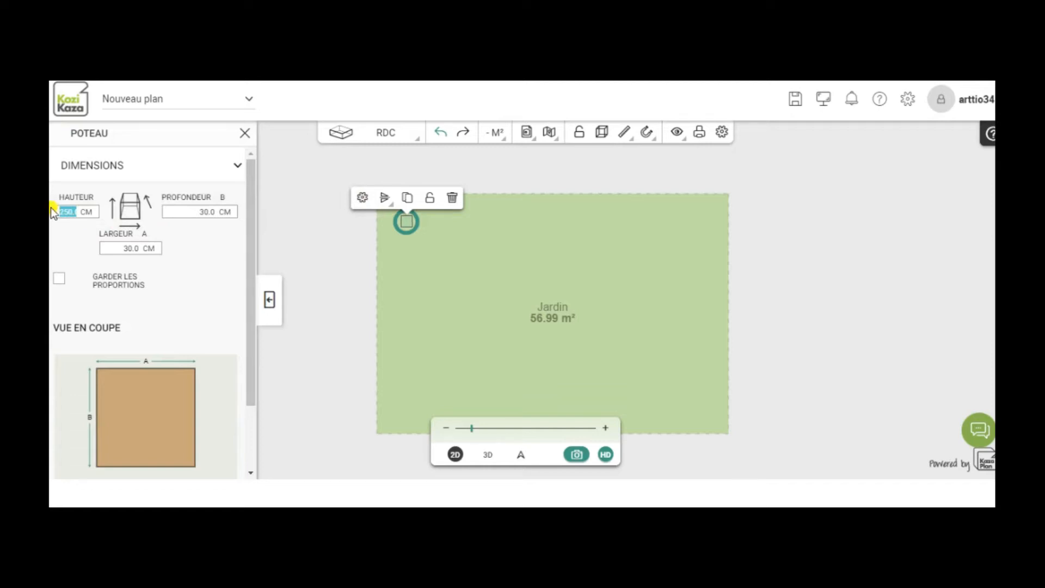
type("60")
left_click(270, 300)
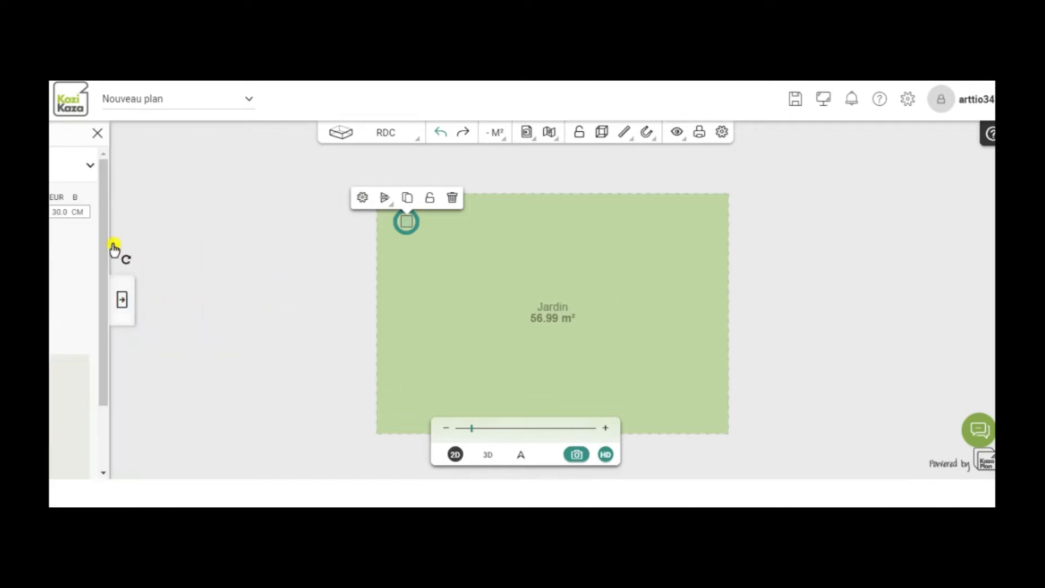
left_click(98, 133)
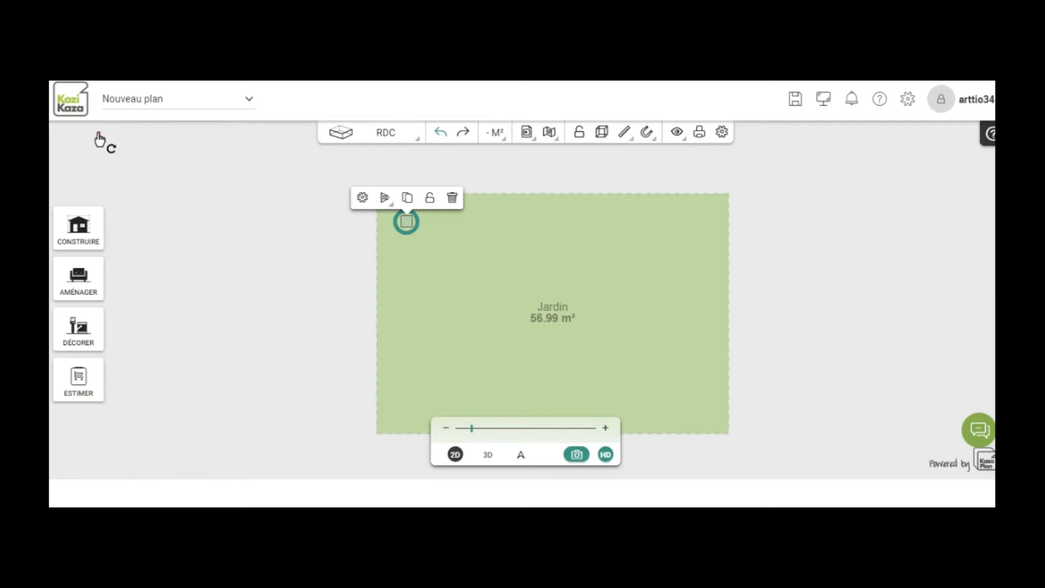
Step: Draw a closed rectangular room inside the garden with four 30 cm thick walls
left_click(76, 226)
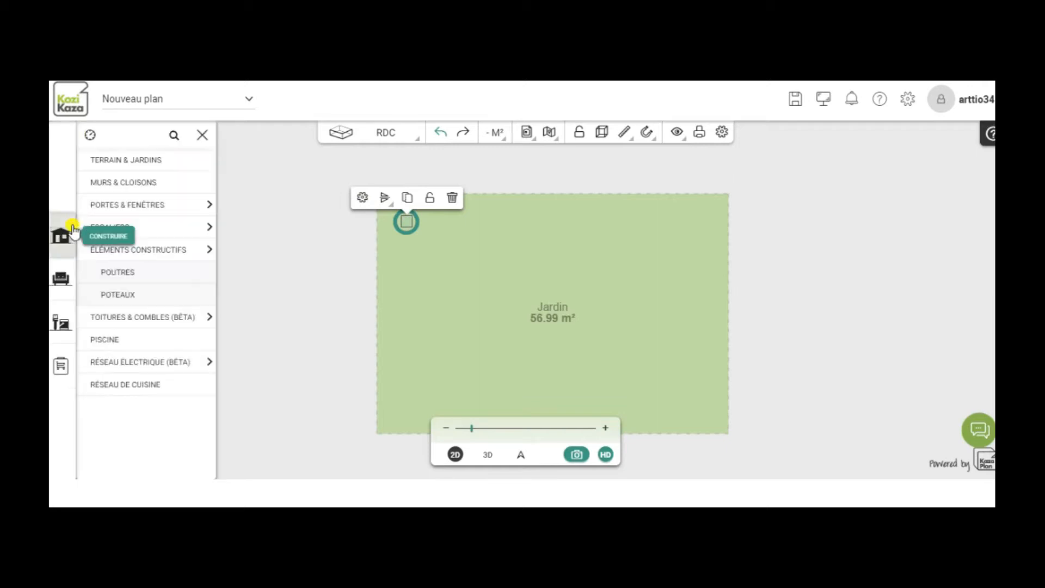
left_click(109, 186)
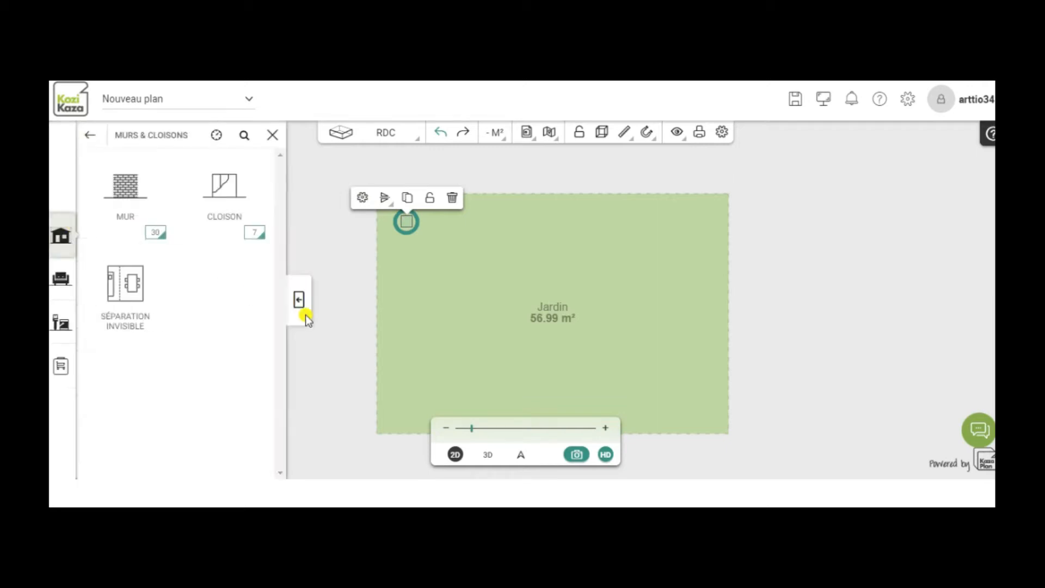
left_click(126, 192)
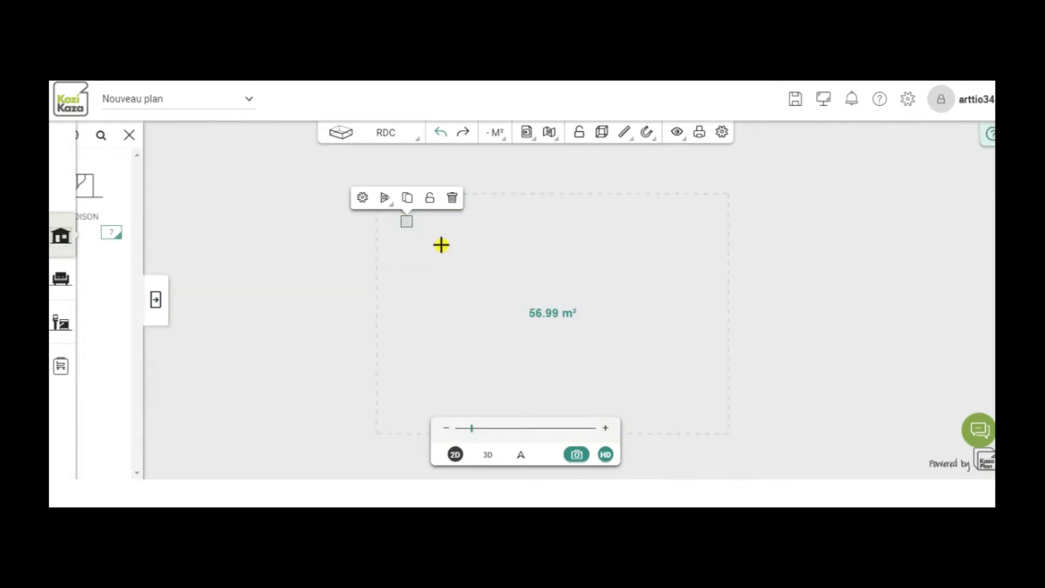
left_click(440, 245)
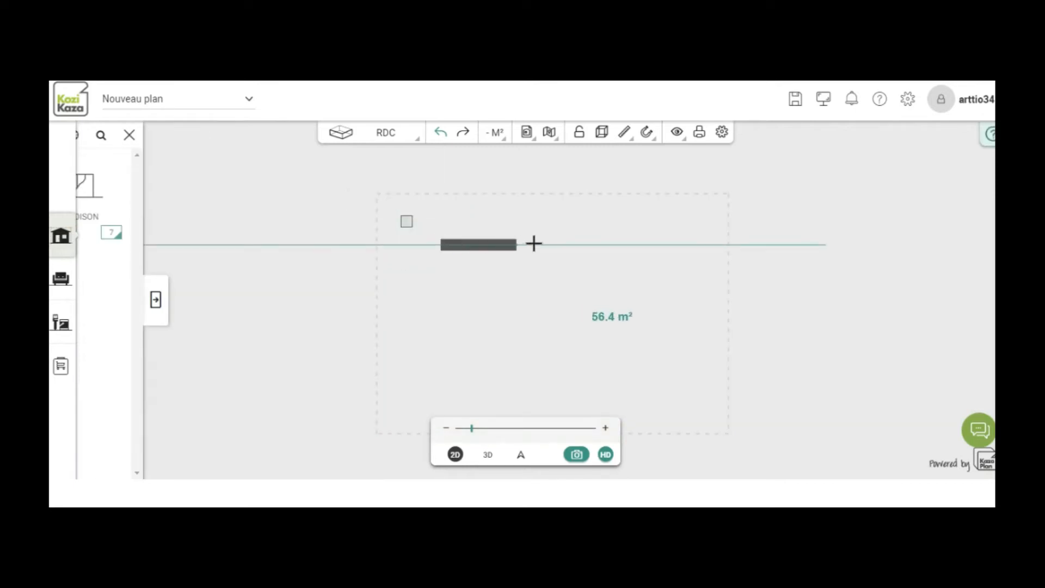
left_click(682, 245)
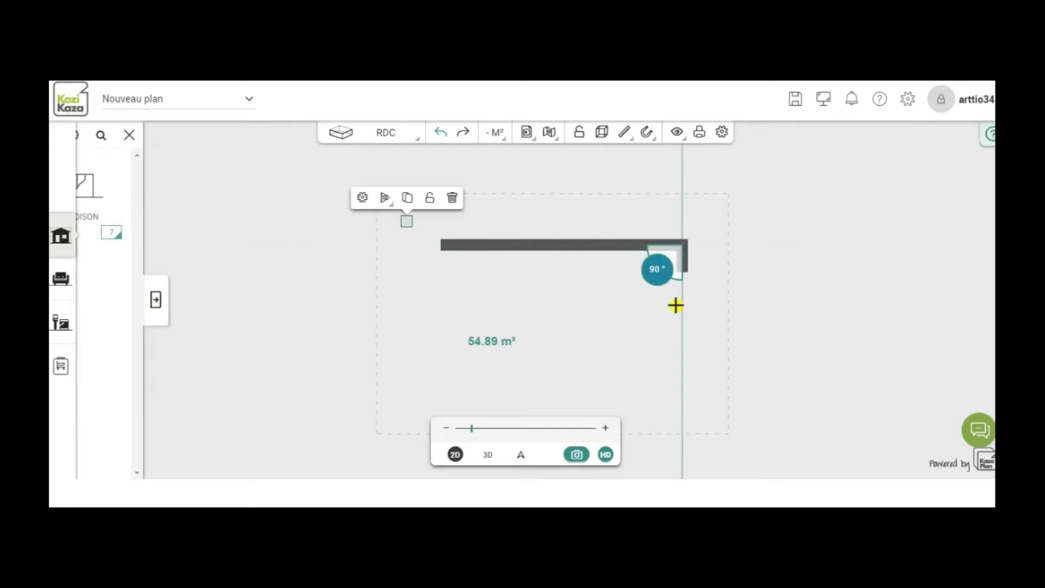
left_click(680, 382)
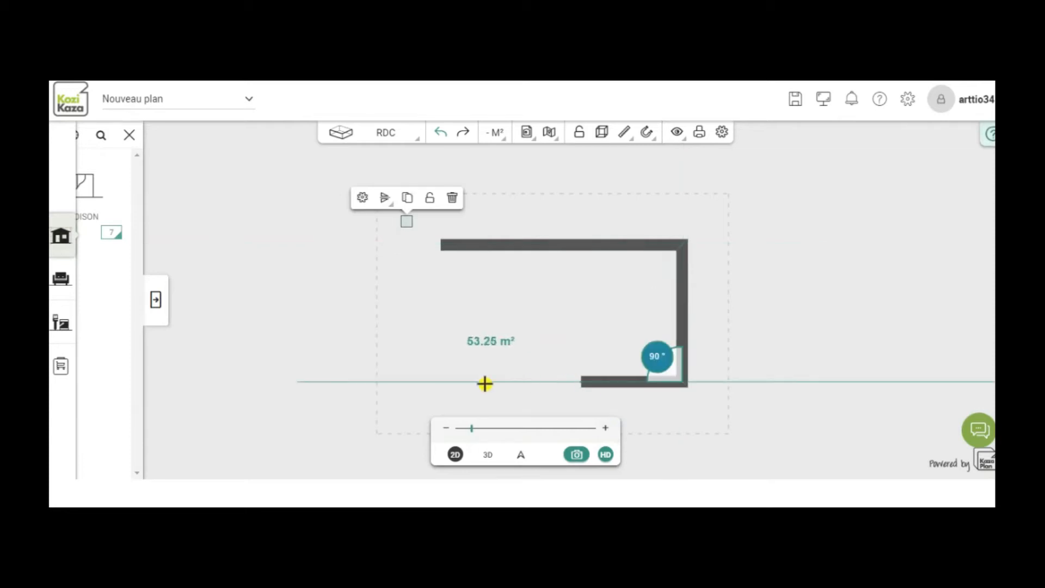
left_click(431, 384)
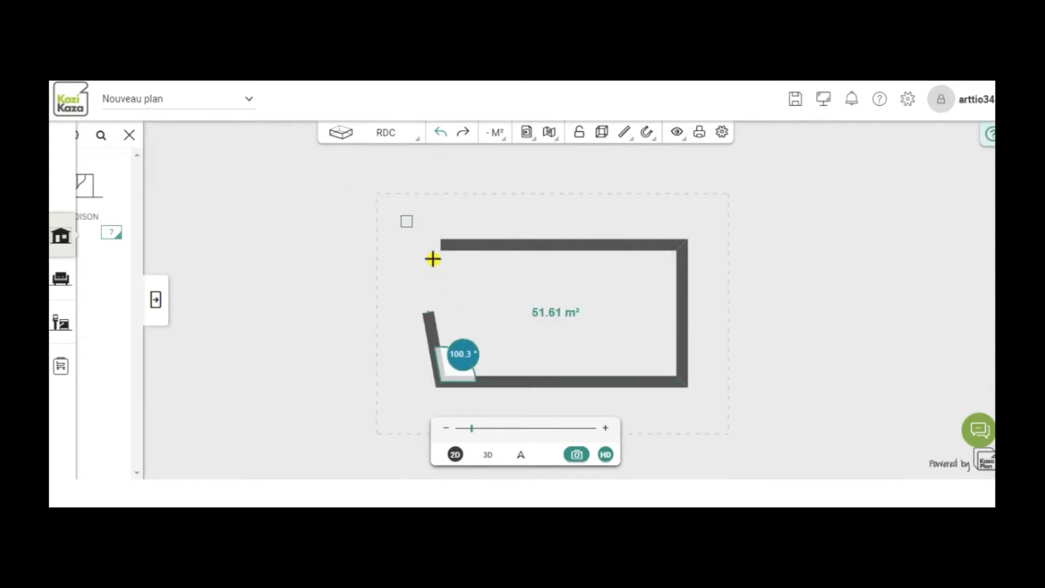
left_click(436, 243)
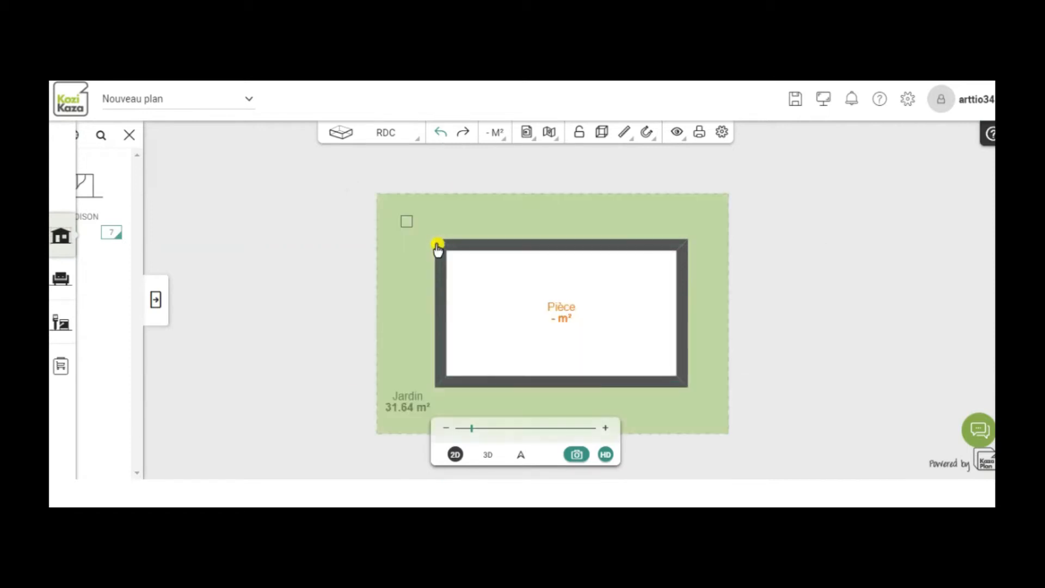
Step: Move the garden's lower edge further down so the garden area around the room is about 44 m²
left_click_drag(870, 389, 836, 295)
left_click_drag(563, 341, 561, 399)
left_click_drag(813, 355, 824, 377)
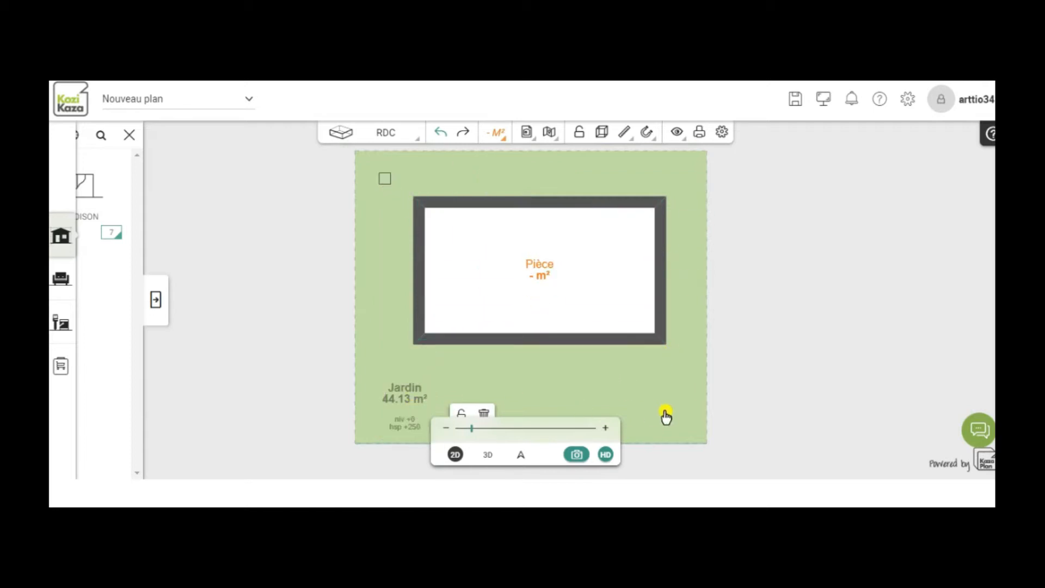
Step: Duplicate the wooden post outside the room's upper-right, lower-left and lower-right corners
left_click(383, 181)
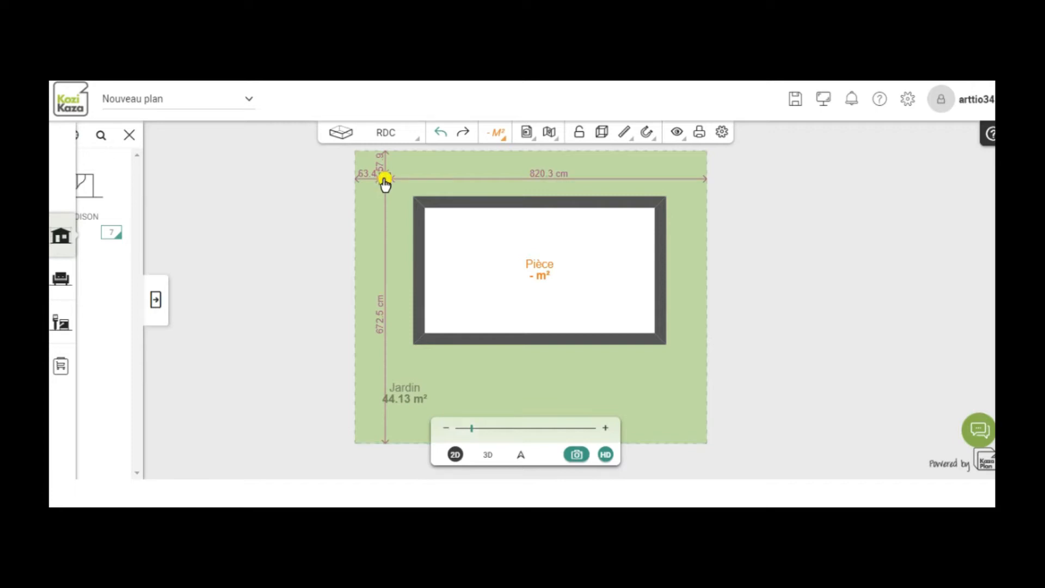
left_click(385, 181)
left_click_drag(384, 180, 687, 188)
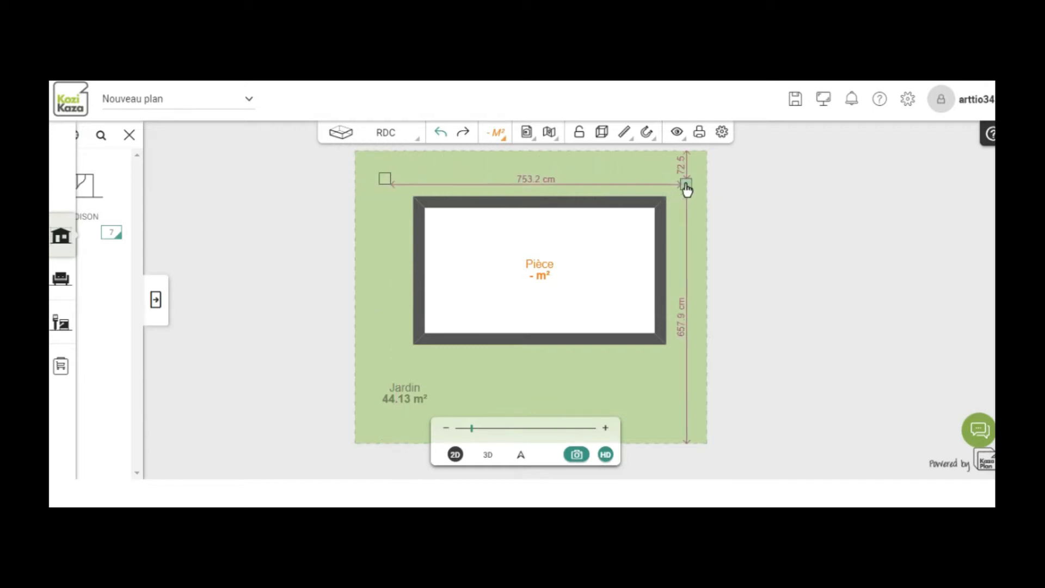
left_click(385, 180)
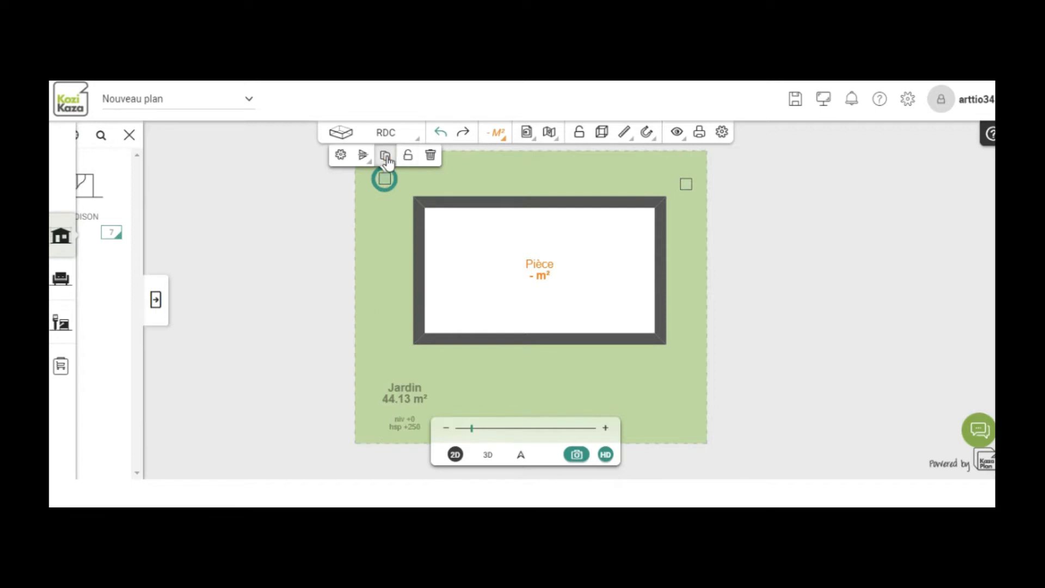
left_click(386, 155)
left_click_drag(396, 181, 381, 369)
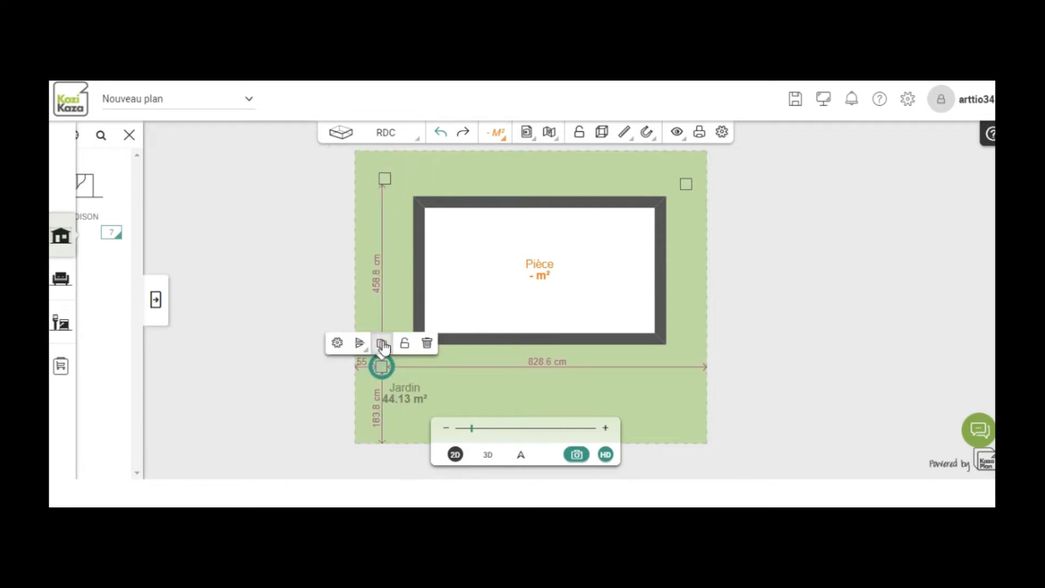
left_click(383, 344)
left_click_drag(393, 370, 677, 380)
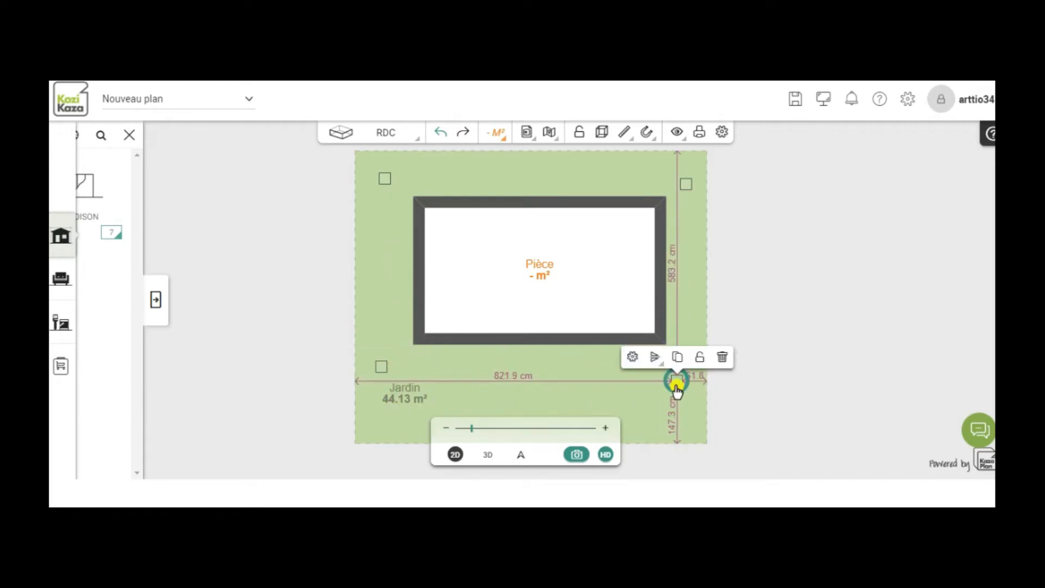
Step: Duplicate the two lower posts, placing each copy below its original near the garden's lower edge
left_click(678, 358)
left_click_drag(687, 379, 678, 422)
left_click(382, 367)
left_click(382, 343)
left_click_drag(381, 364, 381, 428)
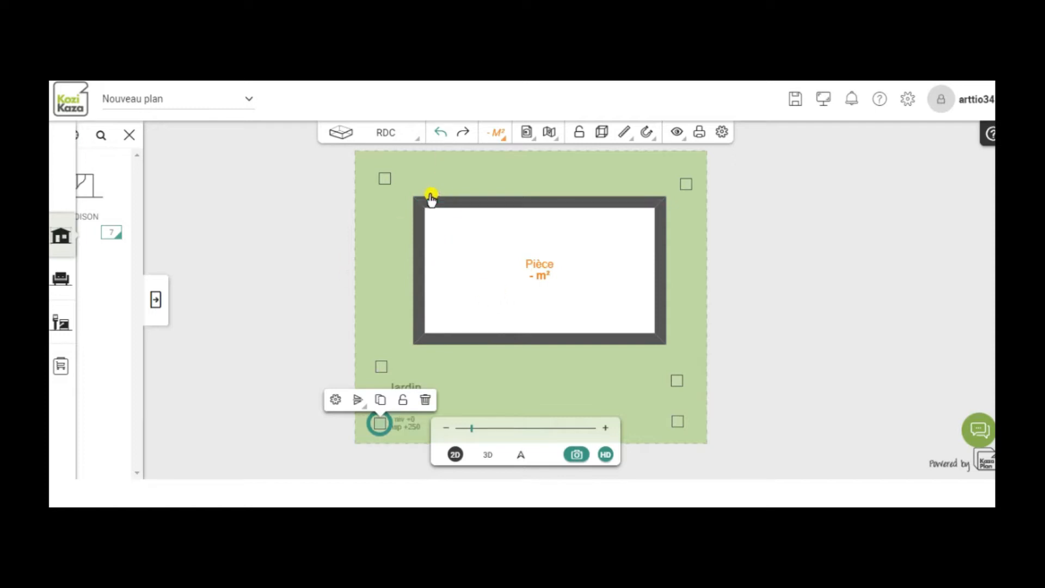
left_click(131, 137)
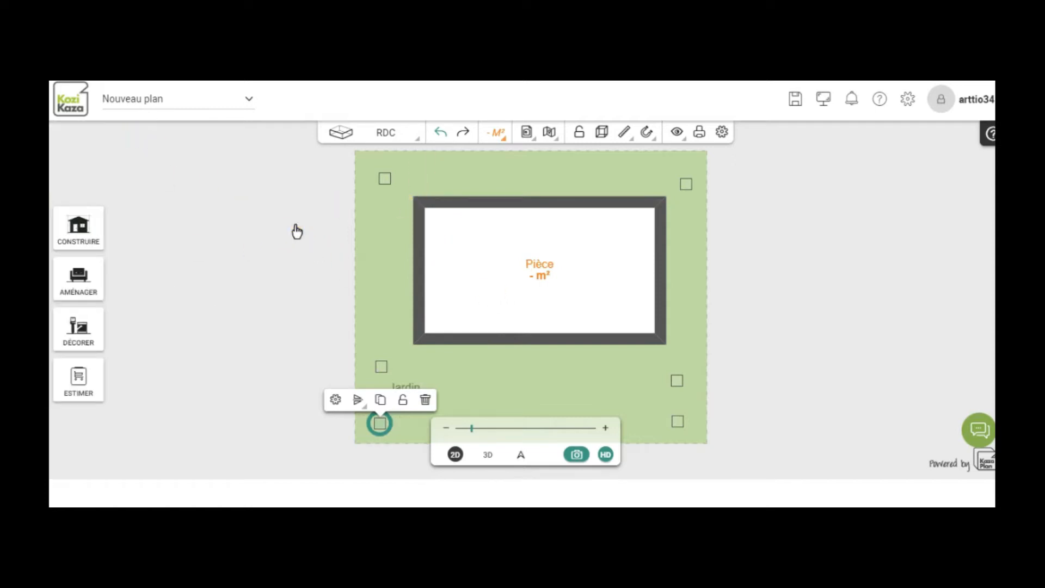
Step: Open the upper-left post's position settings and shift the post to about 79 cm from the garden's left edge and 93 cm from its upper edge
left_click_drag(297, 231, 296, 291)
scroll(306, 287, "up", 2)
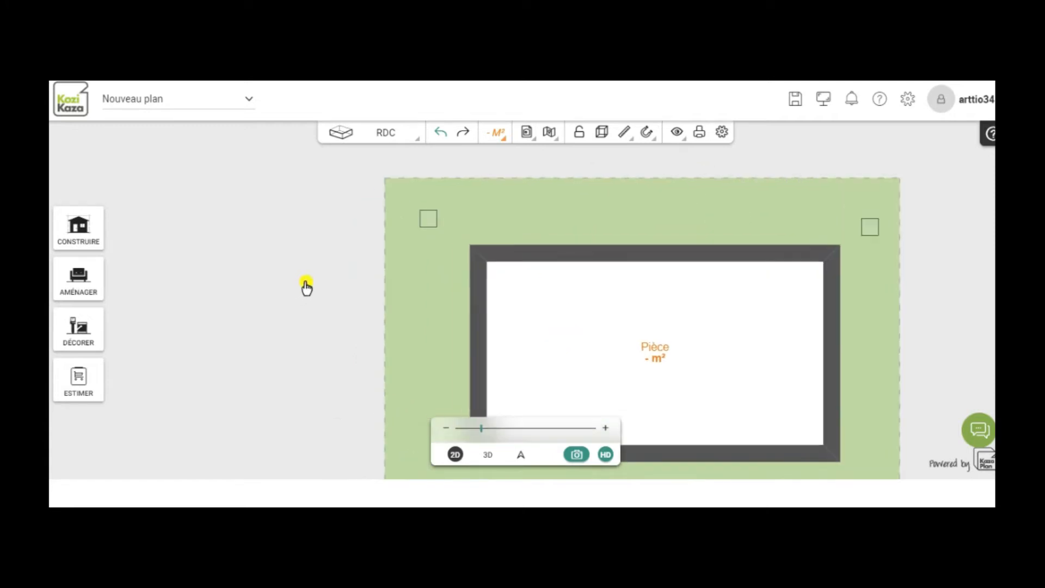
left_click(428, 218)
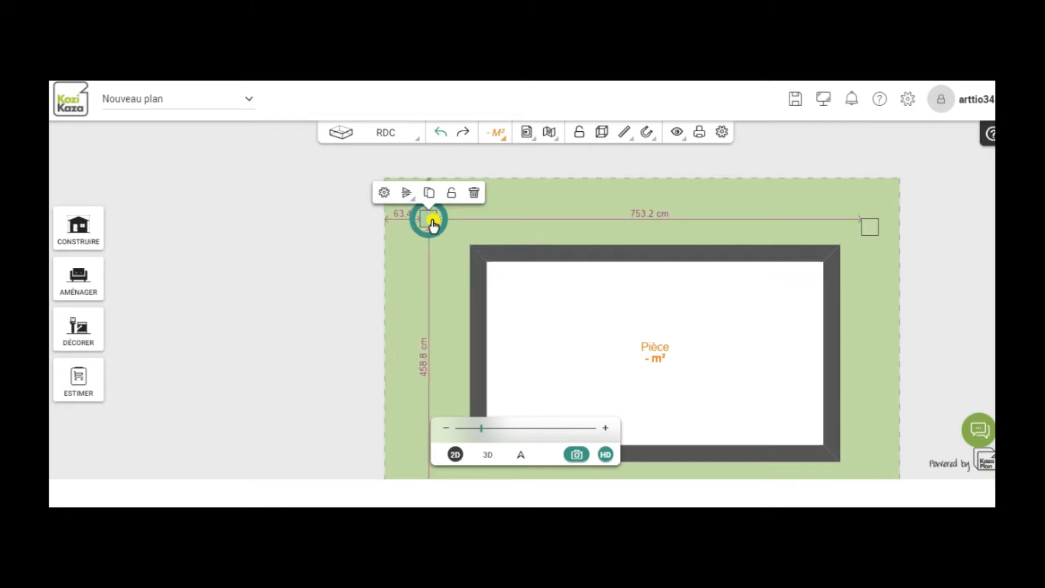
left_click(384, 193)
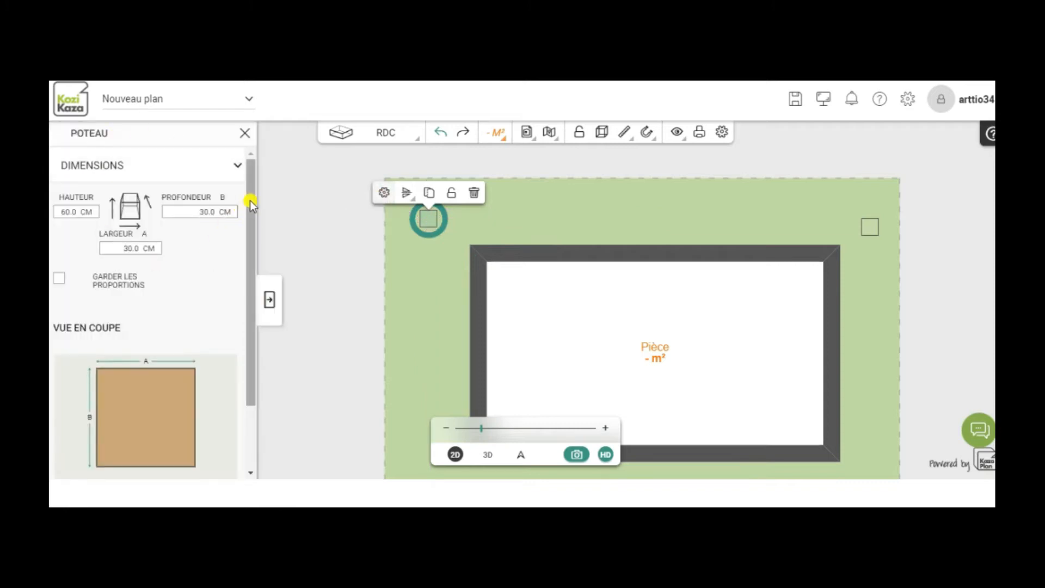
left_click_drag(249, 206, 247, 309)
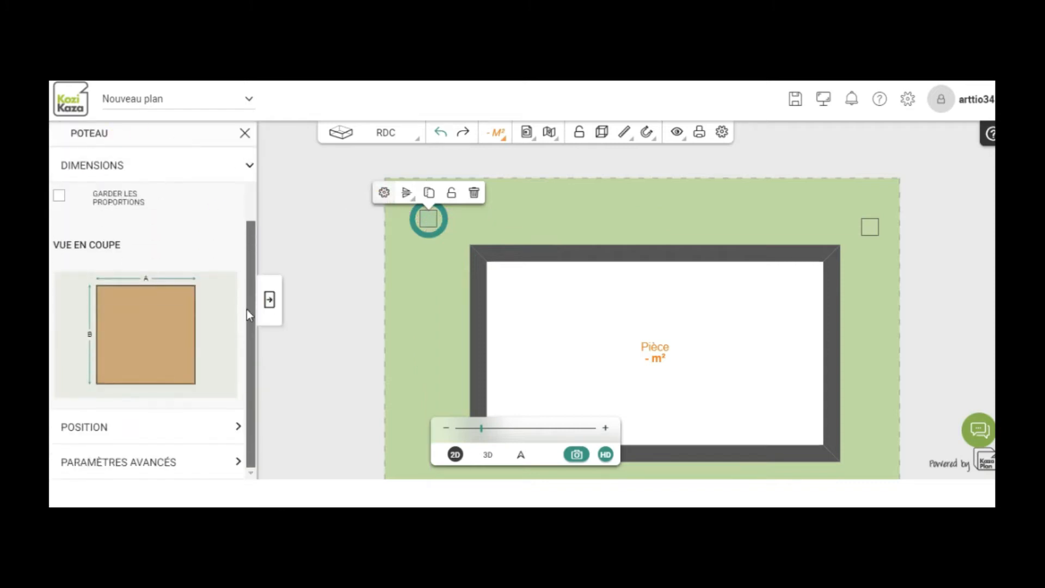
left_click(181, 430)
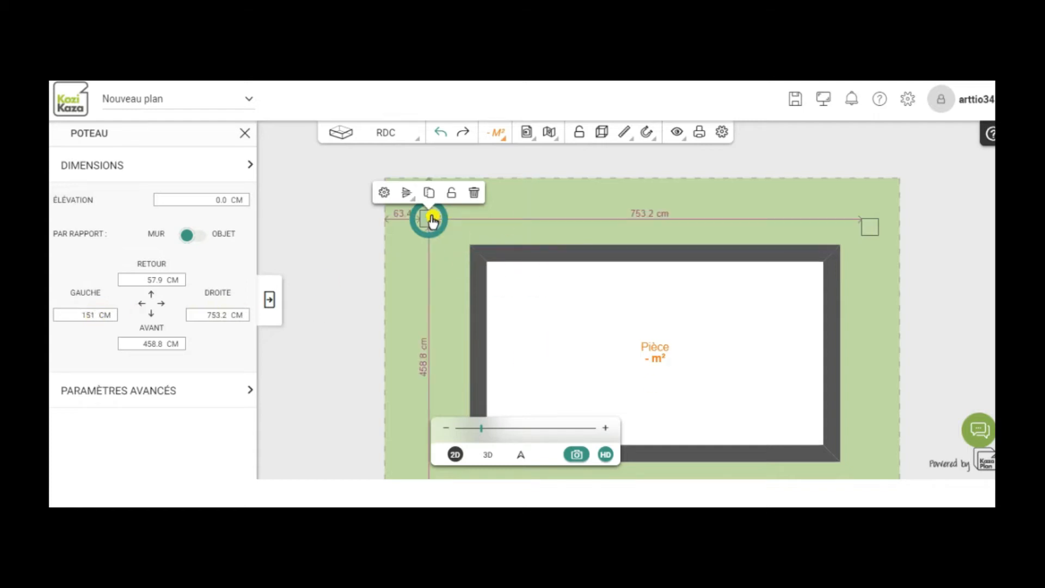
key("Return")
mouse_move(431, 218)
left_mouse_down()
mouse_move(431, 209)
mouse_move(466, 212)
mouse_move(441, 236)
left_mouse_up()
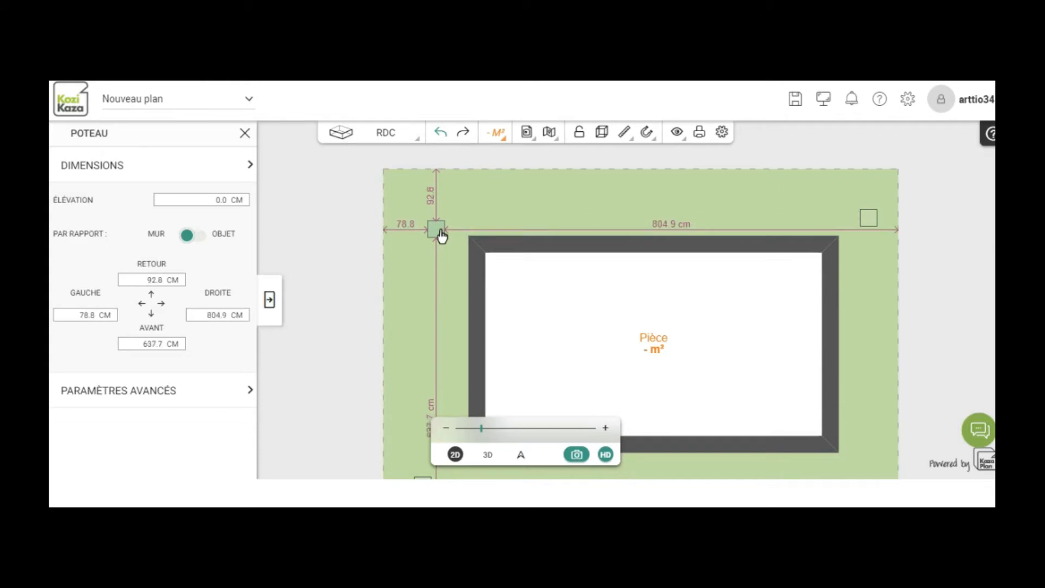
Step: Place the upper-left post on the room's corner with a left distance of 151 cm and a back distance of 118.1 cm
left_click(441, 235)
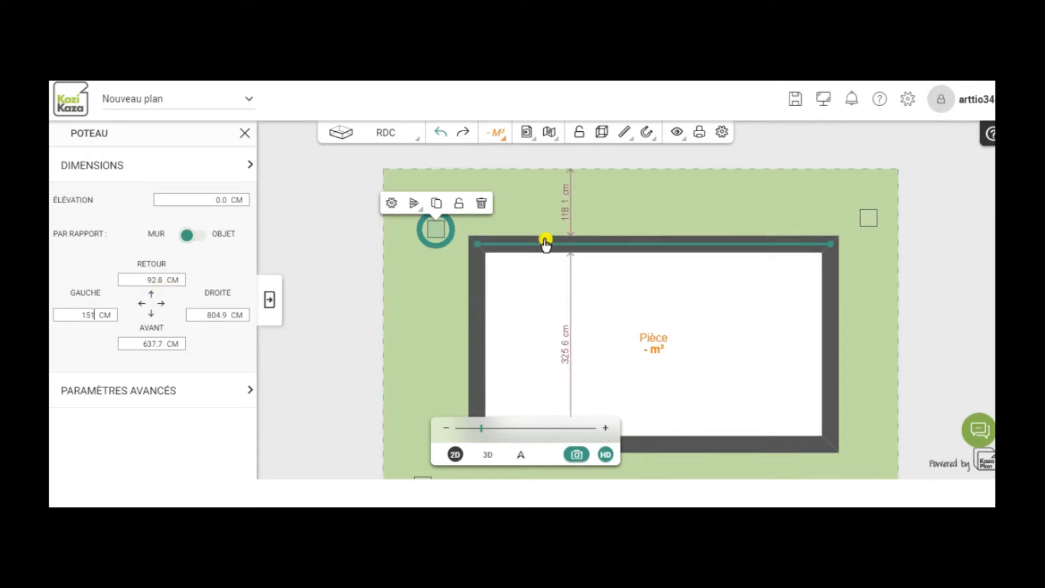
left_click(165, 279)
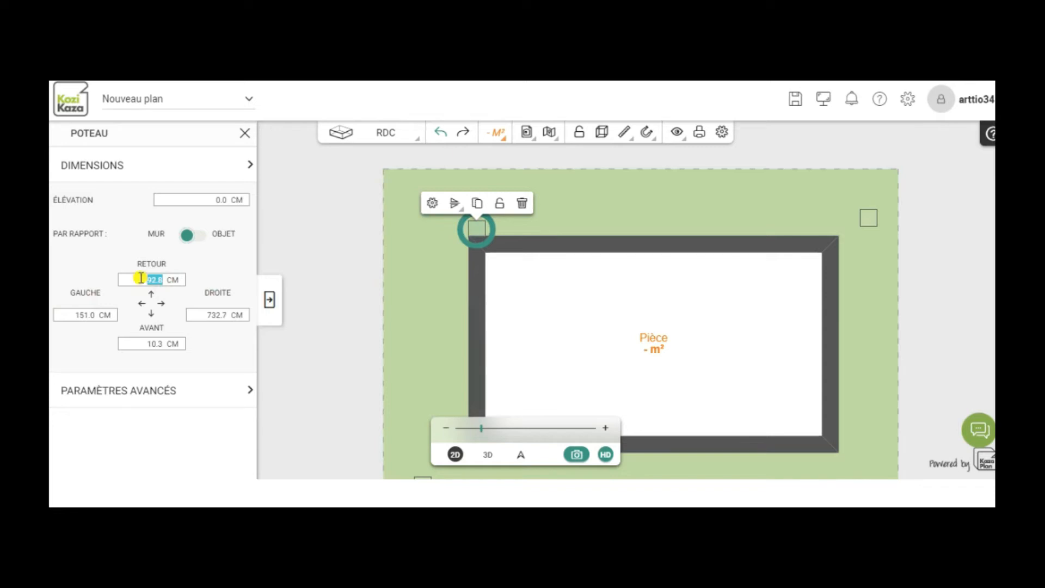
type("11")
left_click(269, 299)
Step: Lower the upper-right post to about 84 cm from the garden's upper edge and move the garden's right edge to about 111 cm from the room
left_click_drag(328, 296, 205, 263)
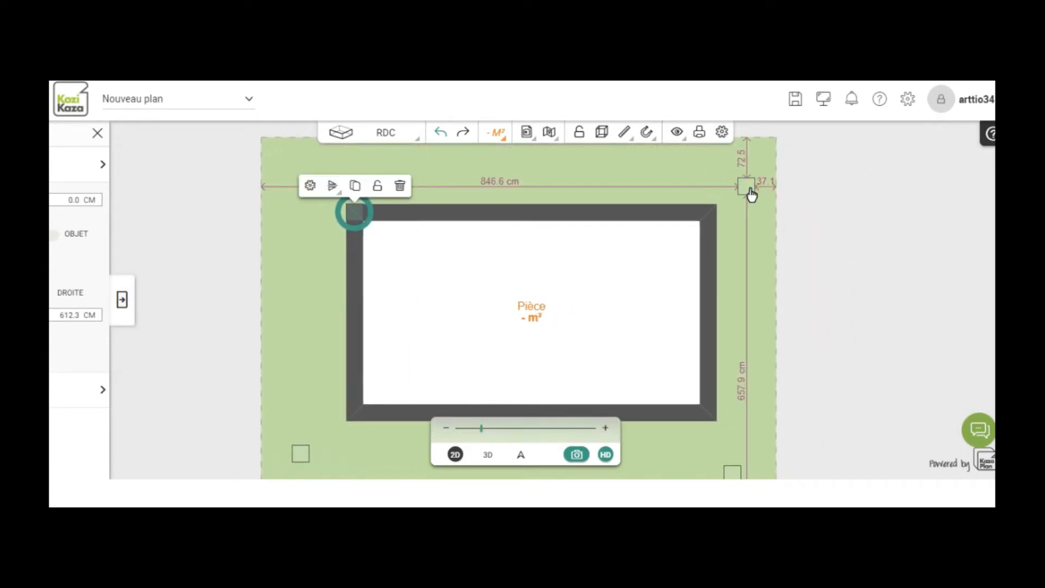
left_click_drag(750, 191, 750, 197)
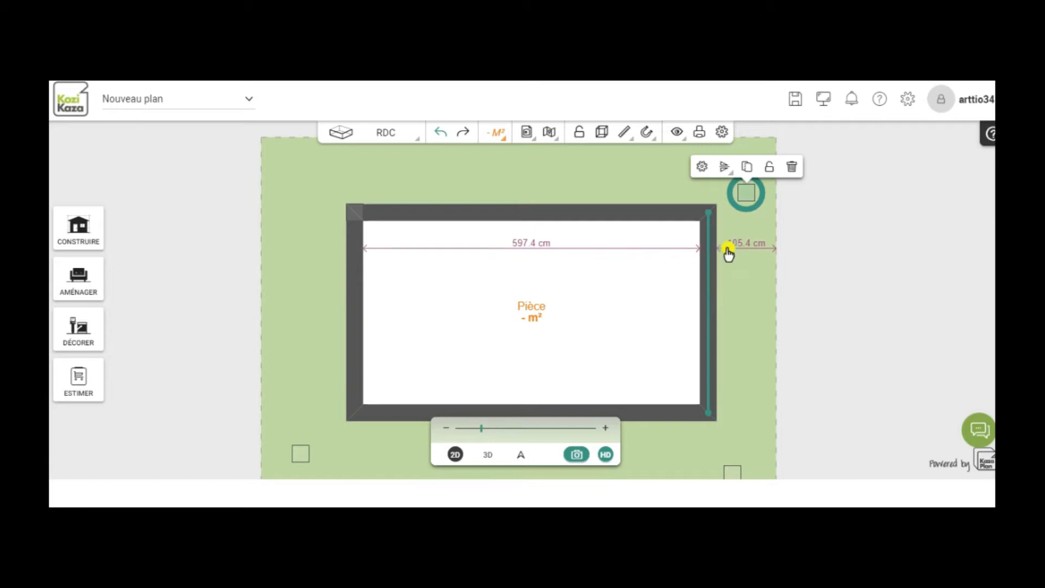
left_click(775, 254)
left_click_drag(774, 255, 778, 254)
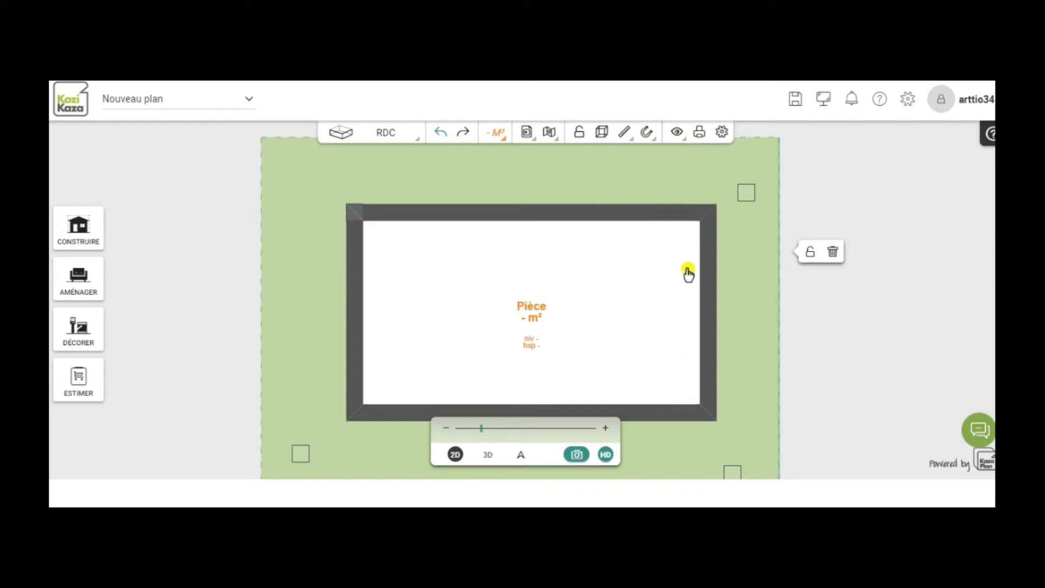
Step: Place the upper-right post on the room's corner with a back distance of 118.1 cm and a right distance of 110.6 cm
left_click(747, 201)
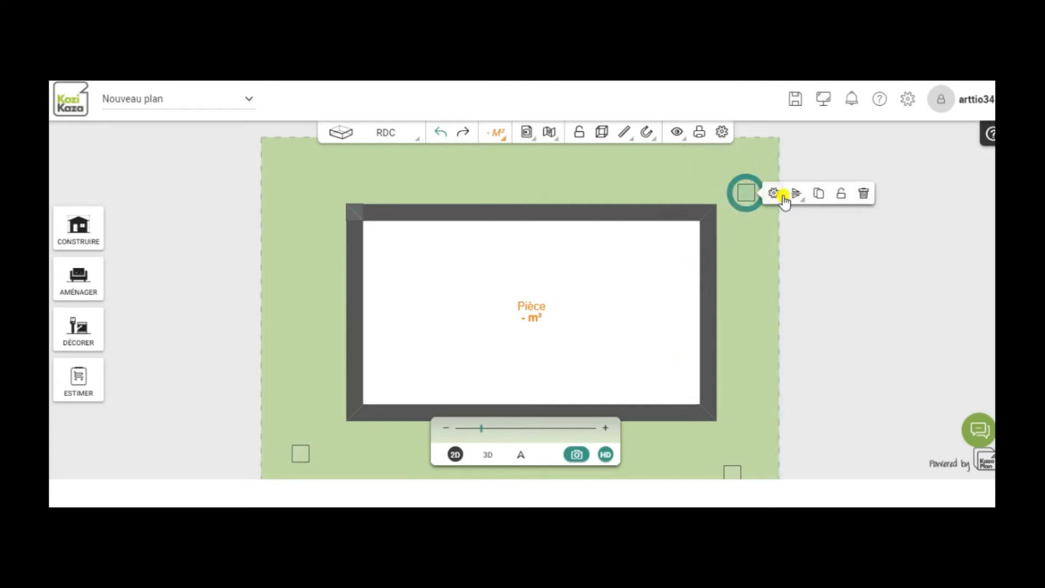
left_click(773, 193)
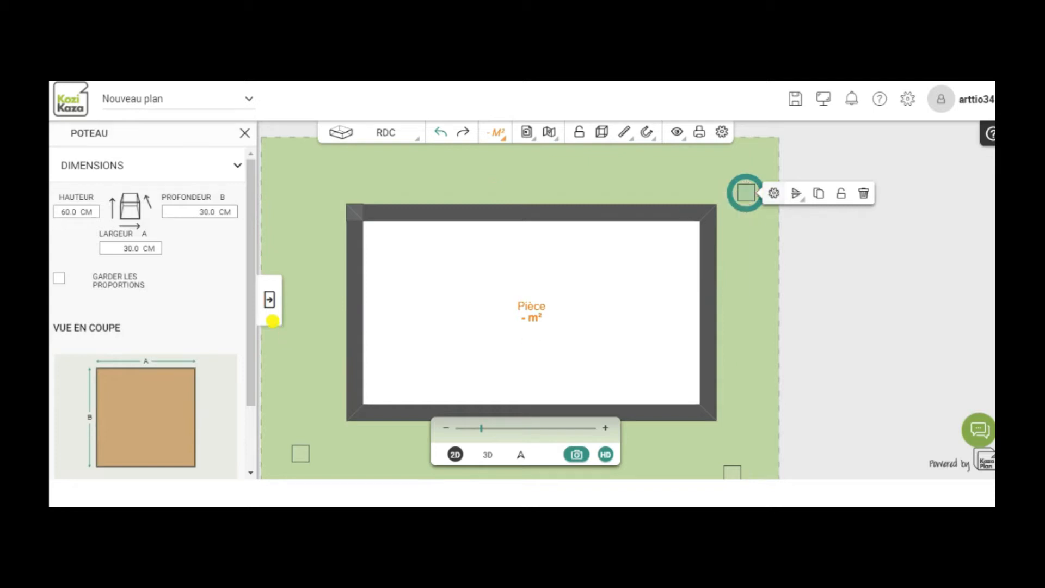
left_click_drag(252, 289, 239, 402)
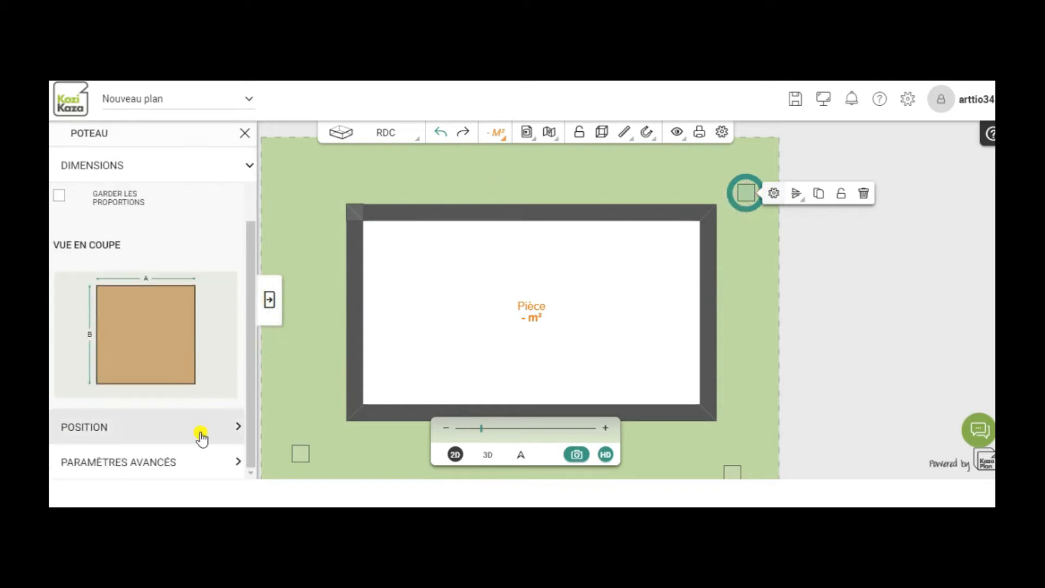
left_click(90, 426)
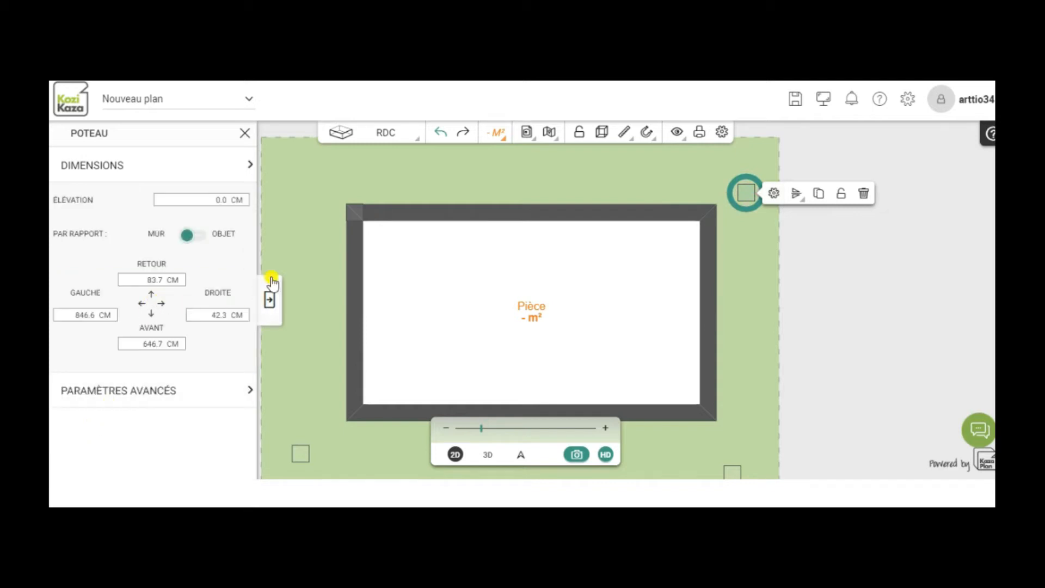
mouse_move(741, 195)
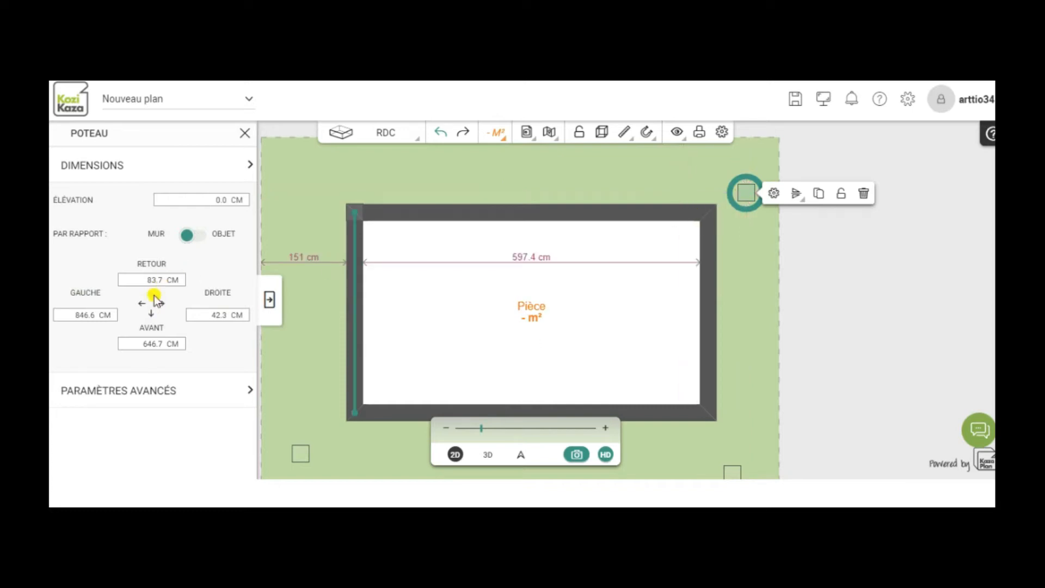
left_click_drag(163, 279, 130, 274)
type("11")
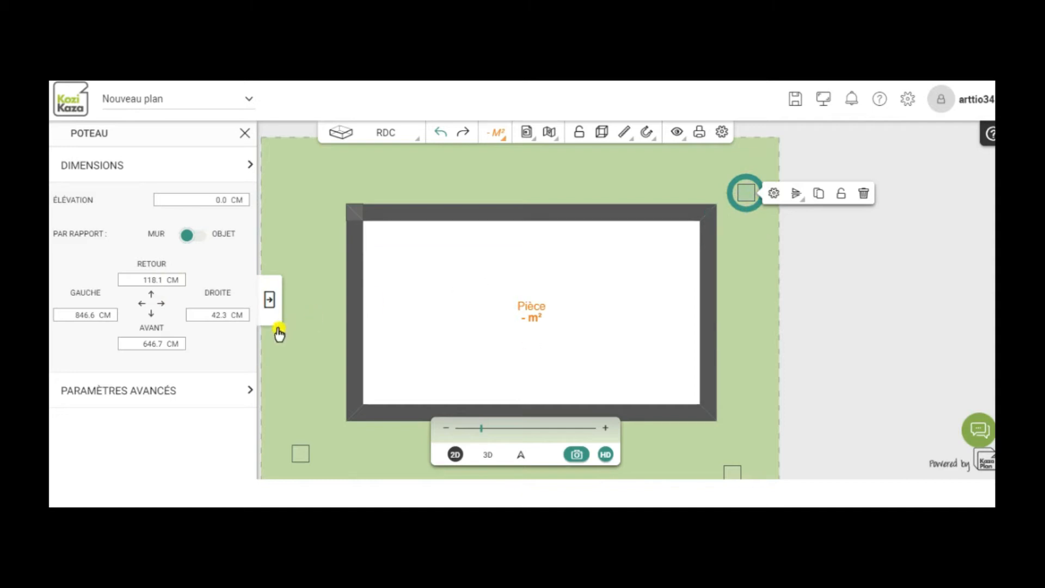
left_click(215, 316)
type("110.6")
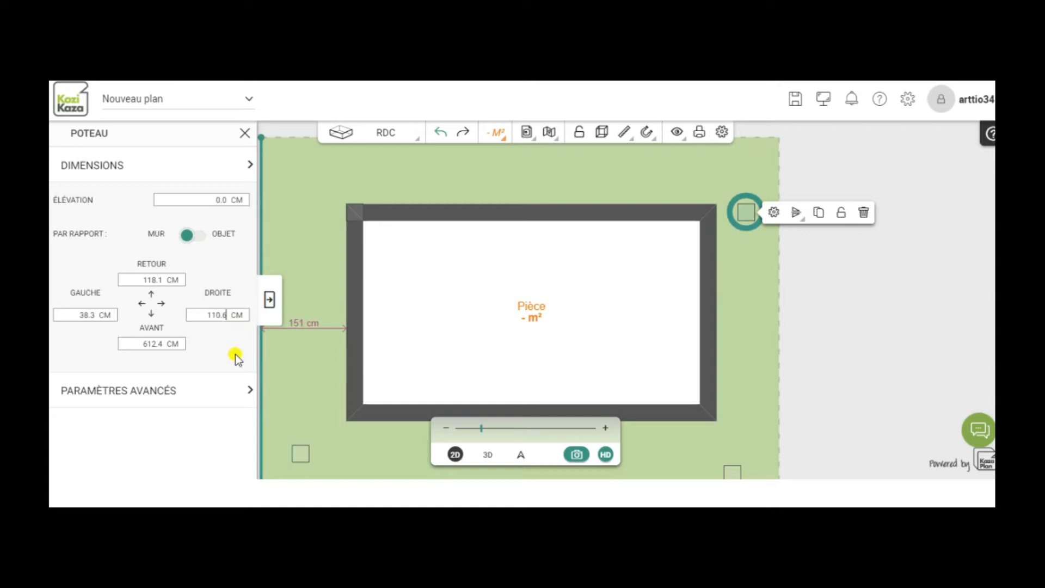
left_click(269, 300)
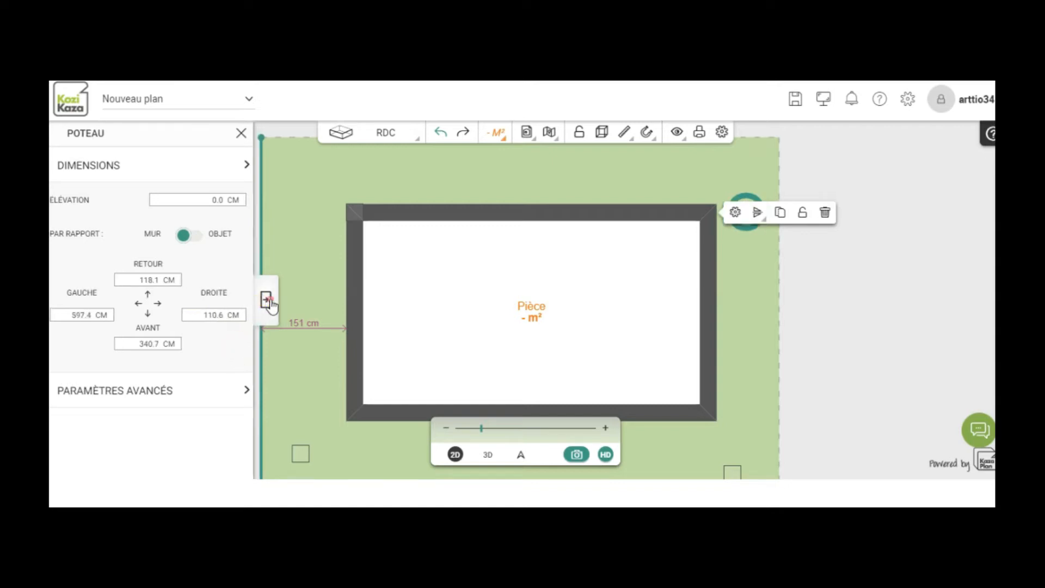
Step: Set the left distance of the lower-left post nearest the room to 151 cm, aligning it with the room's left wall
left_click_drag(180, 413, 203, 336)
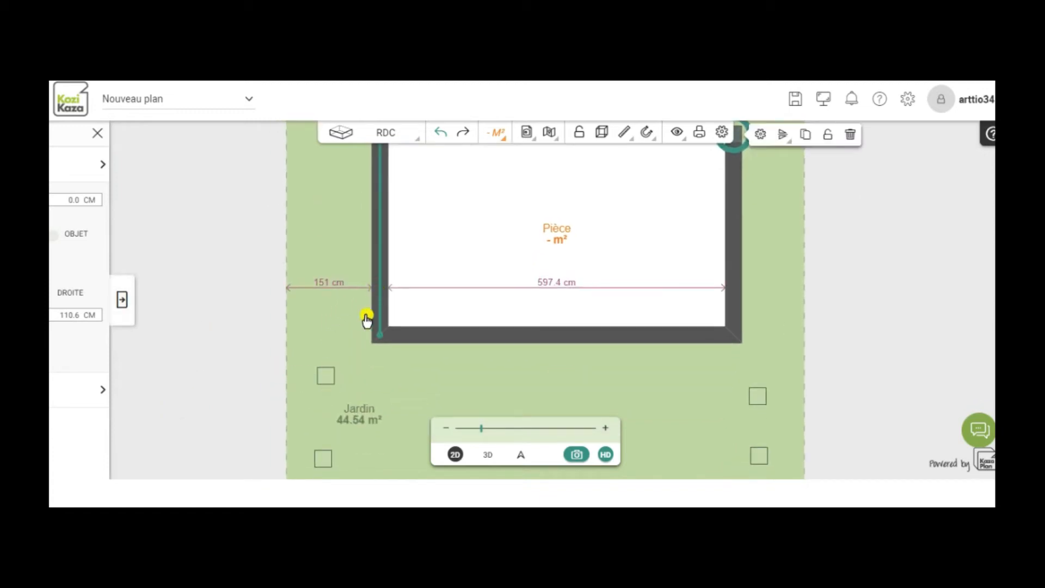
left_click(326, 378)
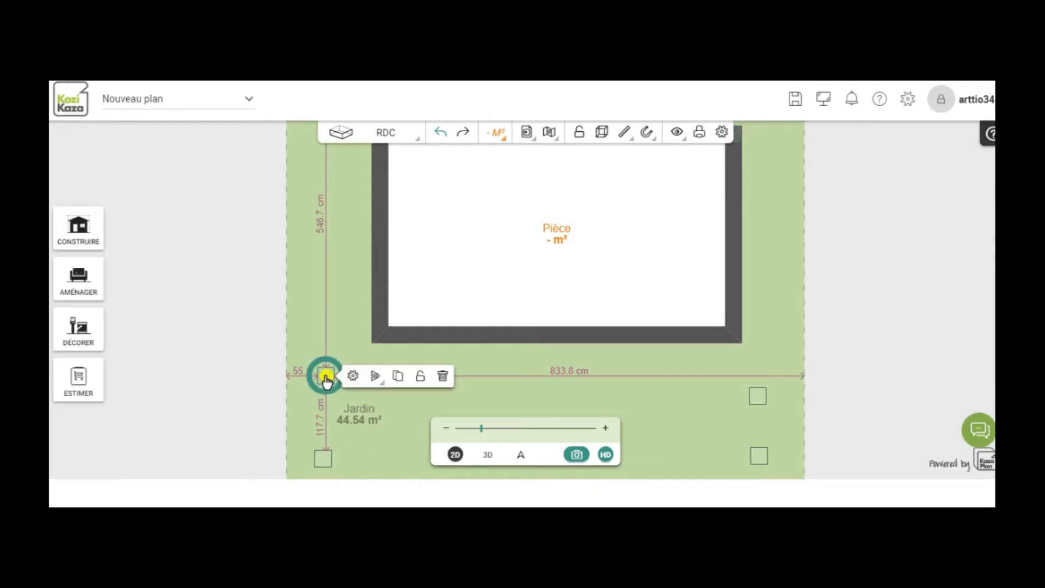
left_click(351, 376)
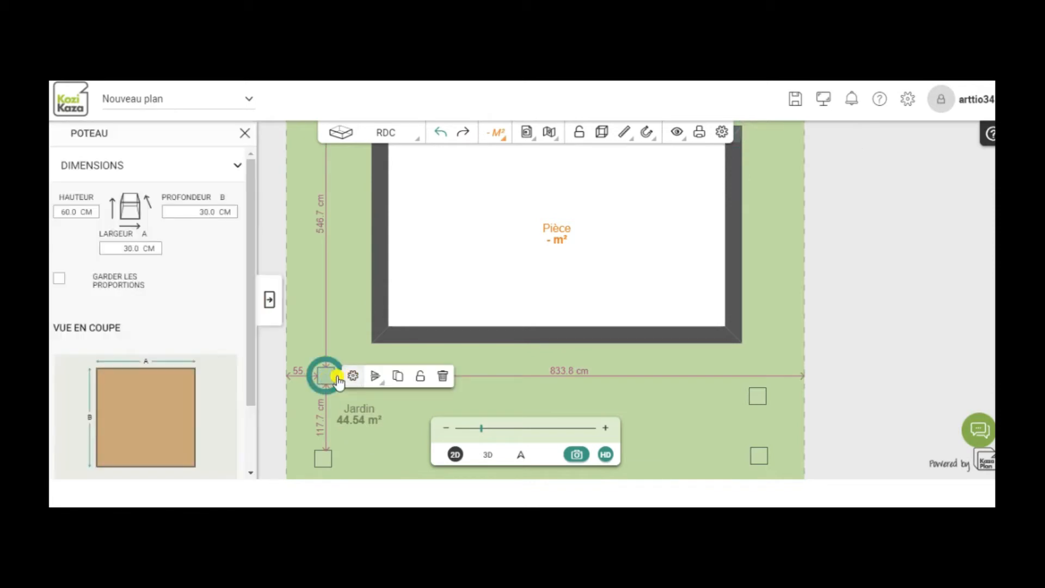
left_click_drag(253, 319, 242, 427)
left_click(242, 427)
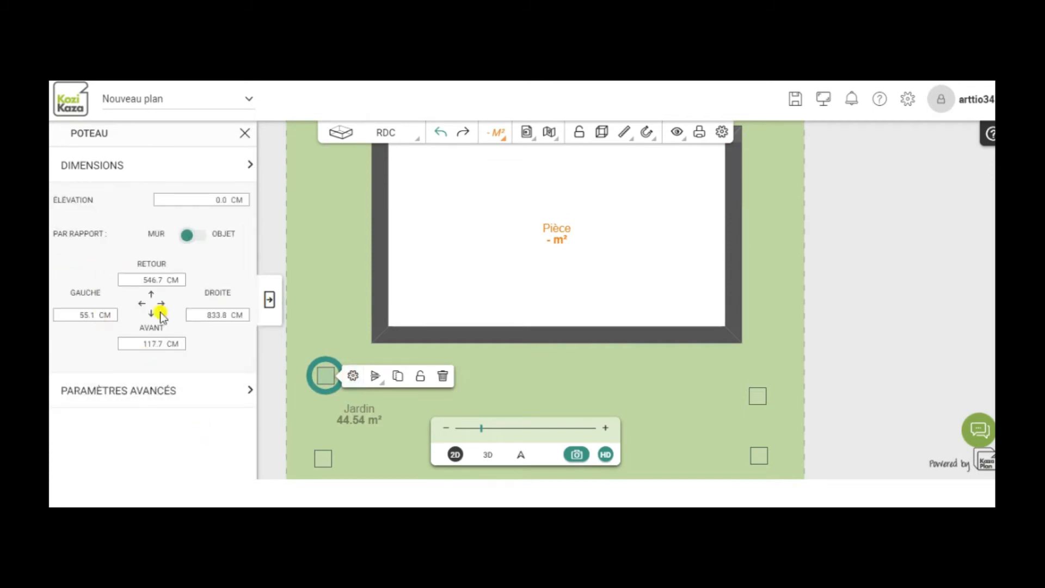
mouse_move(320, 377)
mouse_move(378, 307)
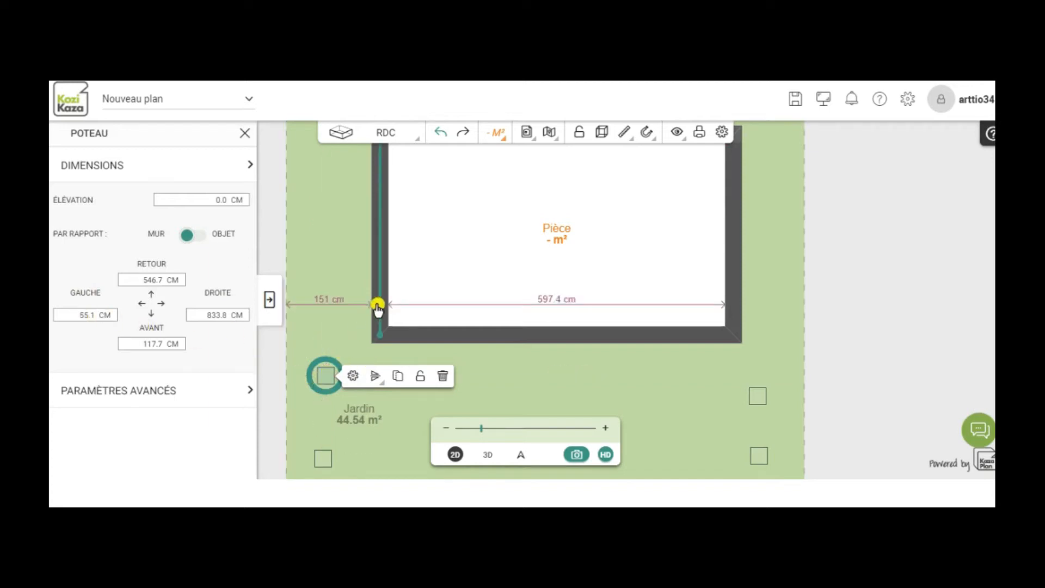
left_click_drag(103, 313, 51, 324)
type("1")
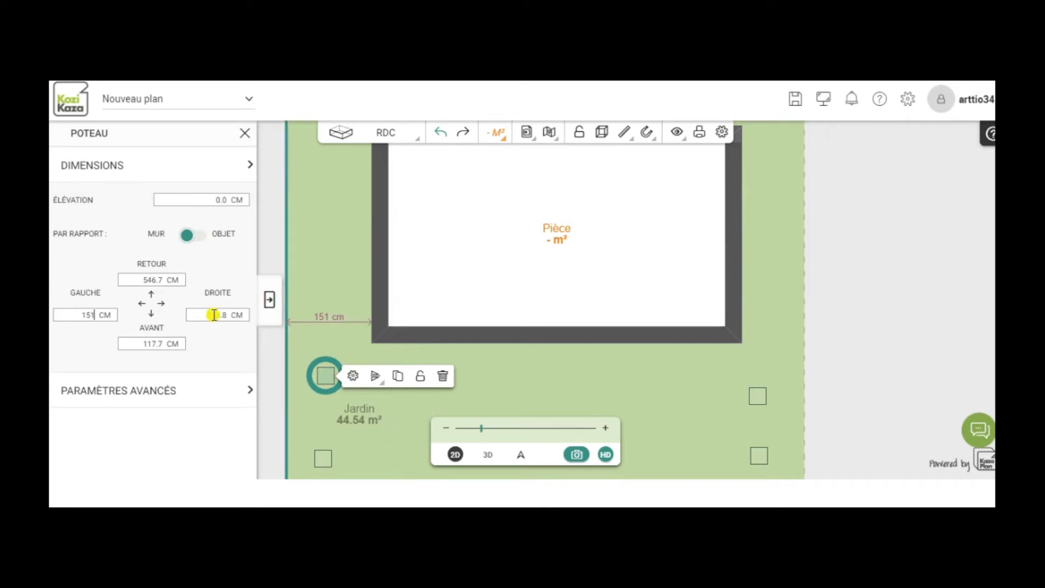
key("Return")
left_click(328, 378)
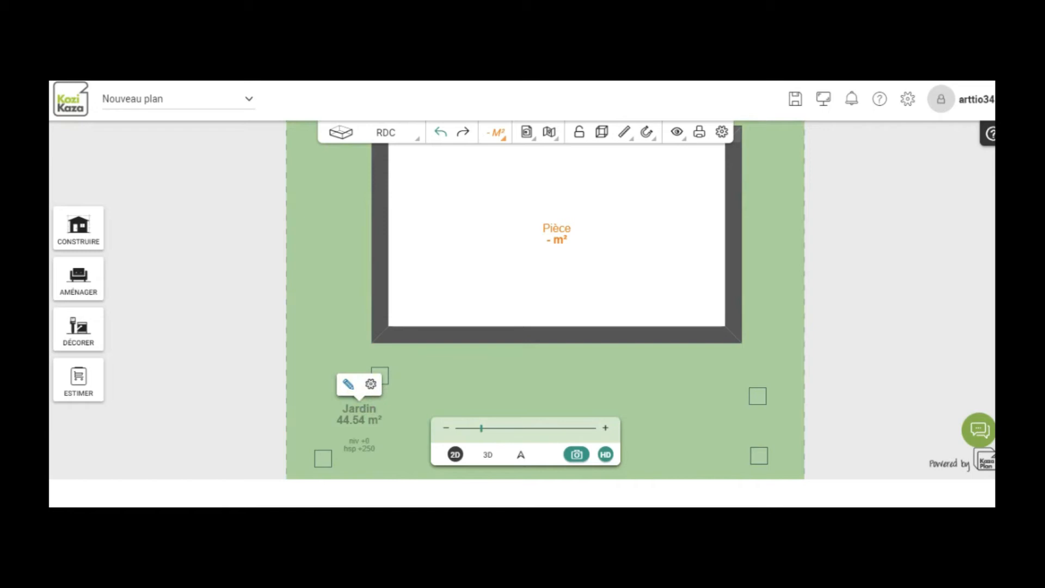
Step: Set the same lower-left post's front distance to 256.7 cm so it sits on the room's lower-left corner
left_click(380, 377)
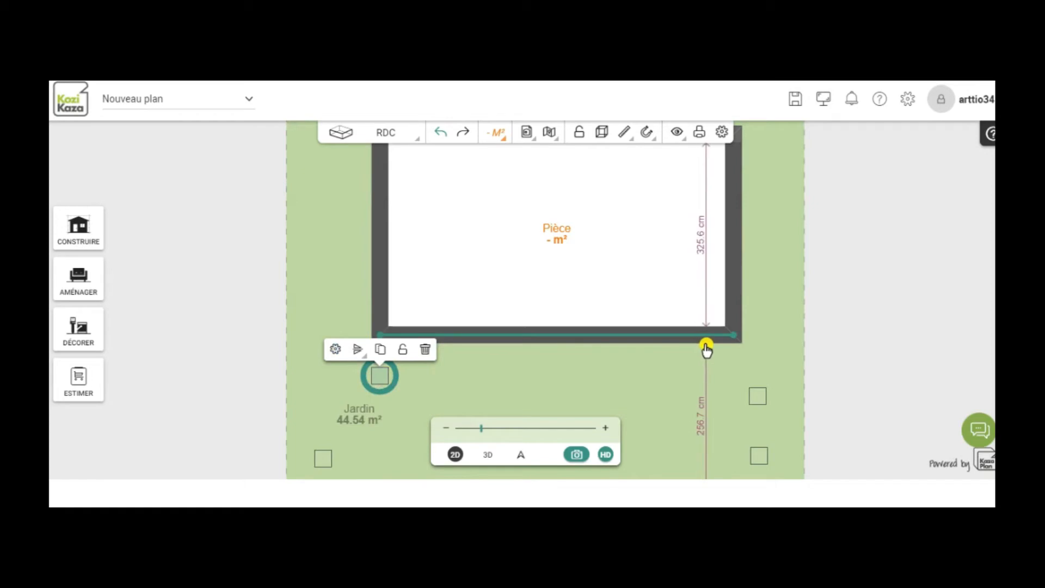
left_click(335, 350)
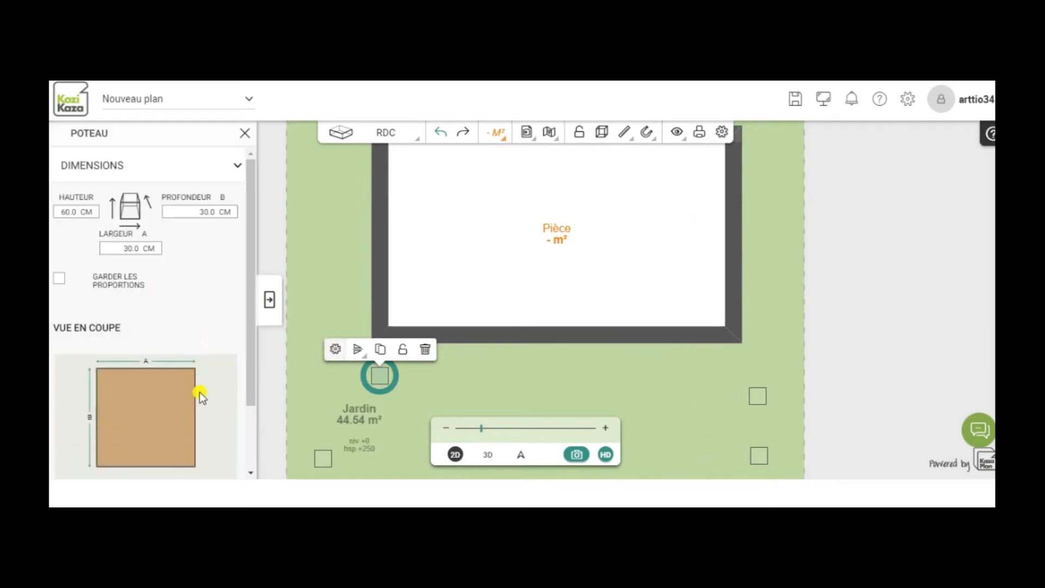
left_click_drag(252, 366, 245, 454)
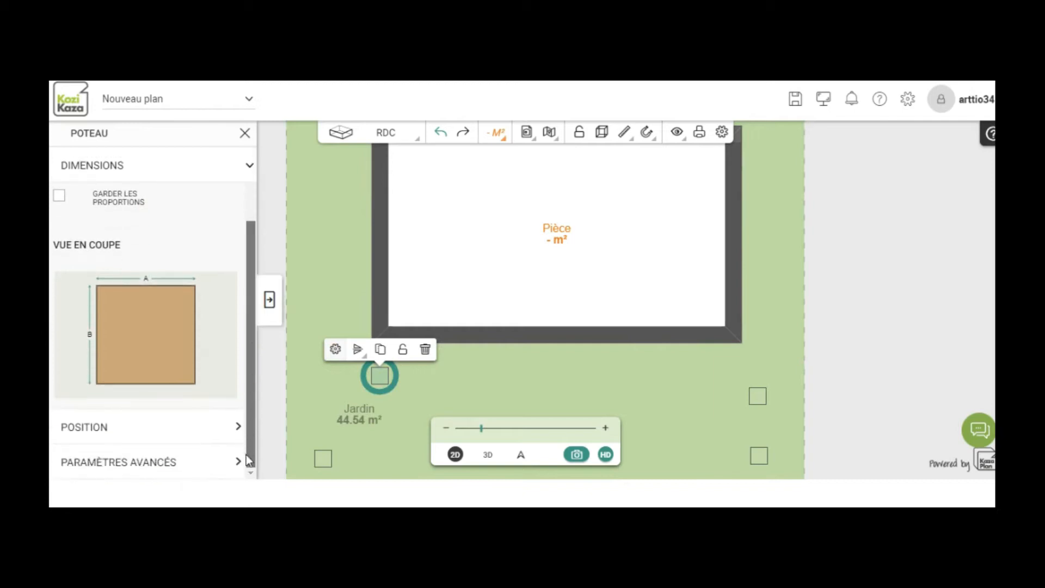
left_click(159, 430)
left_click_drag(164, 344, 99, 353)
type("256")
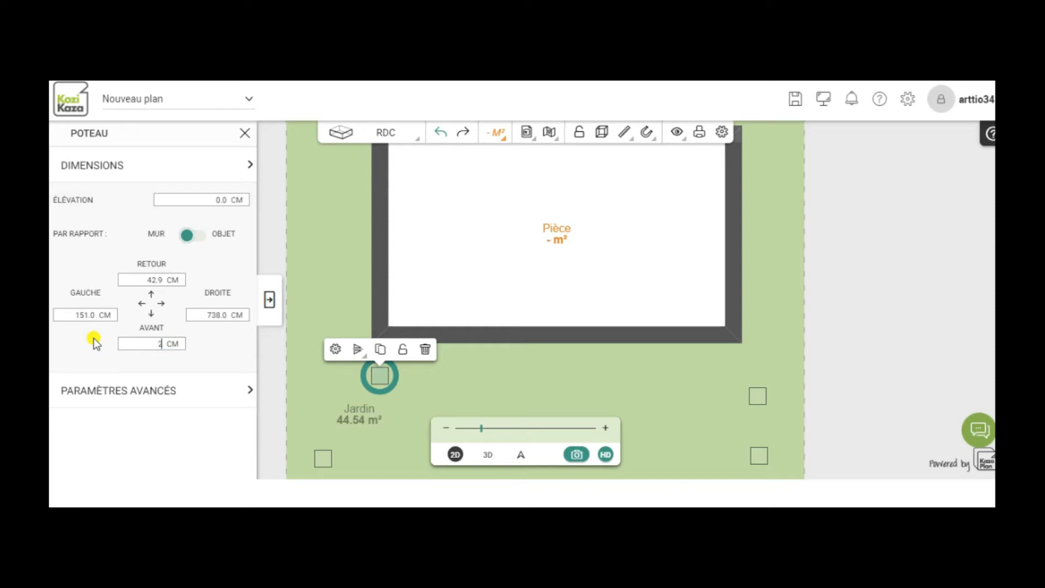
type(".7")
left_click(269, 299)
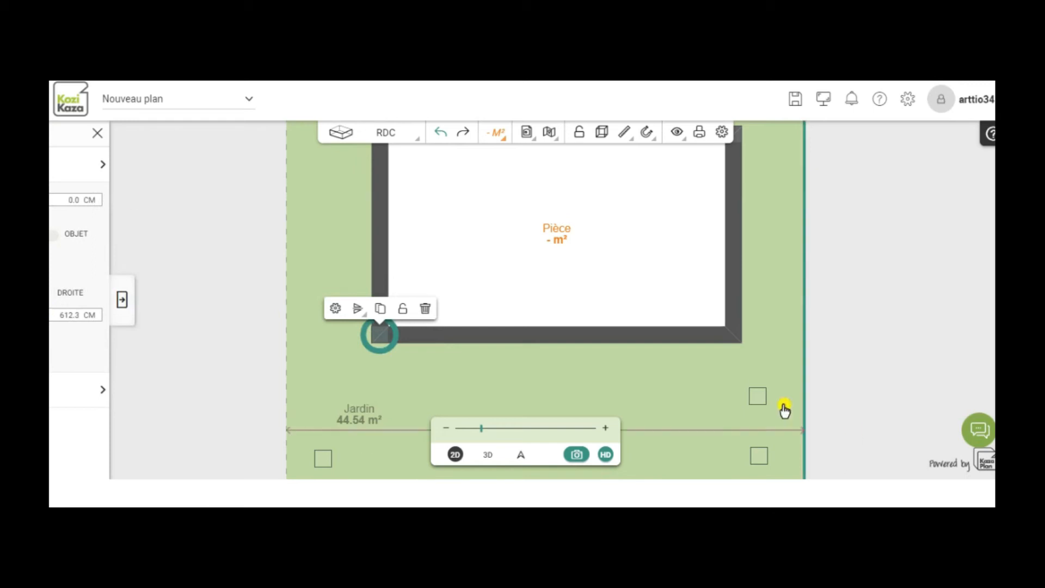
Step: Move the upper of the two lower-right garden posts to just outside the room's lower-right corner, about 56 cm from the garden's right edge
left_click_drag(760, 402, 763, 348)
mouse_move(877, 278)
left_mouse_down()
mouse_move(853, 368)
mouse_move(872, 285)
left_mouse_up()
left_click(734, 326)
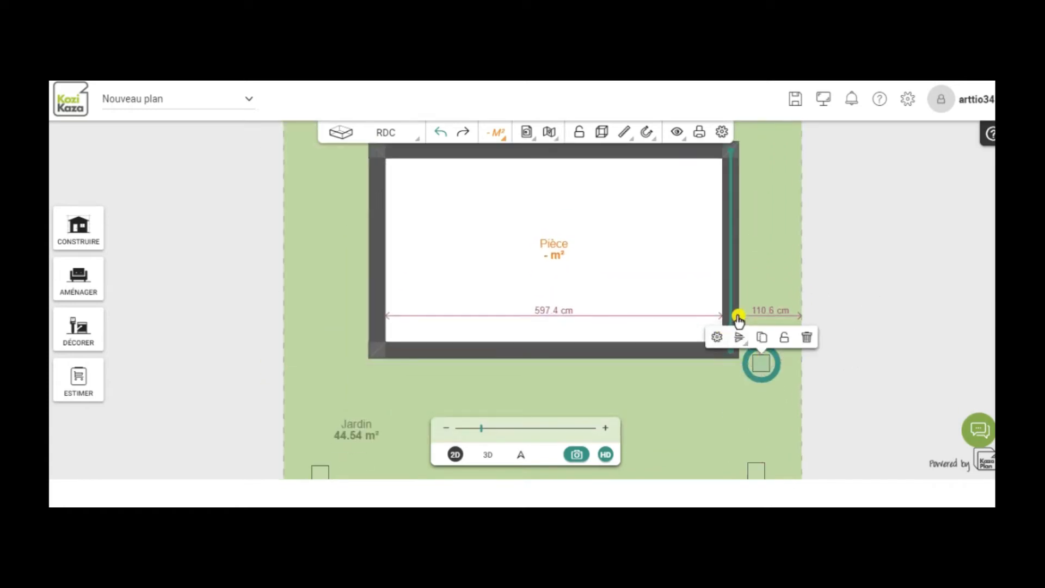
left_click(759, 365)
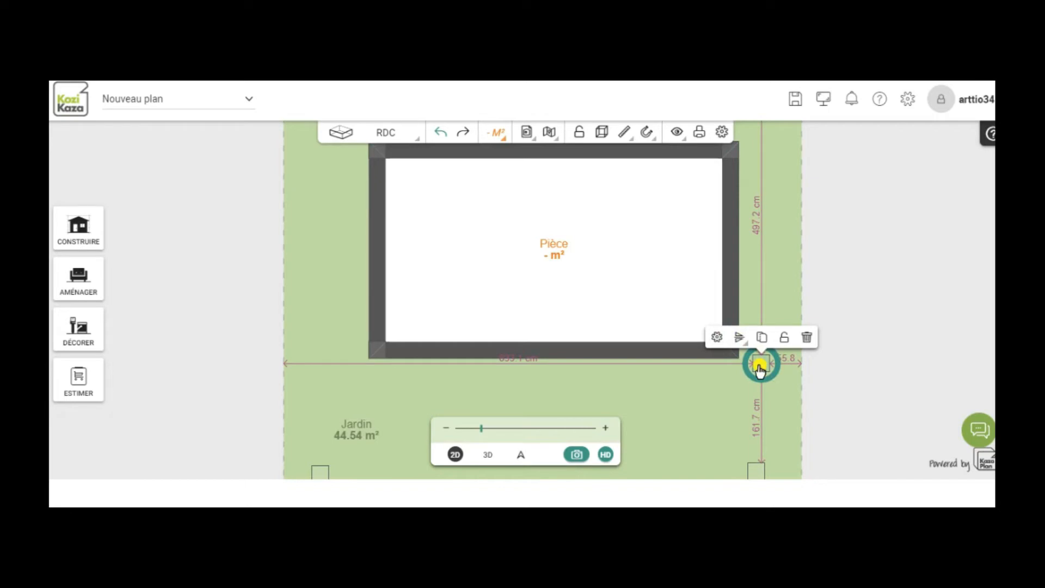
Step: Place that post on the room's lower-right corner with a right distance of 110.6 cm and a front distance of 256.7 cm
left_click(717, 337)
scroll(242, 444, "down", 3)
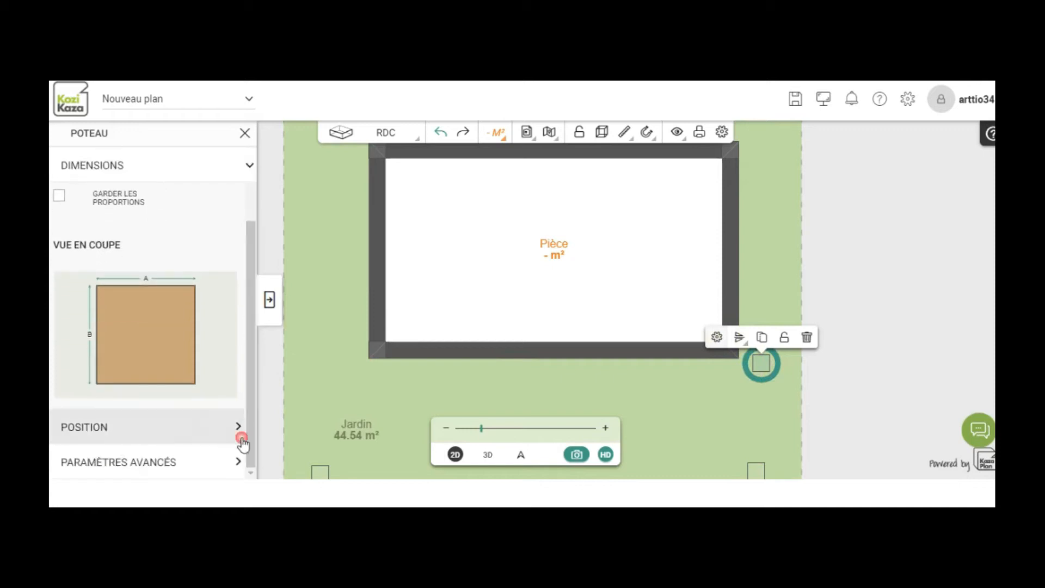
left_click(241, 438)
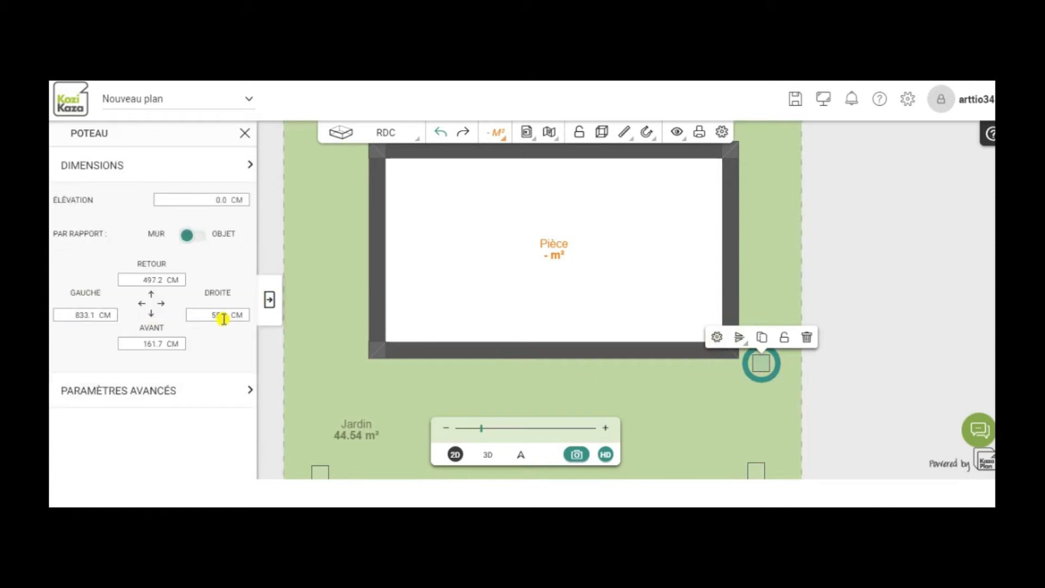
left_click_drag(208, 315, 239, 314)
type("110.6")
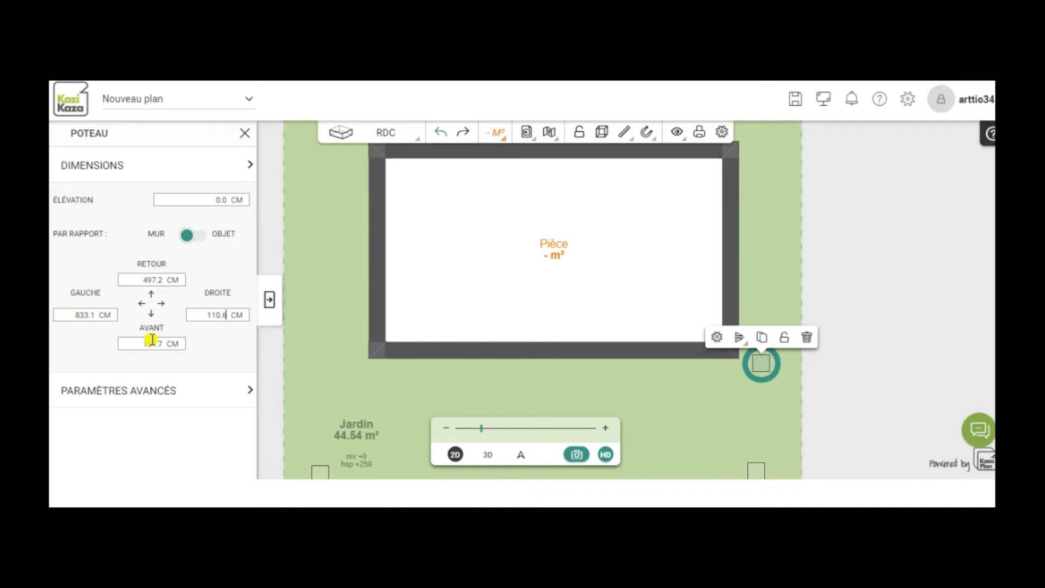
left_click(129, 343)
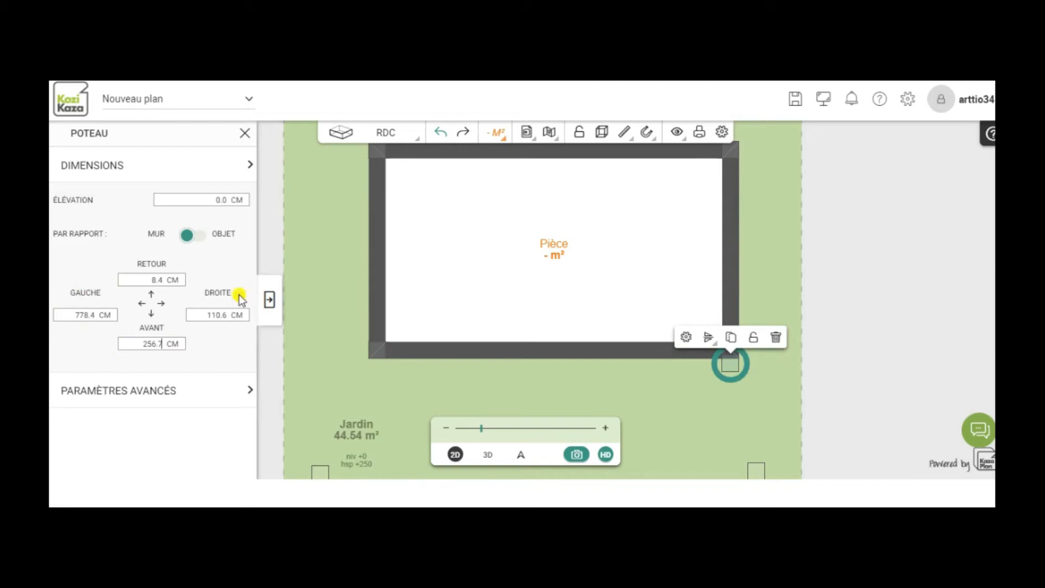
left_click(268, 299)
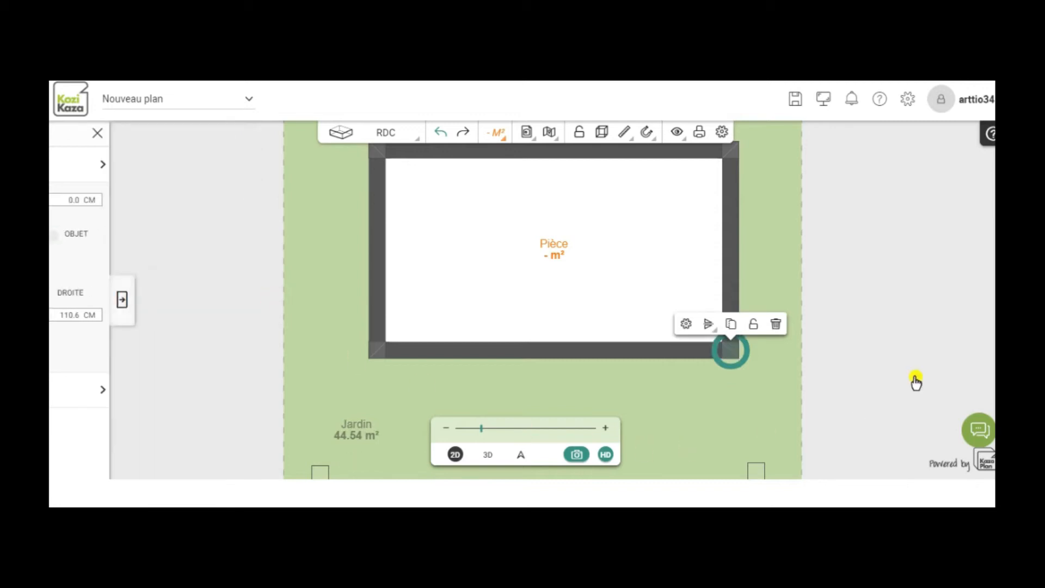
Step: Lock the four posts standing on the room's corners
left_click_drag(247, 210, 226, 240)
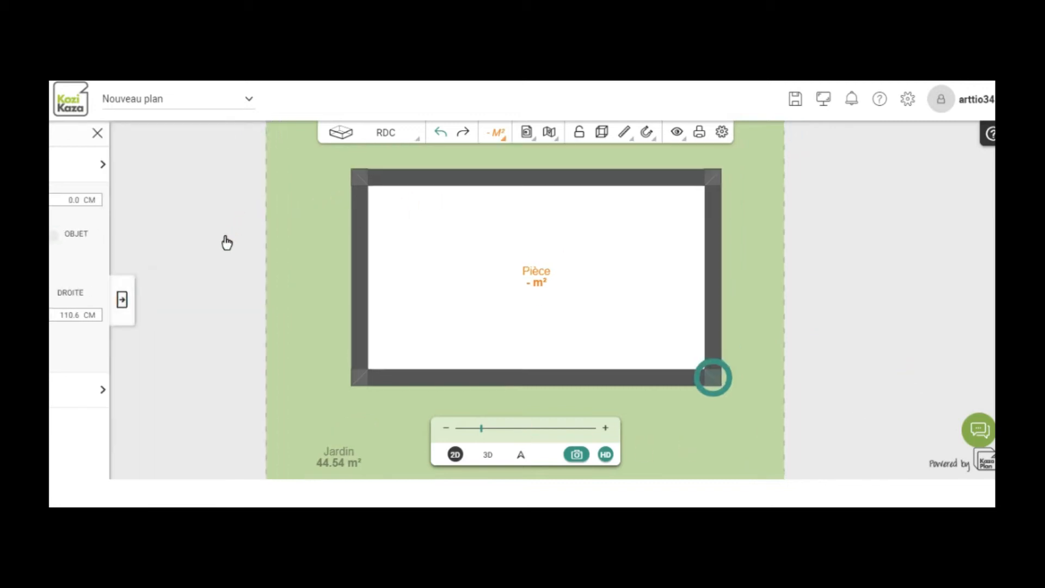
left_click(353, 180)
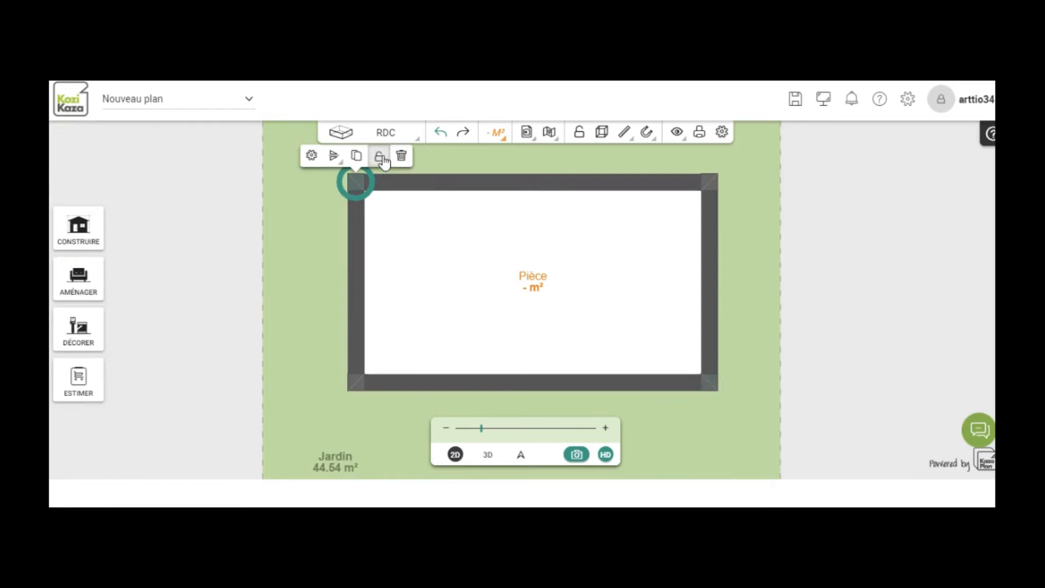
left_click(710, 183)
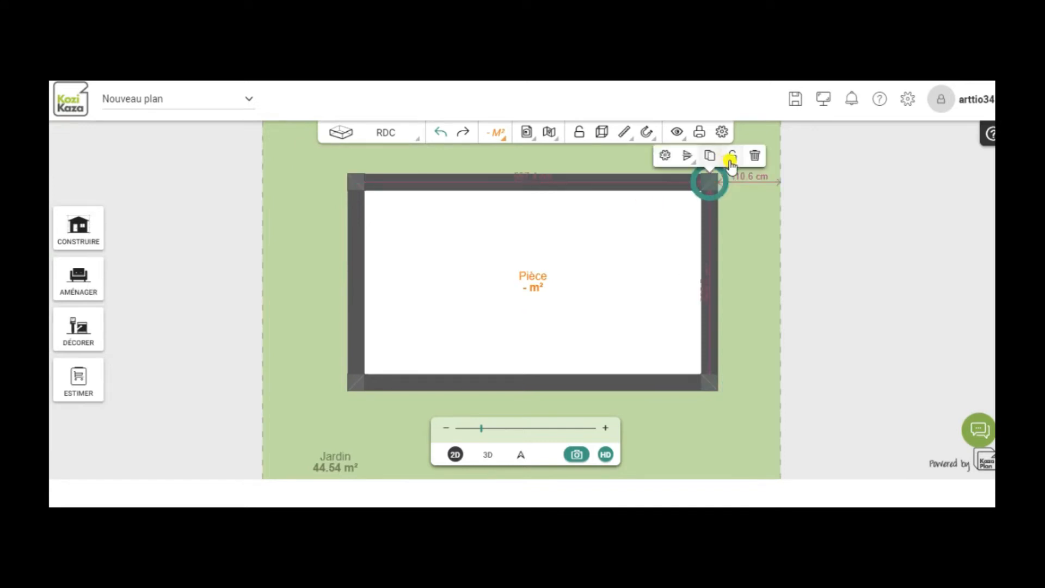
left_click(709, 386)
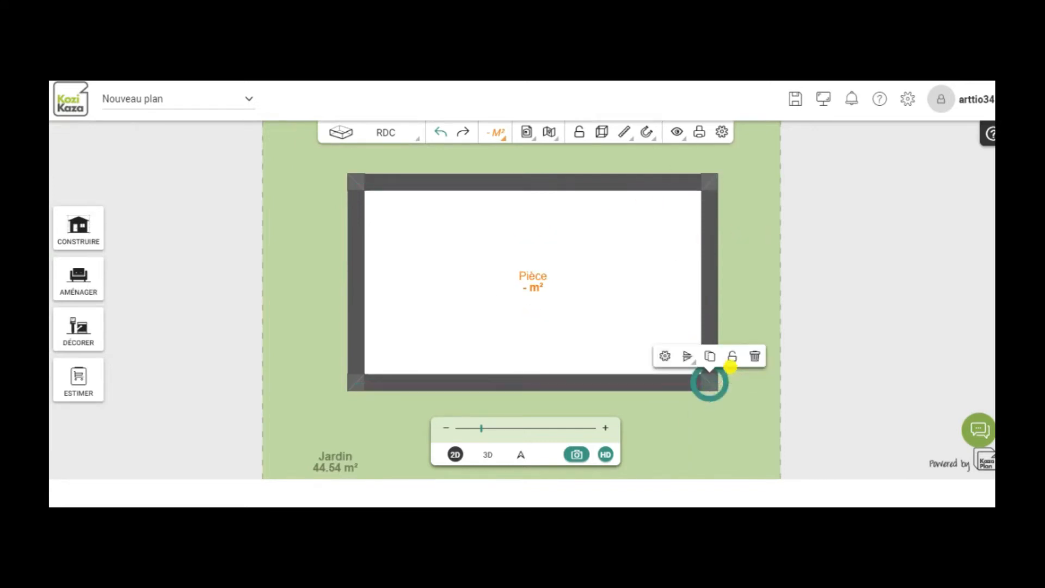
left_click(734, 359)
left_click(360, 386)
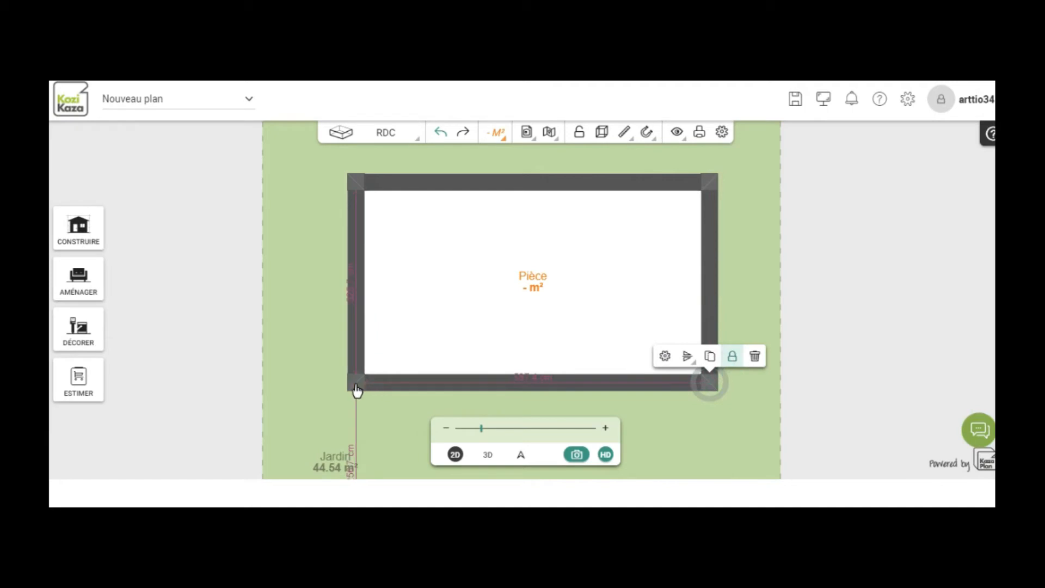
left_click(379, 356)
Step: Move the two remaining garden posts under the room's lower corners, about 116 cm and 118 cm above the garden's lower edge
left_click_drag(835, 379, 814, 283)
left_click_drag(294, 405, 342, 356)
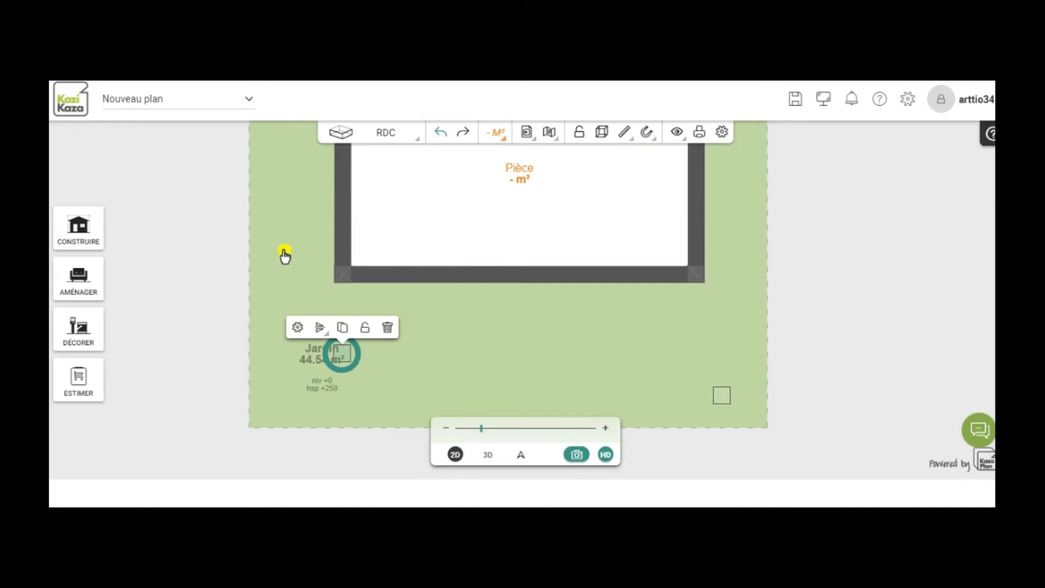
left_click_drag(722, 395, 694, 358)
left_click(716, 400)
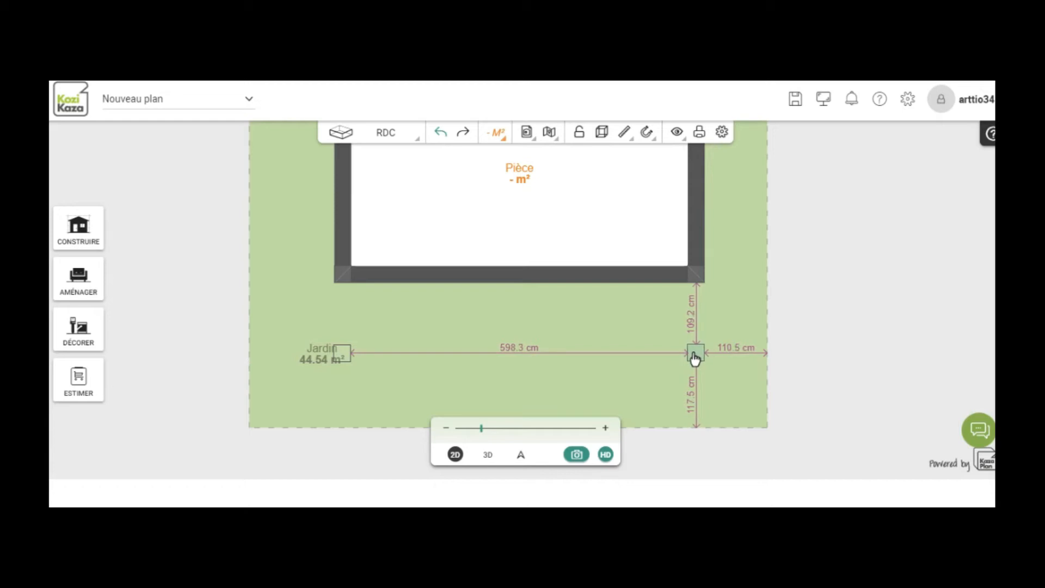
left_click_drag(695, 358, 695, 357)
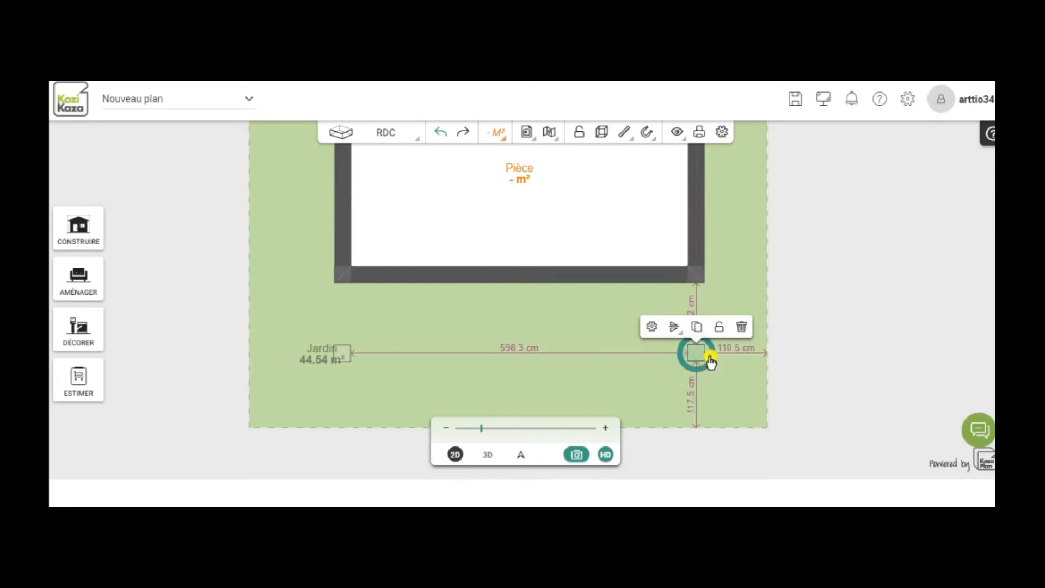
Step: Set the right distance of the garden's lower-right post to 110.6 cm, aligning it with the room's right wall
left_click(651, 327)
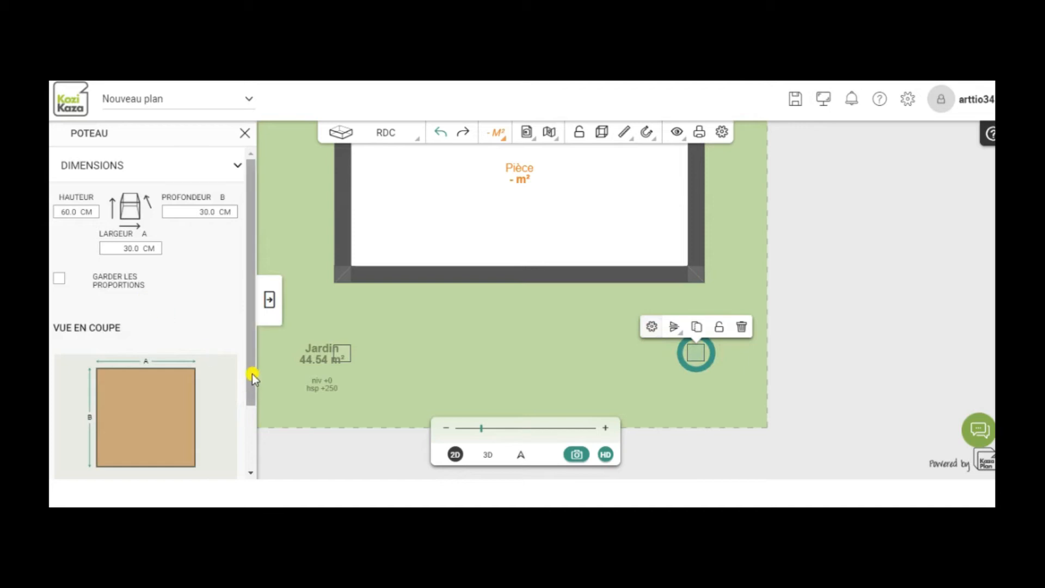
left_click_drag(253, 375, 237, 455)
left_click(175, 435)
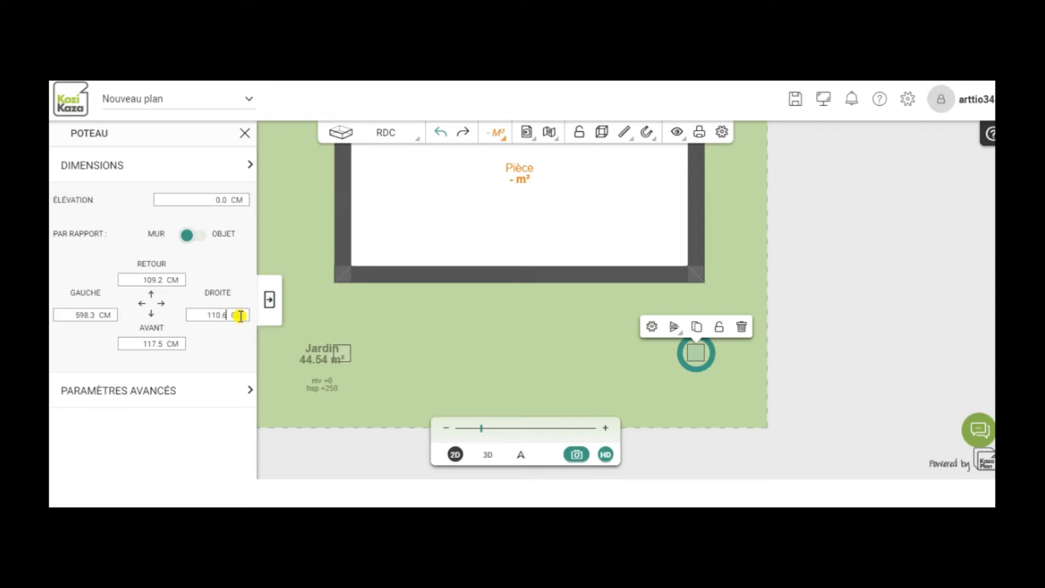
left_click(270, 301)
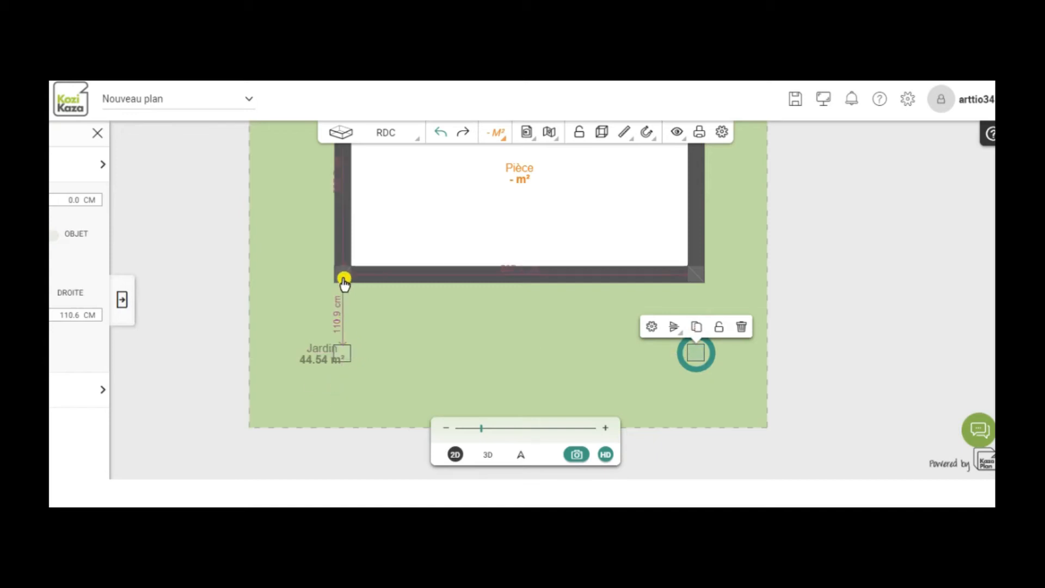
Step: Set the left distance of the garden's lower-left post to 151 cm, aligning it with the room's left wall
left_click(341, 356)
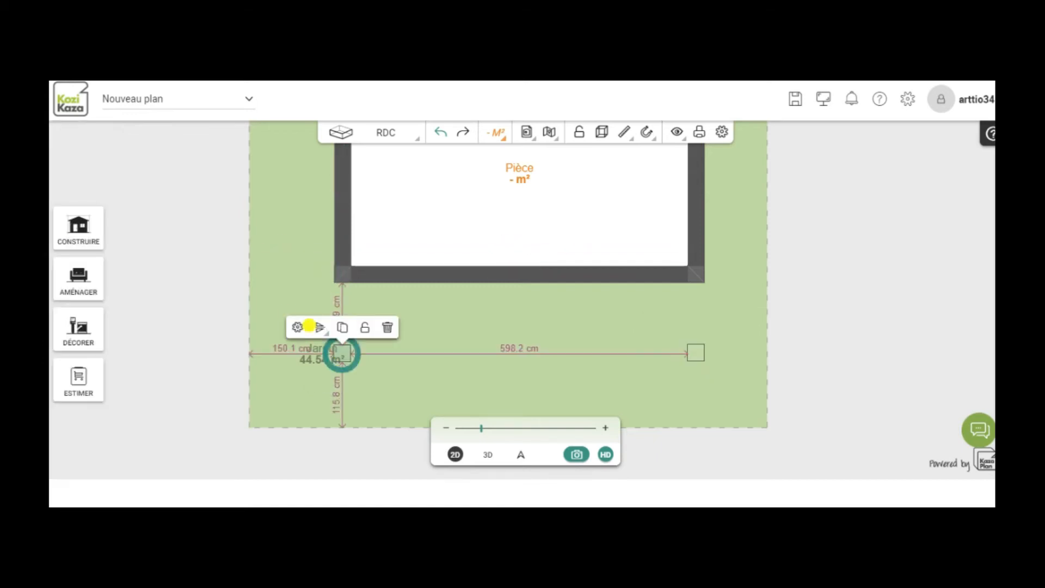
left_click(298, 327)
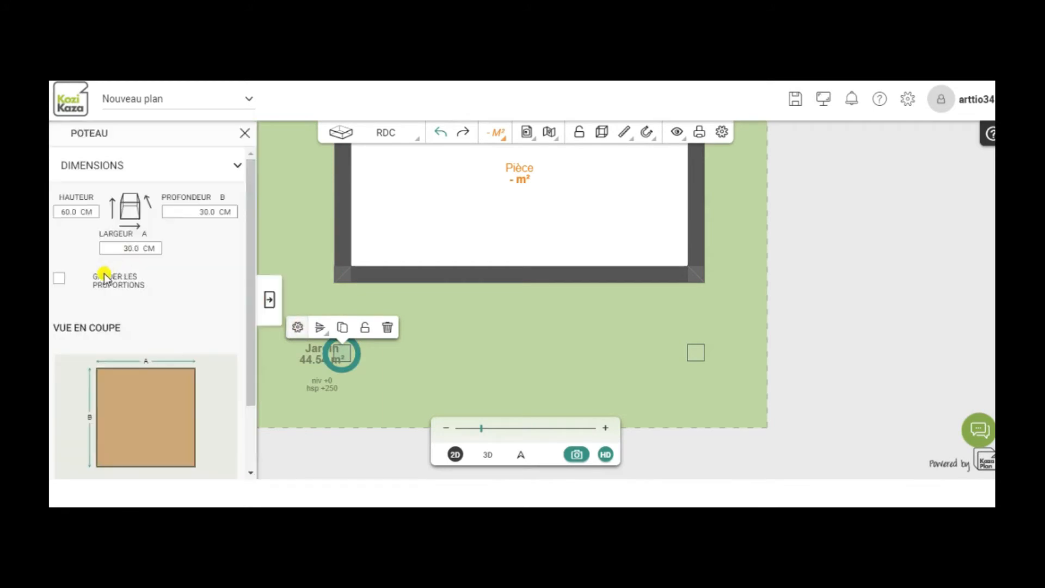
scroll(253, 286, "down", 2)
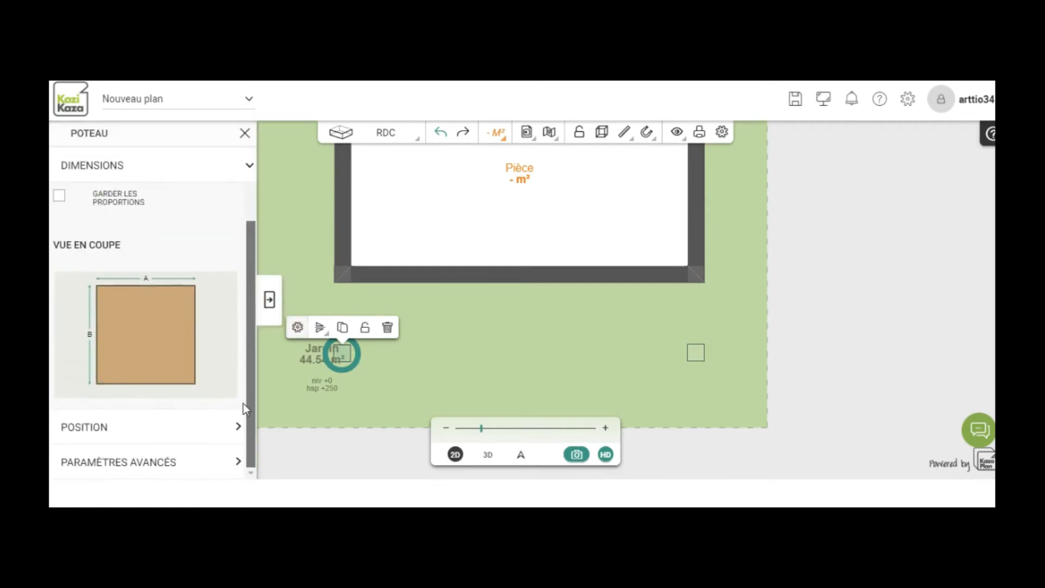
left_click(186, 430)
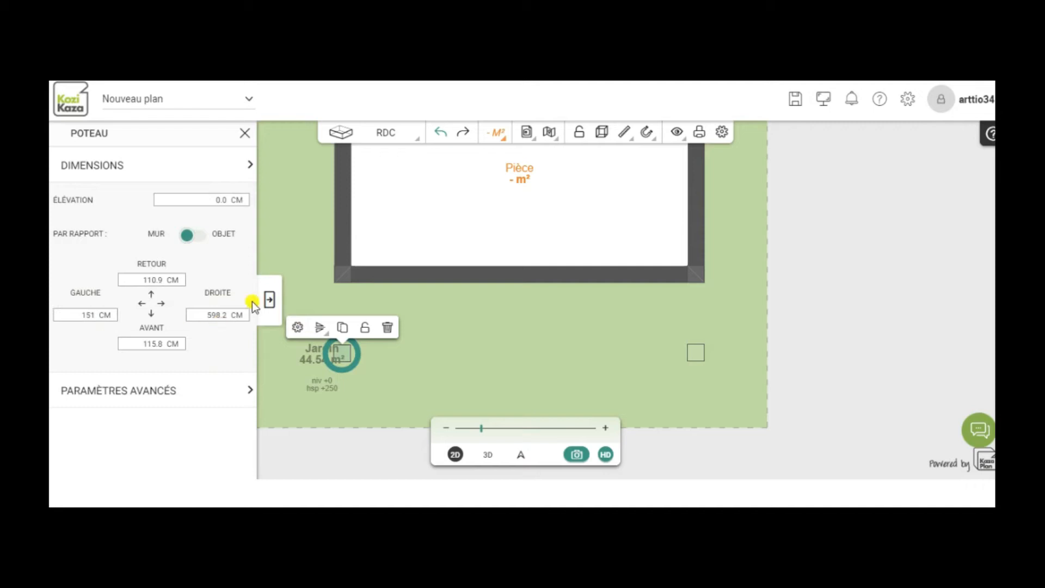
left_click(269, 299)
Step: Lock the two posts standing in the garden below the room
left_click(365, 327)
left_click(701, 354)
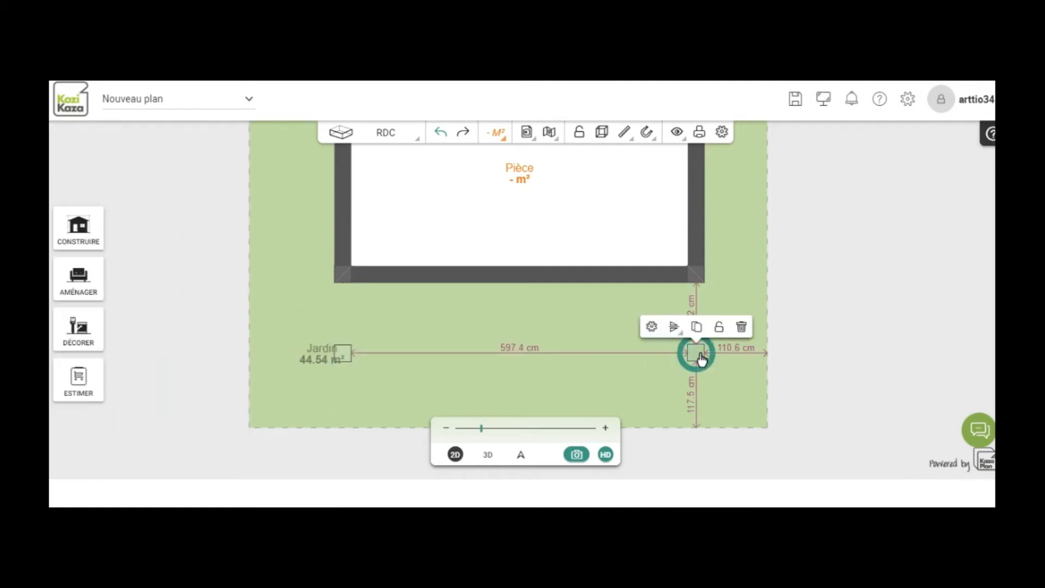
left_click(719, 328)
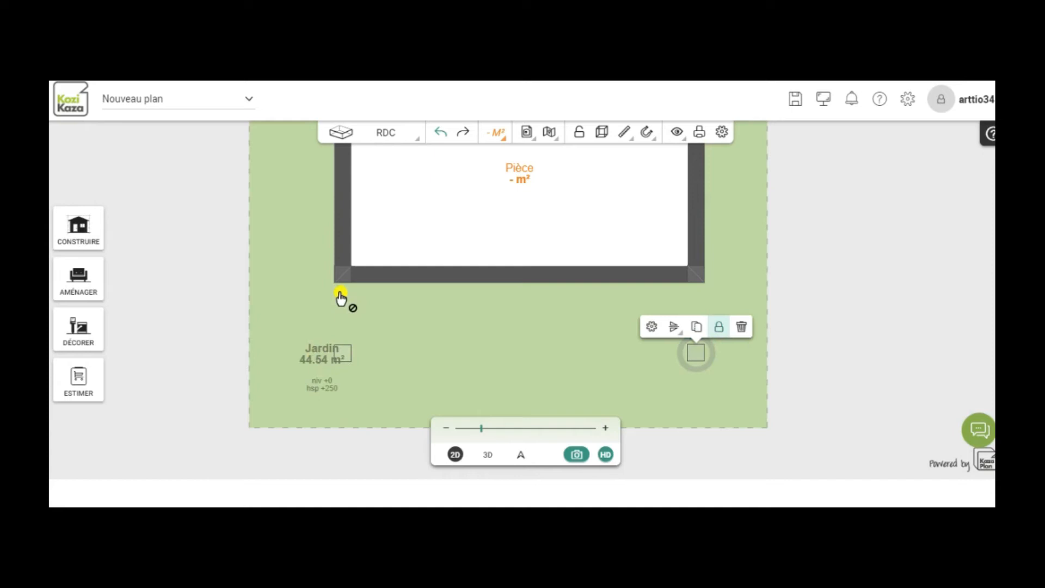
Step: Draw partitions of thickness 7 from the room's lower-left corner around the outer edges of both garden posts to the room's lower-right corner
left_click(82, 228)
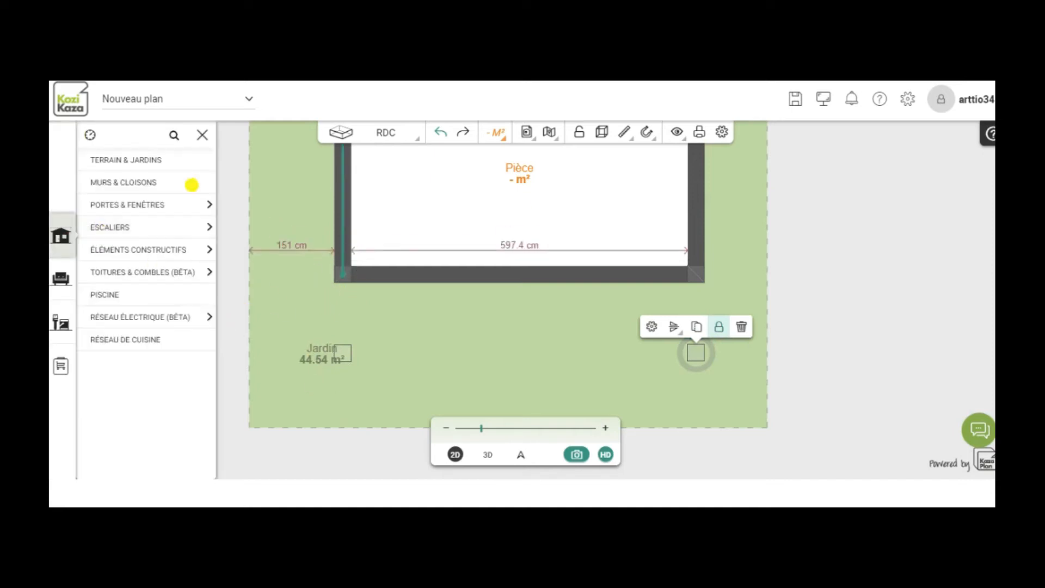
left_click(137, 163)
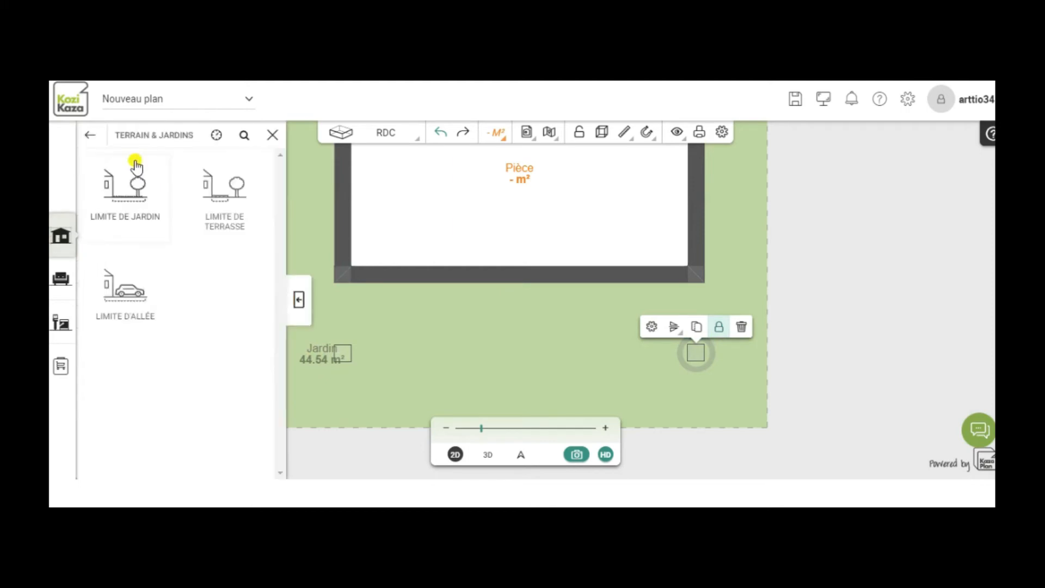
left_click(92, 137)
left_click(105, 180)
left_click(223, 189)
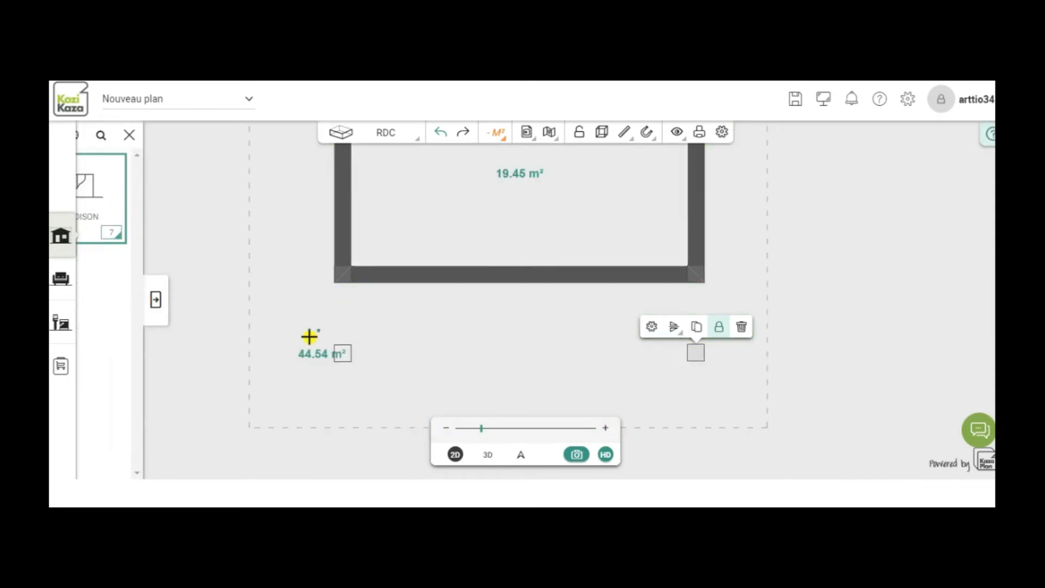
scroll(309, 336, "up", 2)
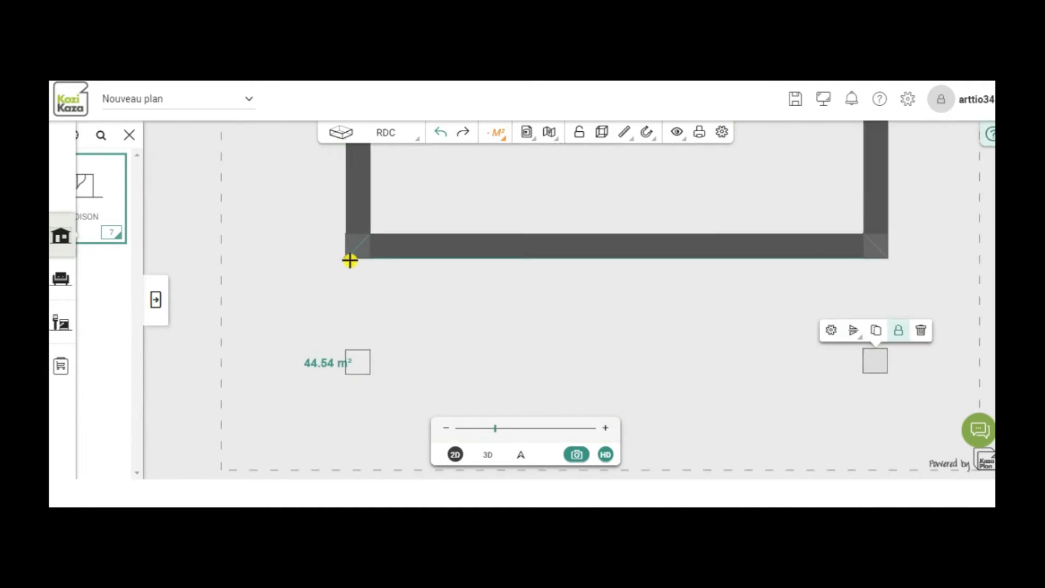
left_click(349, 260)
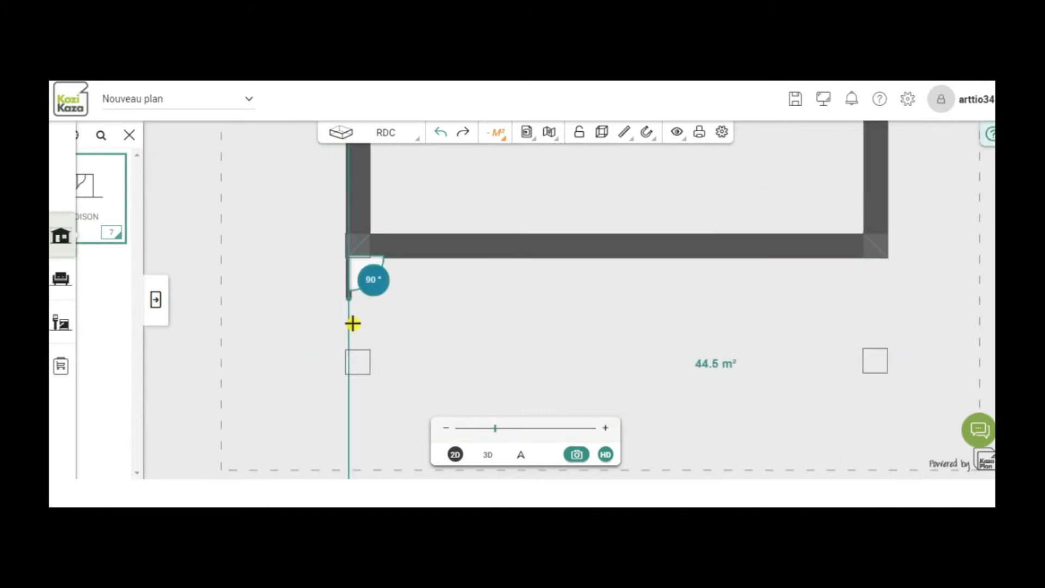
left_click(351, 373)
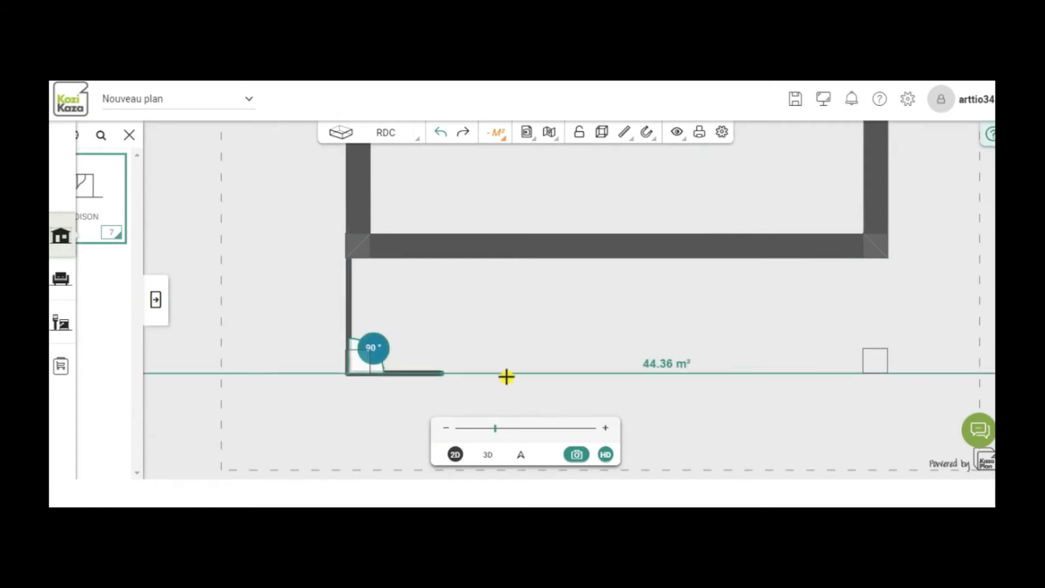
left_click(888, 371)
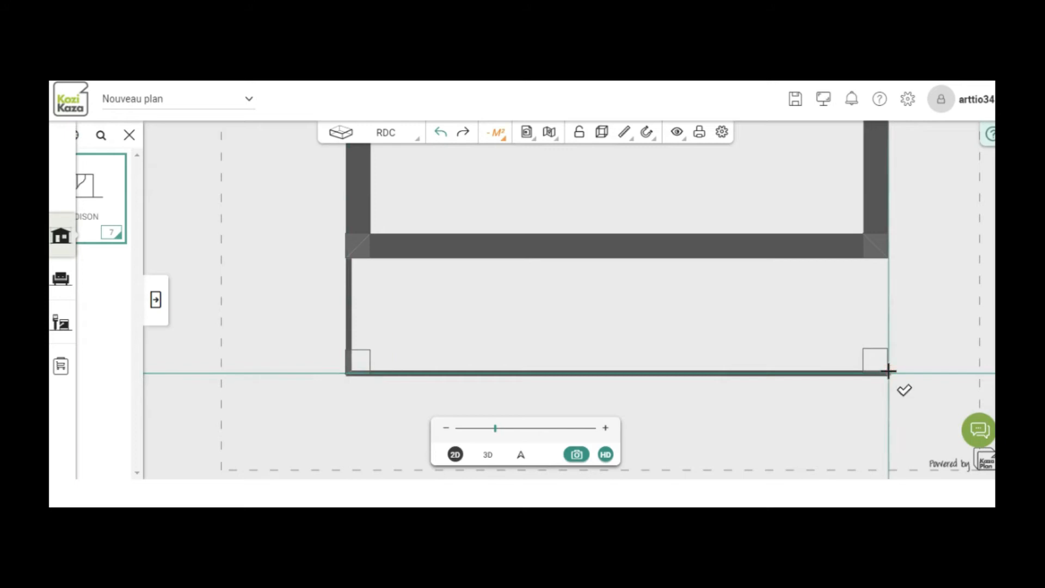
left_click(880, 253)
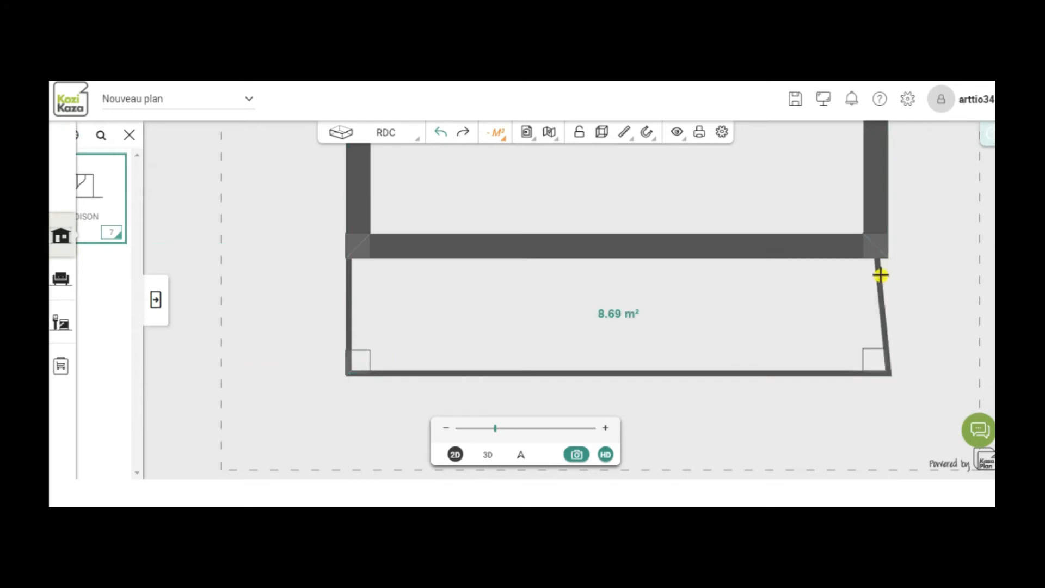
key("Escape")
Step: Straighten the slanted right partition, align it with the right wall's outer face and join it to the room's lower-right corner
left_click(881, 262)
left_click_drag(882, 264, 886, 266)
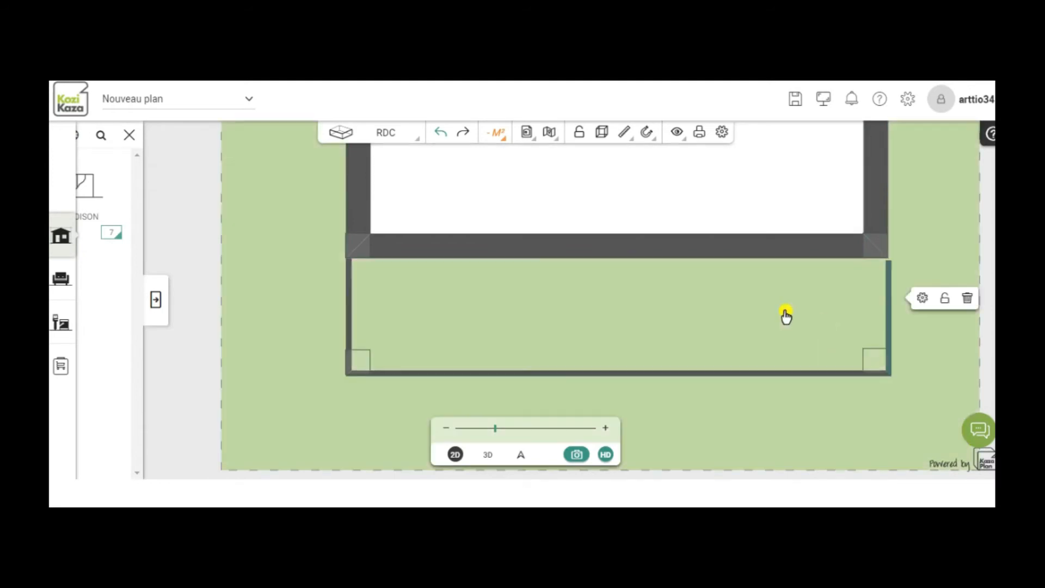
left_click_drag(888, 314, 886, 314)
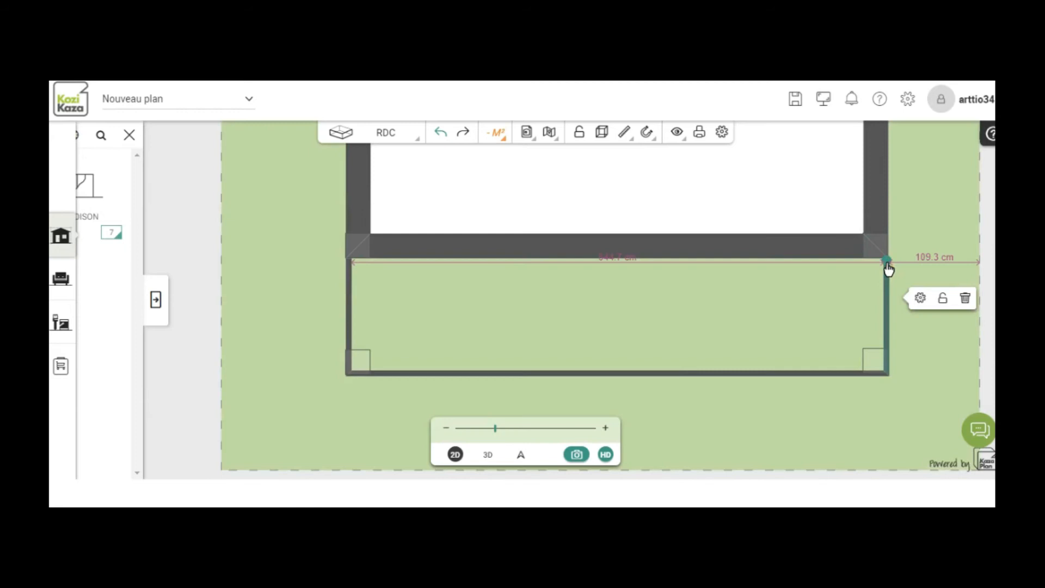
left_click_drag(887, 263, 887, 262)
left_click(773, 332)
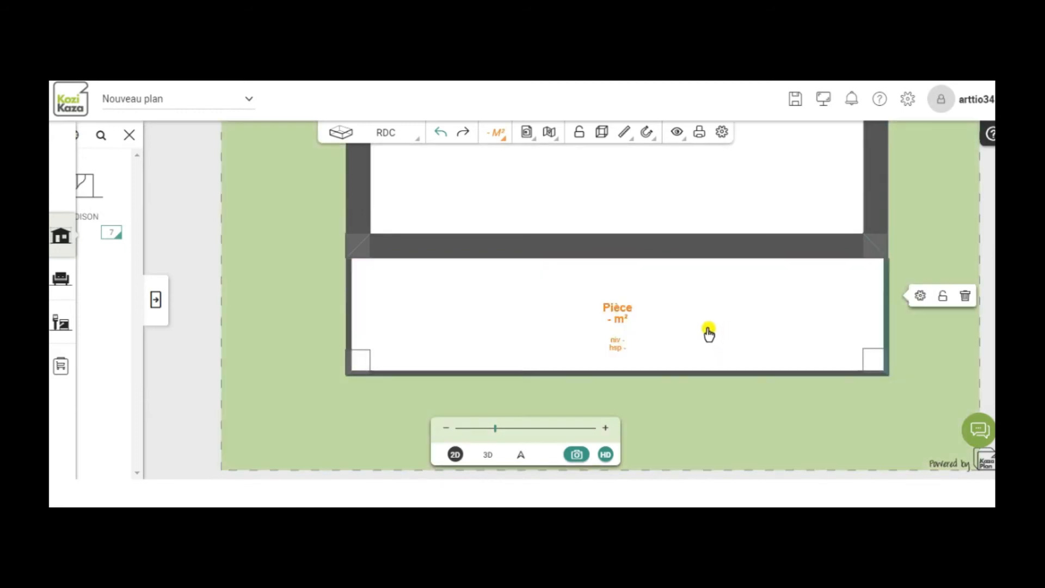
Step: Try shifting the left partition at the room's lower-left corner, and undo the shift
left_click_drag(347, 374, 349, 375)
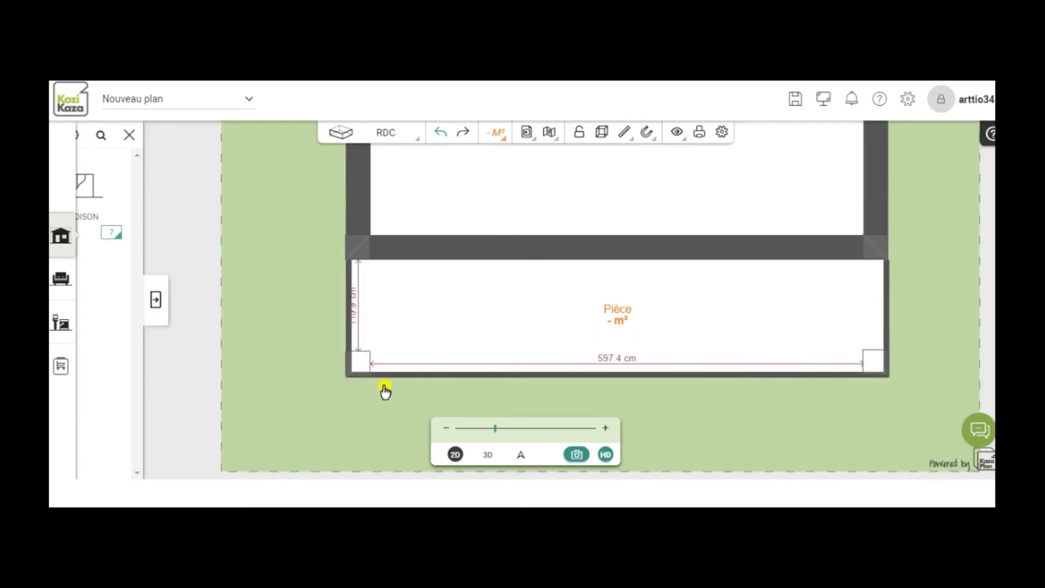
left_click_drag(349, 346, 348, 310)
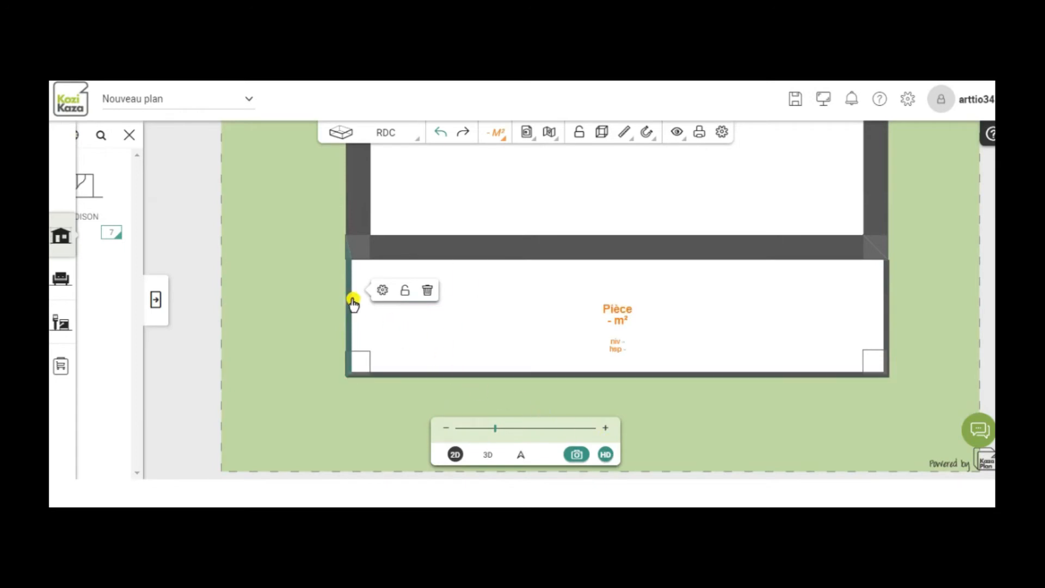
left_click(441, 133)
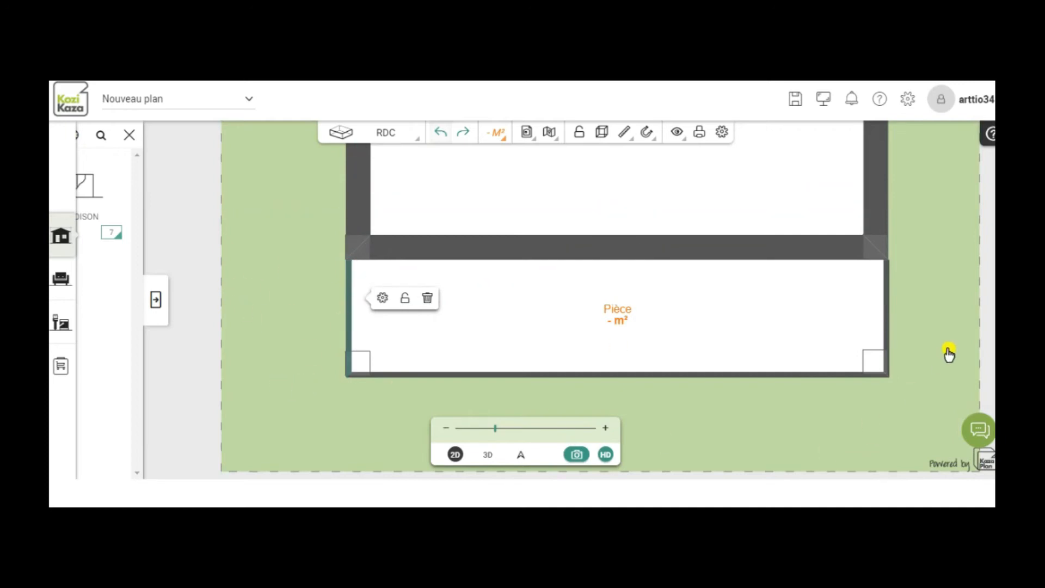
Step: Examine how the right partition meets the room's lower-right corner and the outline of the partitioned area
left_click_drag(941, 351, 877, 393)
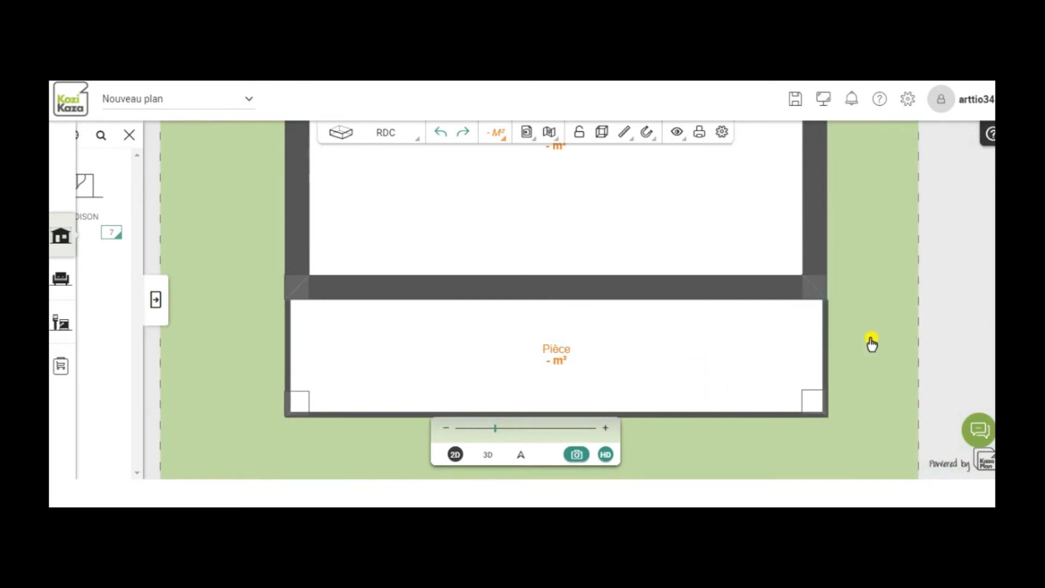
scroll(865, 348, "up", 4)
left_click_drag(767, 299, 765, 300)
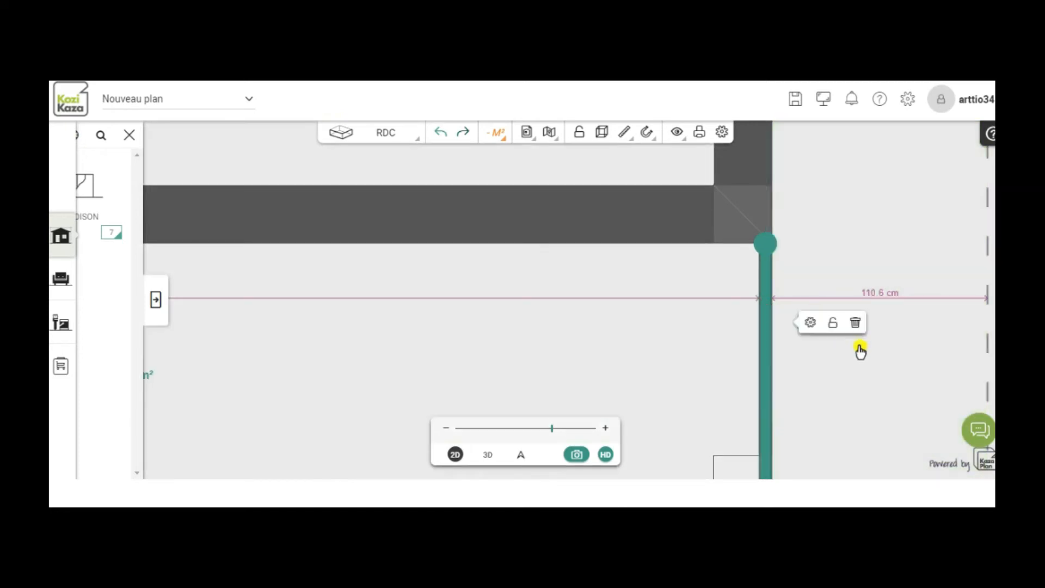
left_click(859, 350)
scroll(539, 308, "down", 1)
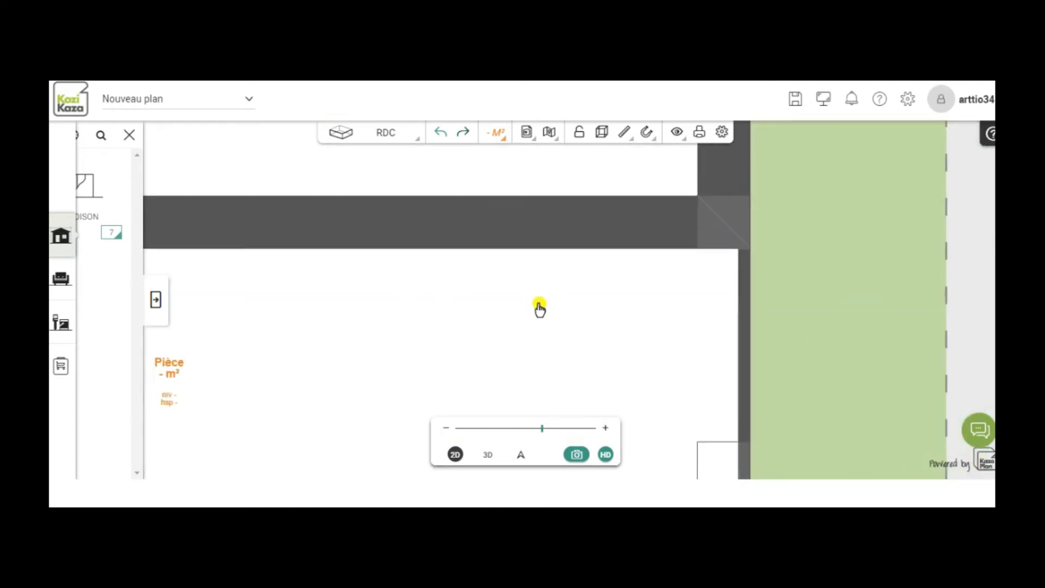
scroll(539, 308, "down", 2)
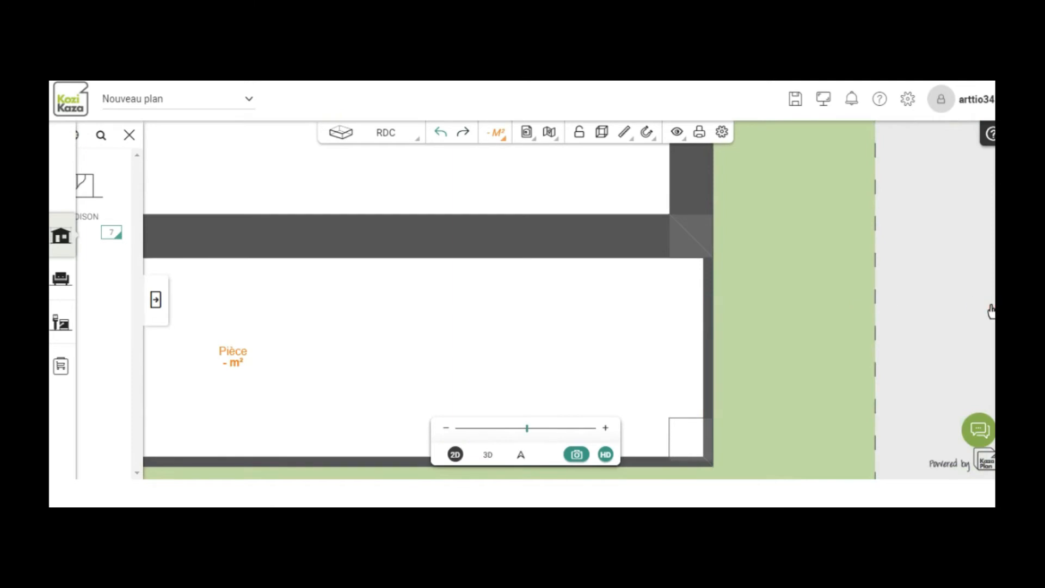
scroll(784, 302, "down", 1)
left_click_drag(205, 366, 232, 373)
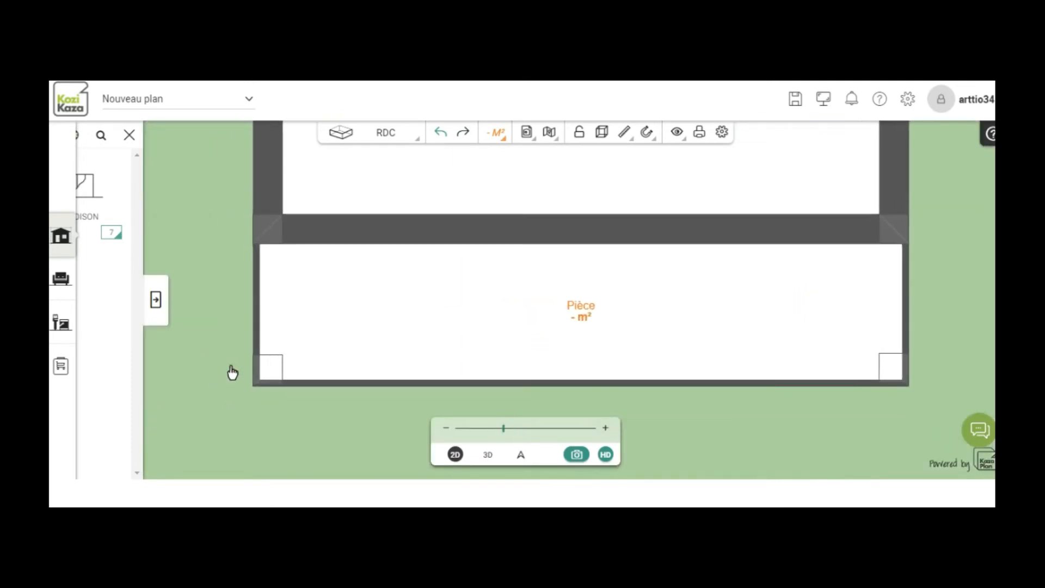
Step: Add a complete floor above the RDC, duplicating its walls but not its doors, windows and openings
left_click(386, 134)
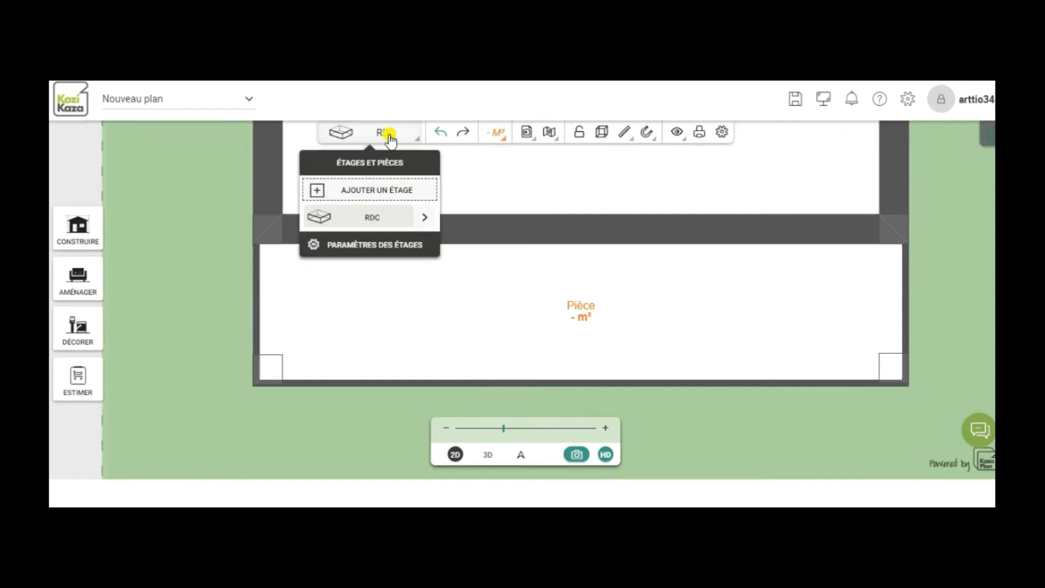
left_click(379, 191)
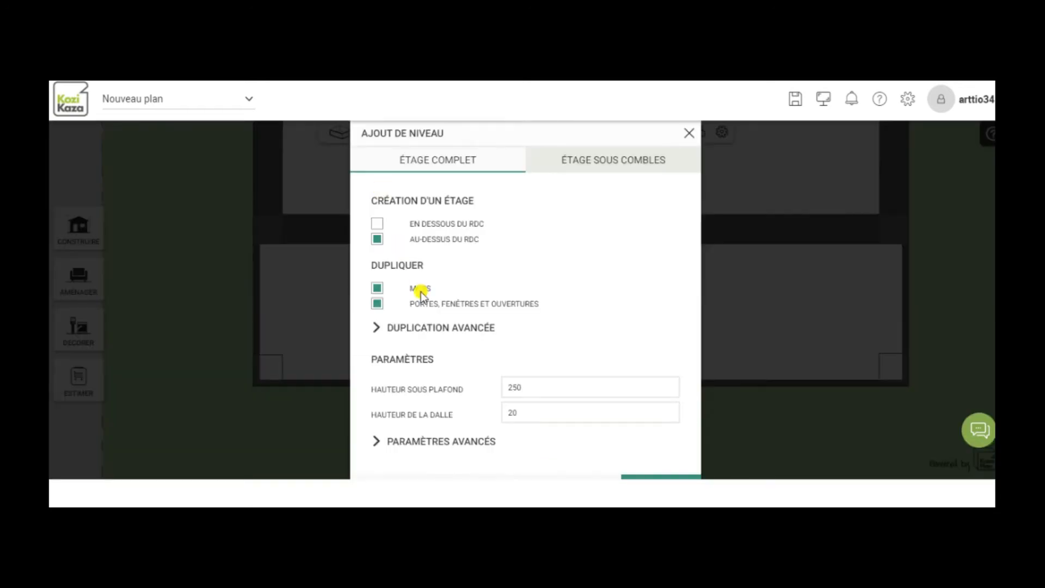
left_click(377, 239)
left_click(378, 304)
left_click(645, 477)
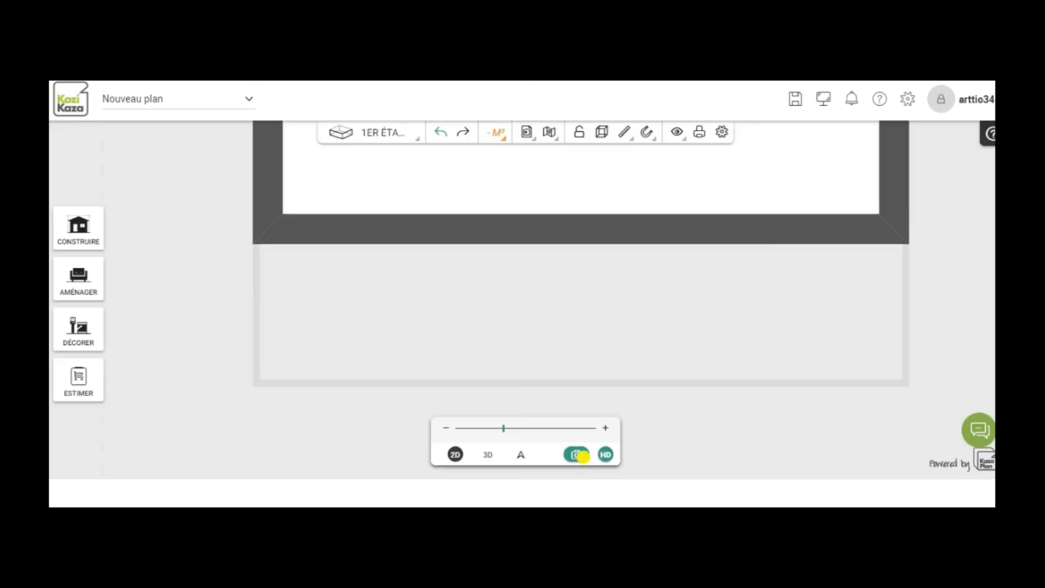
Step: Draw partitions of thickness 7 on the first floor from the room's lower-left corner along the faint ground-floor outline to its lower-right corner
left_click_drag(200, 234, 180, 354)
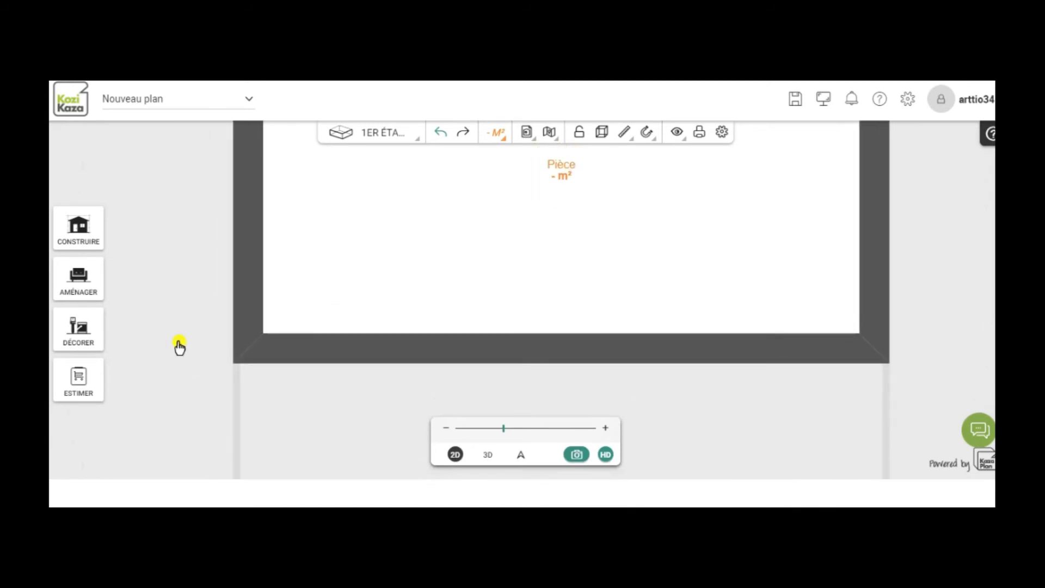
scroll(177, 270, "down", 2)
left_click_drag(153, 213, 180, 289)
scroll(181, 287, "down", 1)
left_click_drag(175, 371, 210, 249)
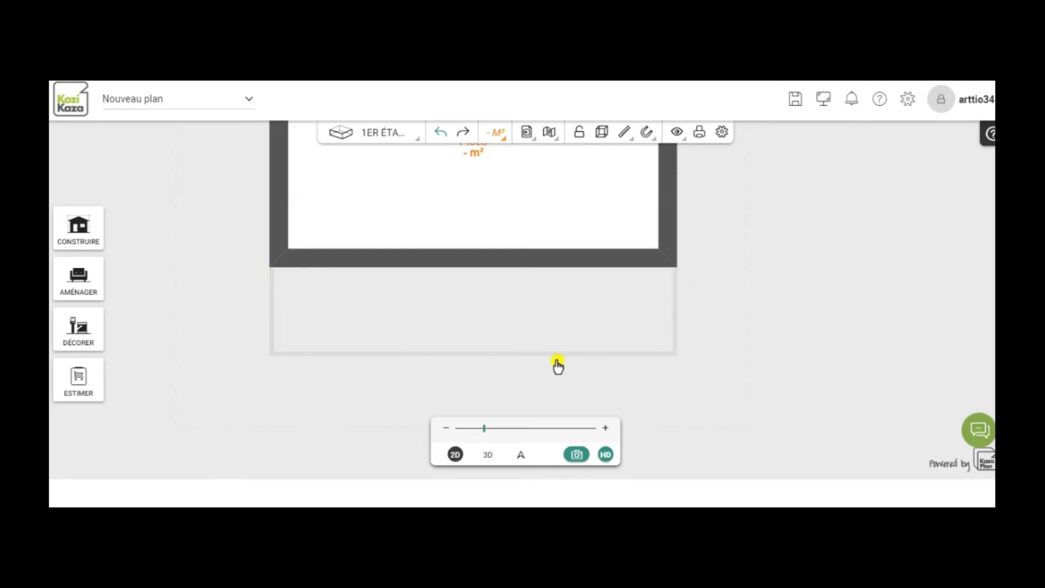
left_click_drag(175, 275, 159, 248)
left_click_drag(199, 216, 216, 238)
left_click(78, 233)
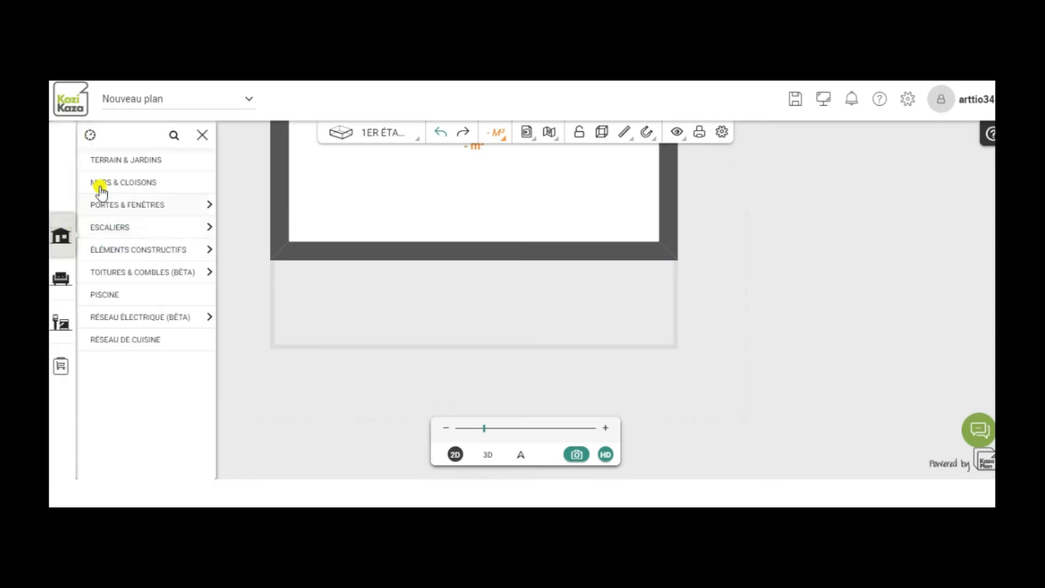
left_click(109, 186)
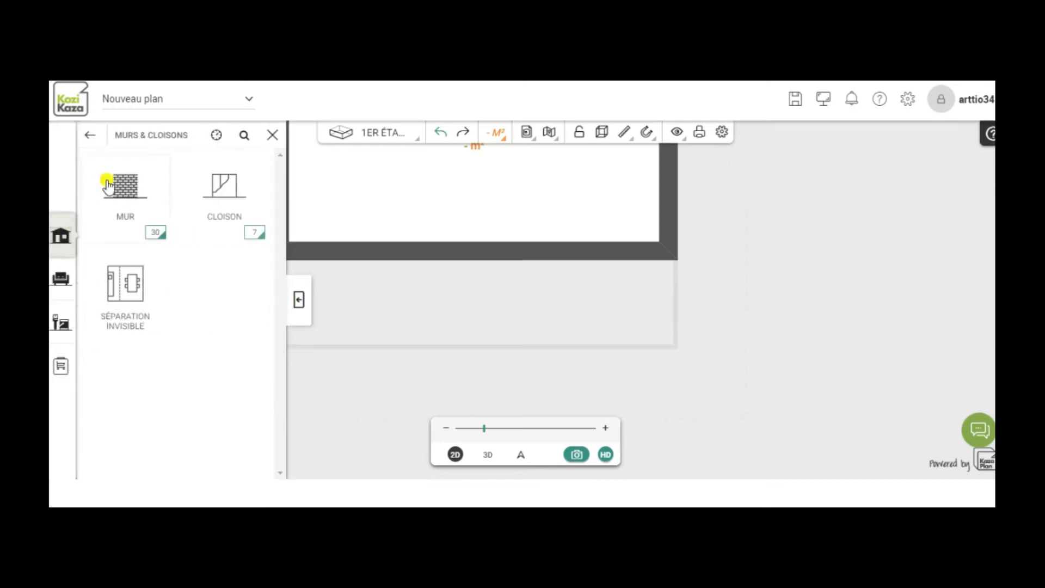
left_click(223, 192)
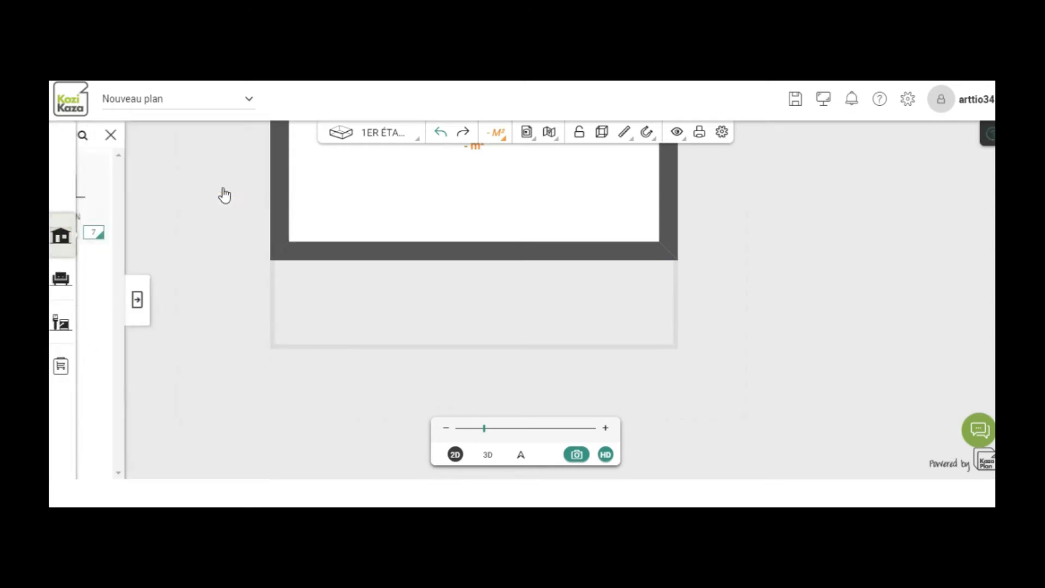
left_click(274, 261)
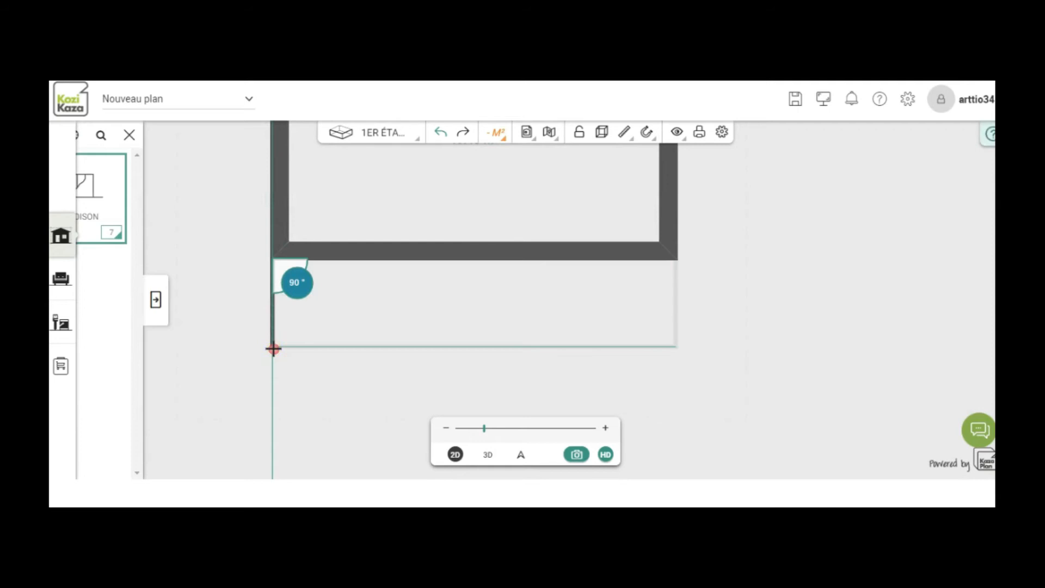
left_click(674, 348)
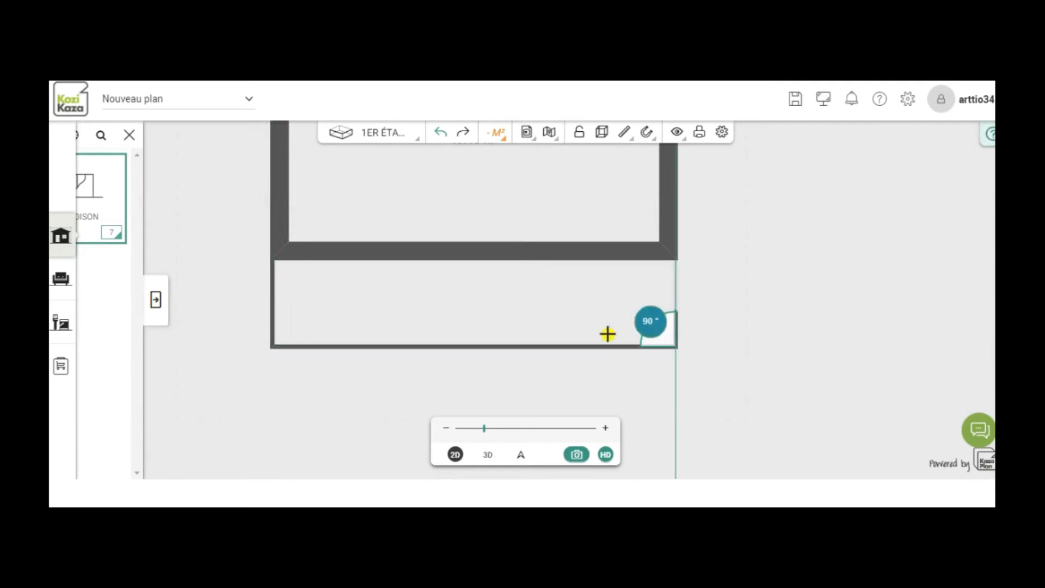
left_click(674, 261)
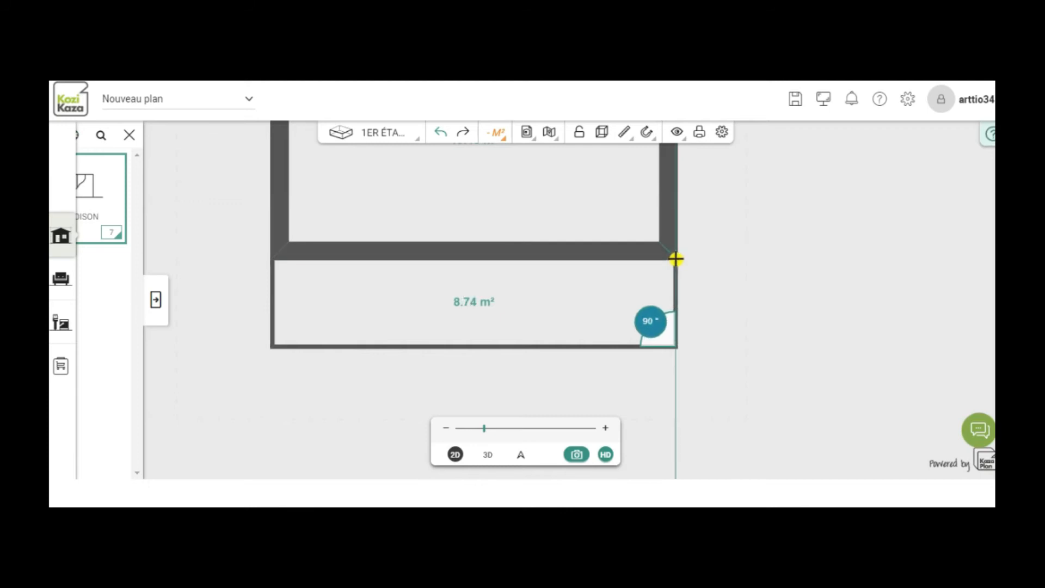
left_click(680, 261)
key("Escape")
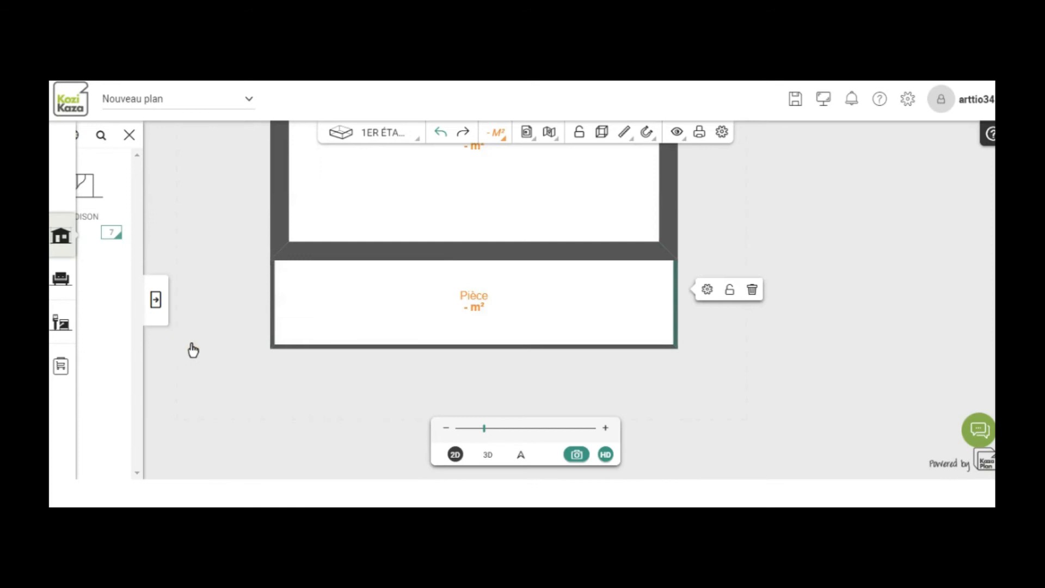
Step: Switch to the RDC and delete the left and right side partitions, keeping the front one between the two posts
left_click_drag(193, 350, 226, 335)
mouse_move(690, 394)
left_mouse_down()
mouse_move(650, 382)
mouse_move(664, 380)
left_mouse_up()
left_click(378, 133)
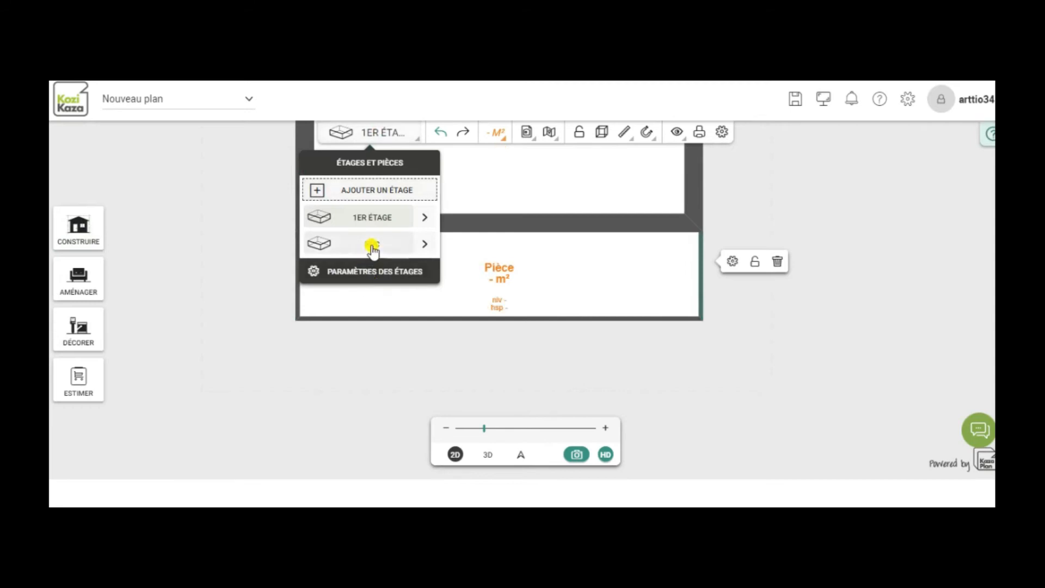
left_click(372, 248)
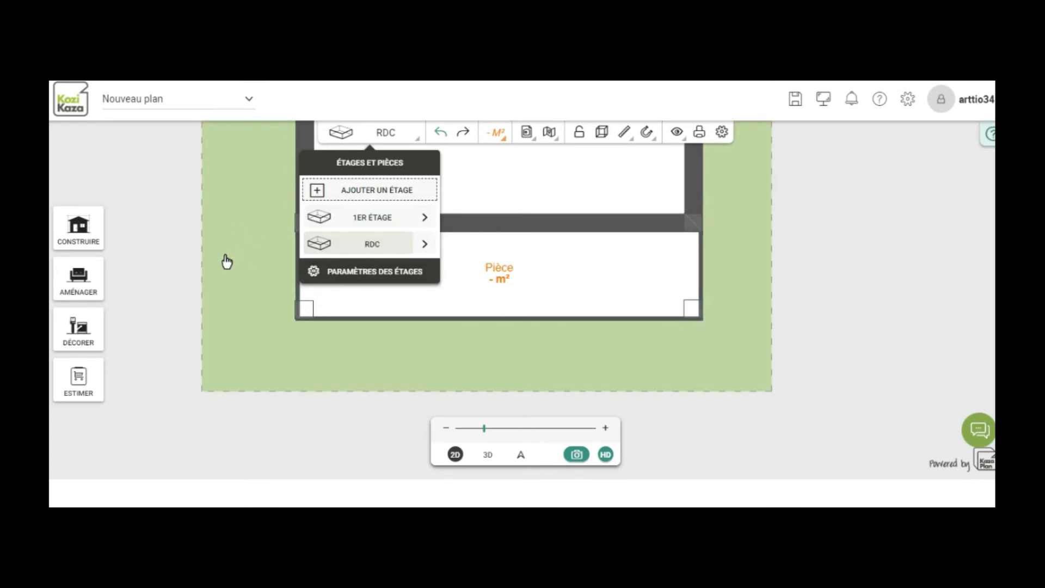
left_click_drag(226, 220, 312, 230)
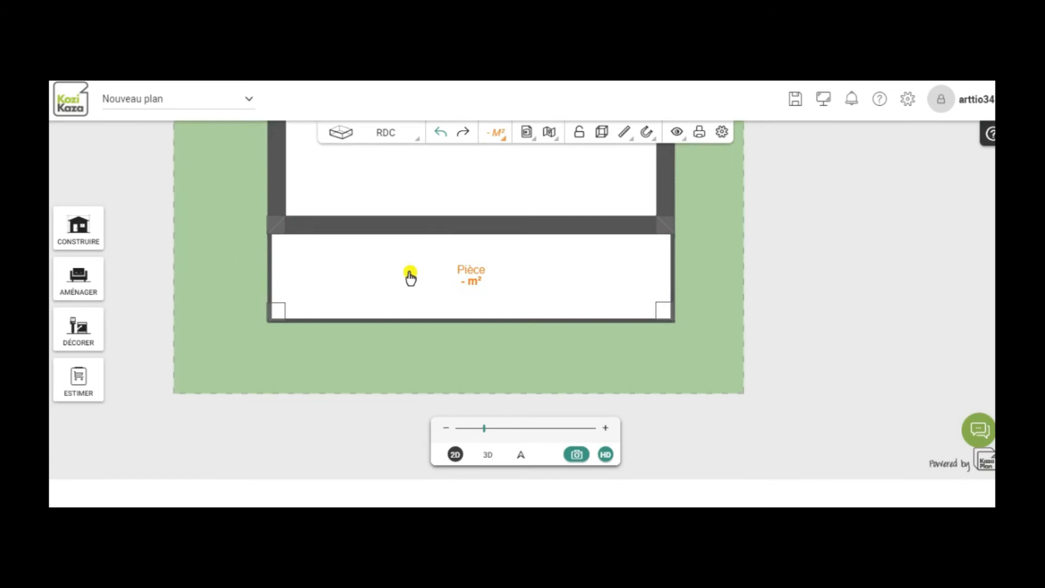
left_click(270, 281)
left_click(345, 266)
left_click(671, 273)
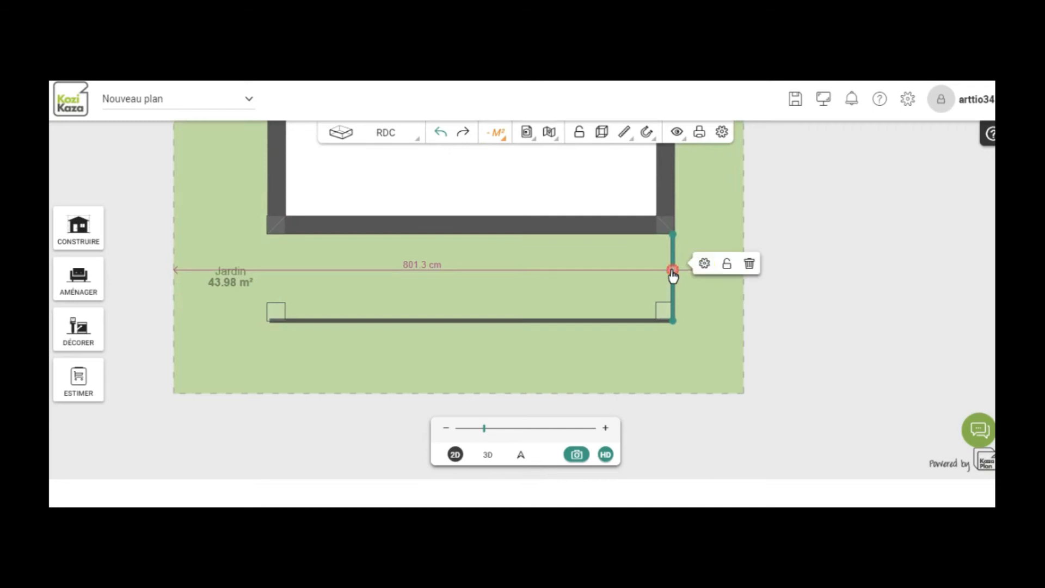
left_click(751, 265)
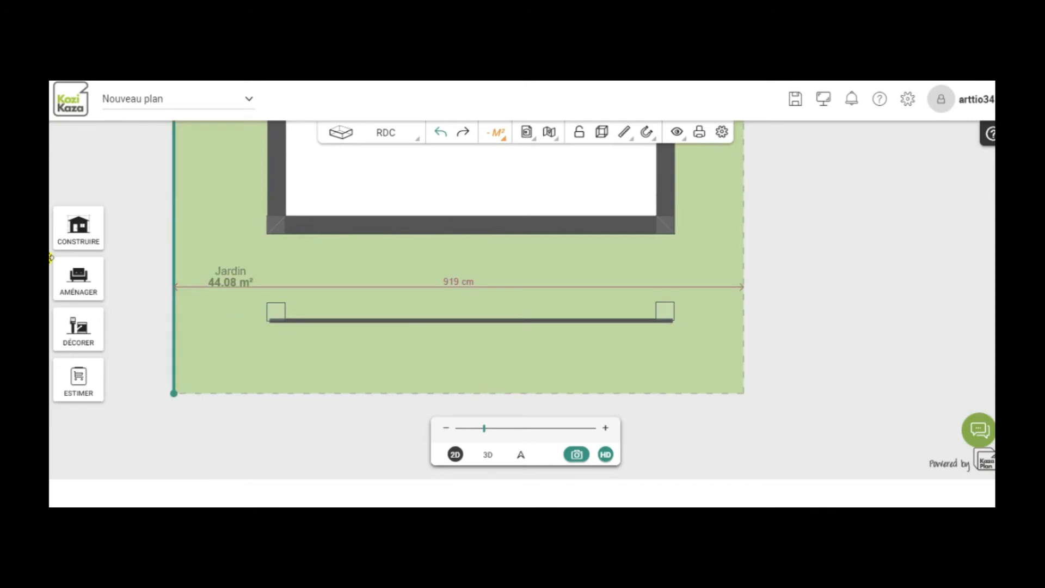
Step: Place a straight staircase of the À limons type across the middle of the front partition
left_click(84, 235)
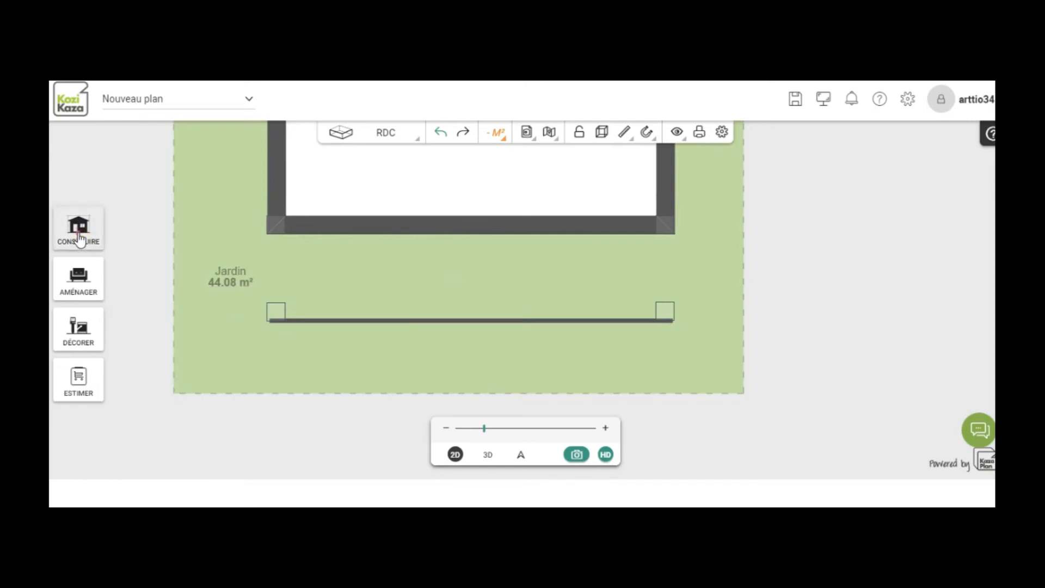
left_click(122, 229)
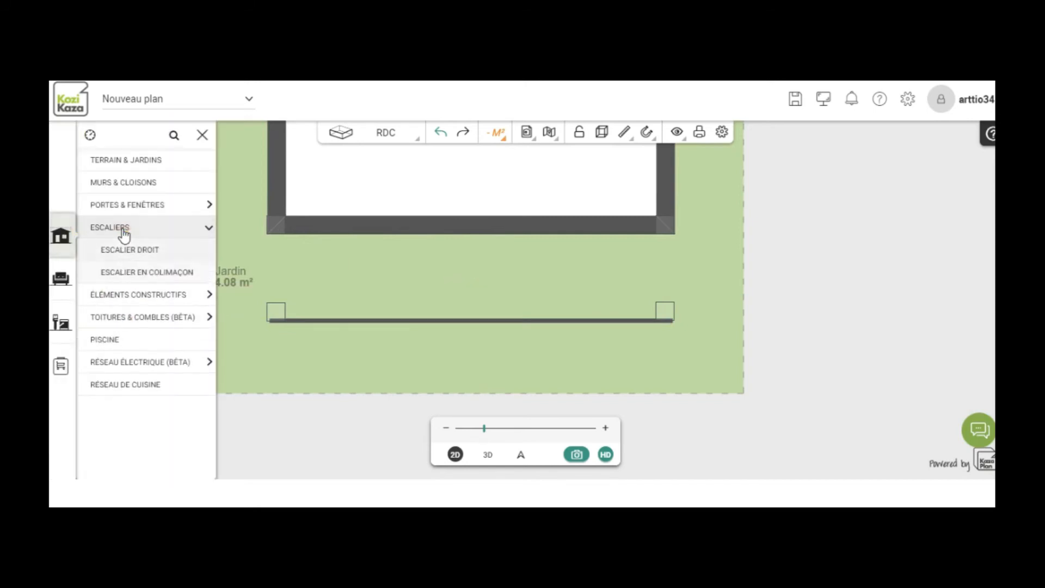
left_click(126, 251)
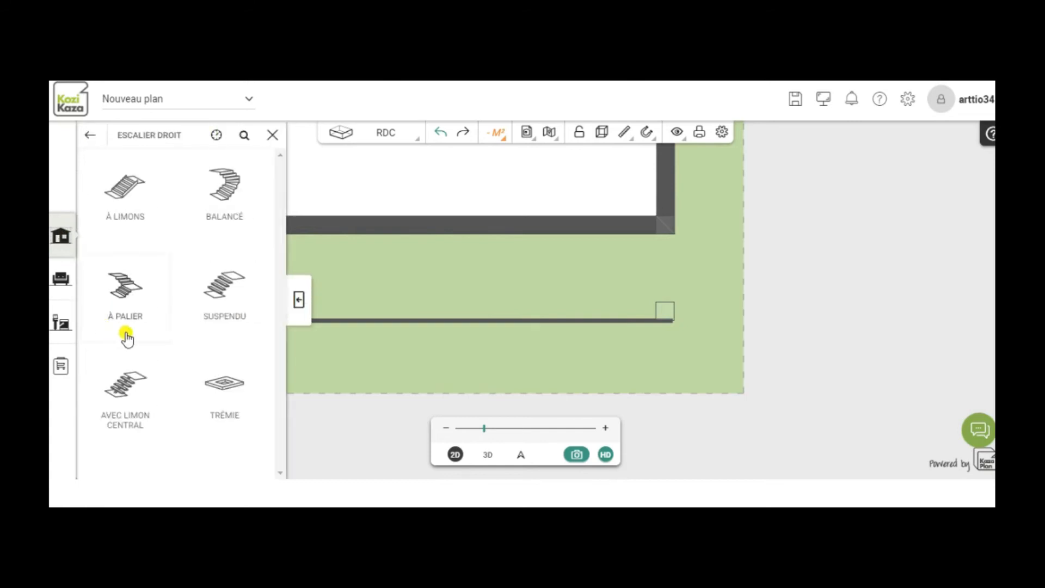
left_click(124, 192)
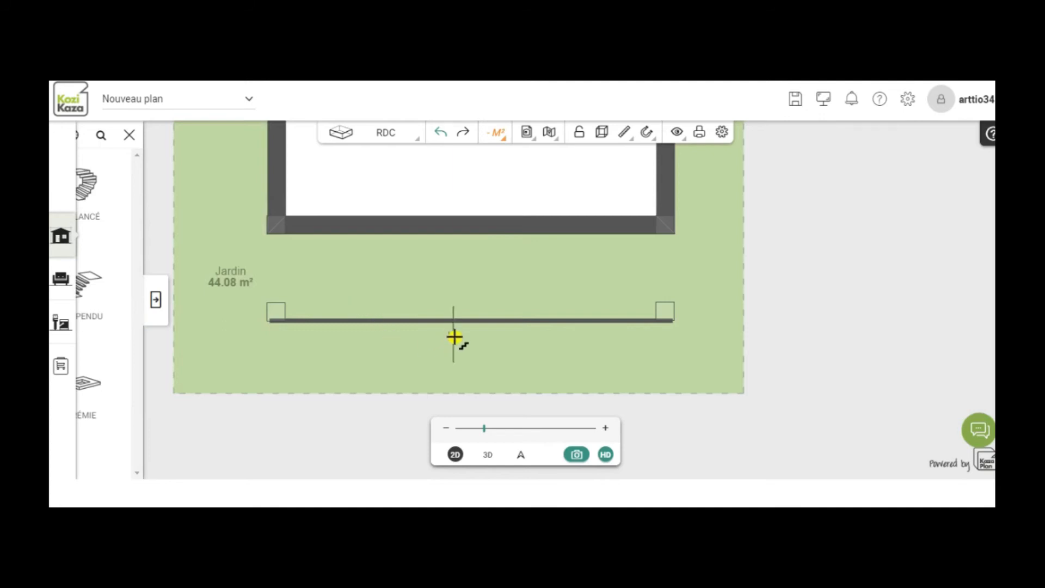
middle_click_drag(455, 337, 455, 320)
mouse_move(455, 321)
left_mouse_down()
mouse_move(495, 329)
mouse_move(501, 315)
left_mouse_up()
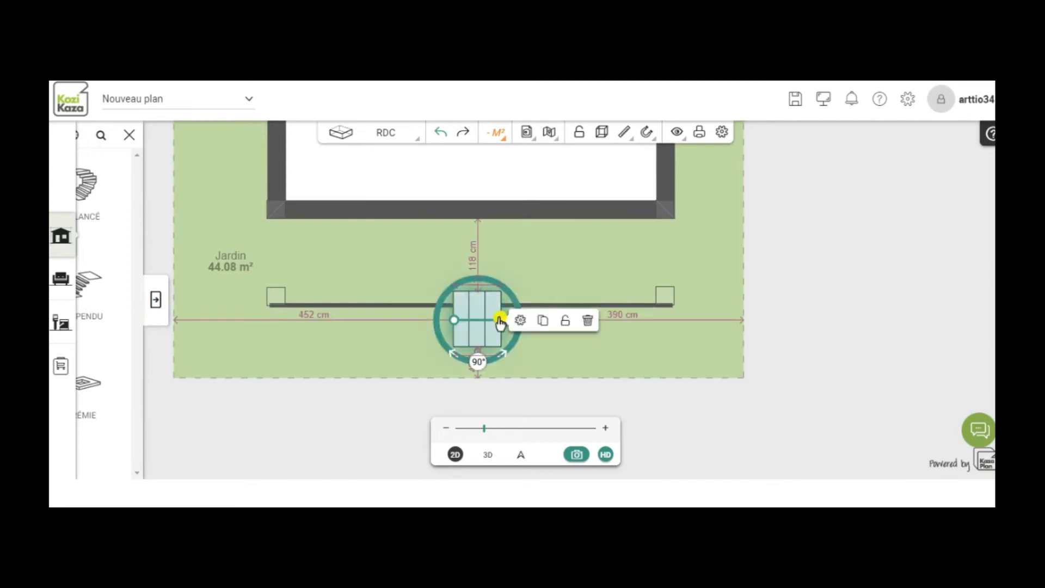
Step: Try to rotate the straight staircase on the front partition by 90° and fine-tune its orientation
left_click(440, 300)
left_click(438, 316)
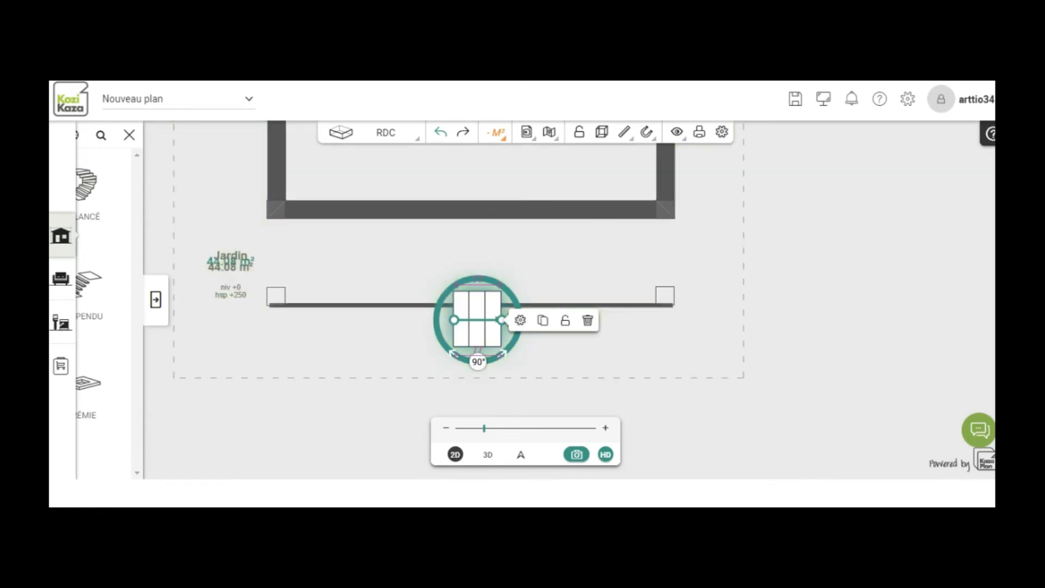
left_click_drag(438, 316, 422, 211)
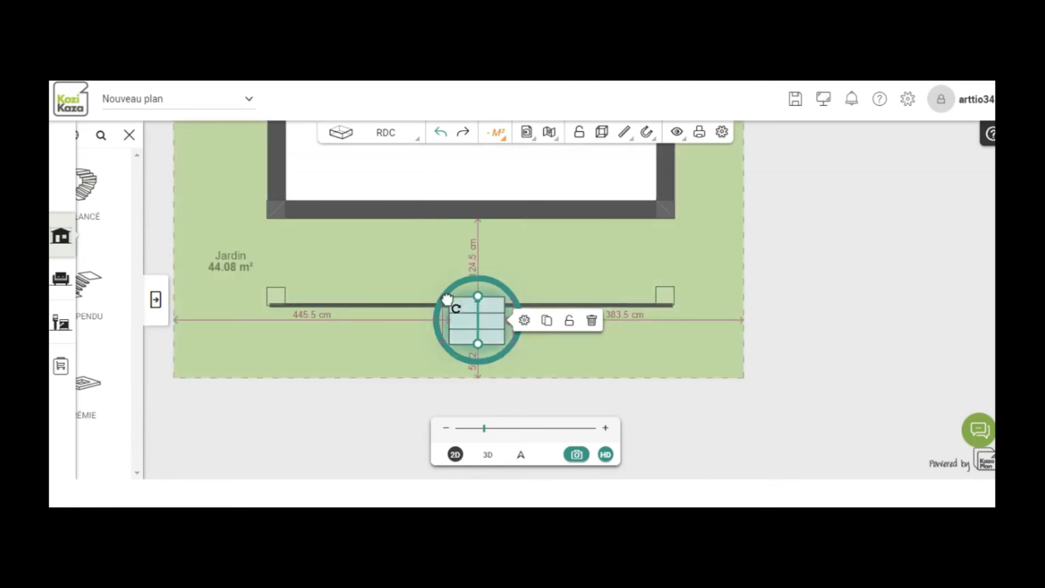
left_click(482, 311)
left_click(475, 309)
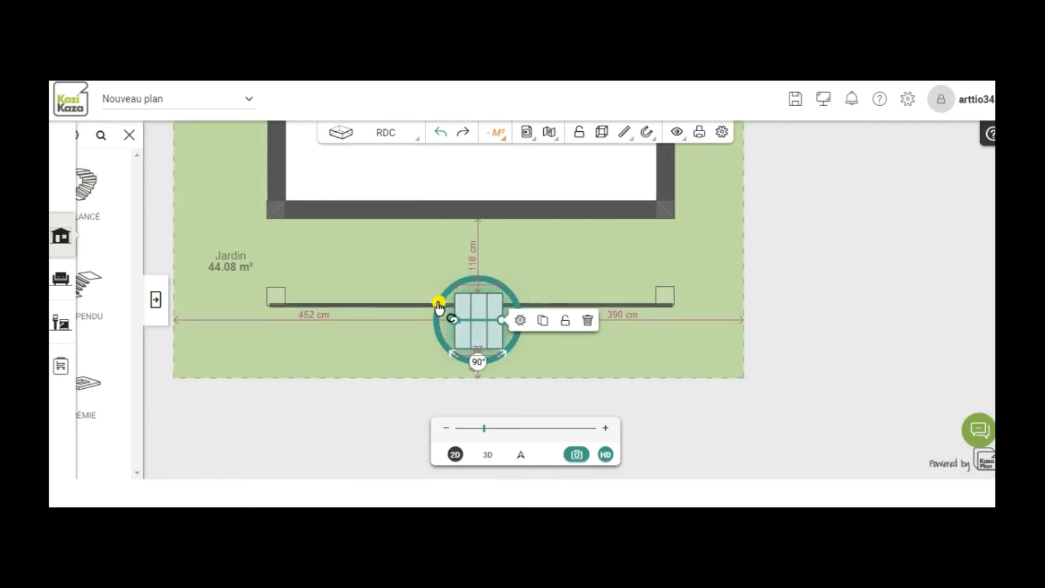
left_click_drag(450, 314, 477, 308)
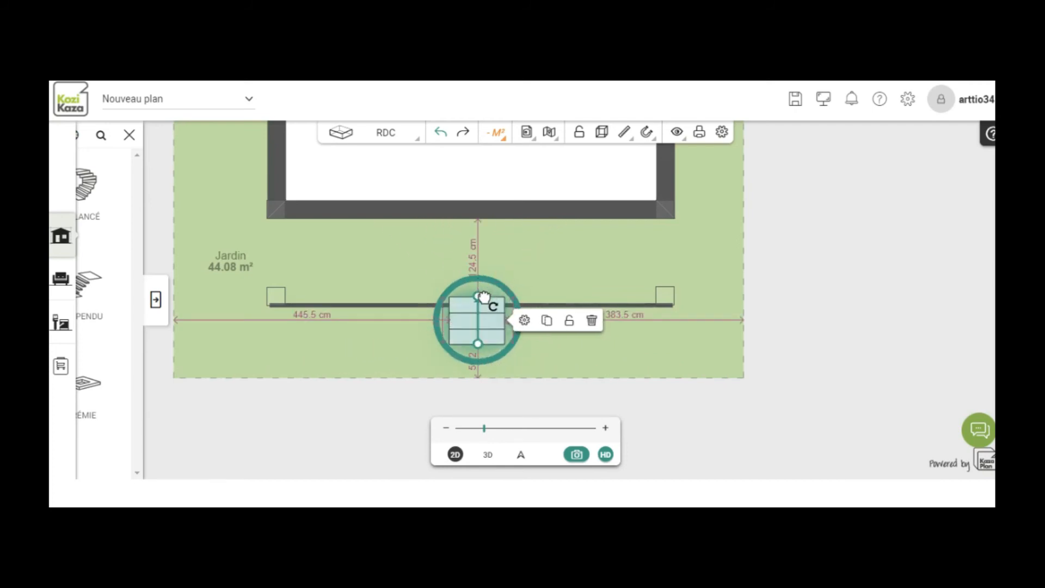
mouse_move(485, 312)
left_mouse_down()
mouse_move(488, 332)
mouse_move(497, 305)
mouse_move(484, 300)
left_mouse_up()
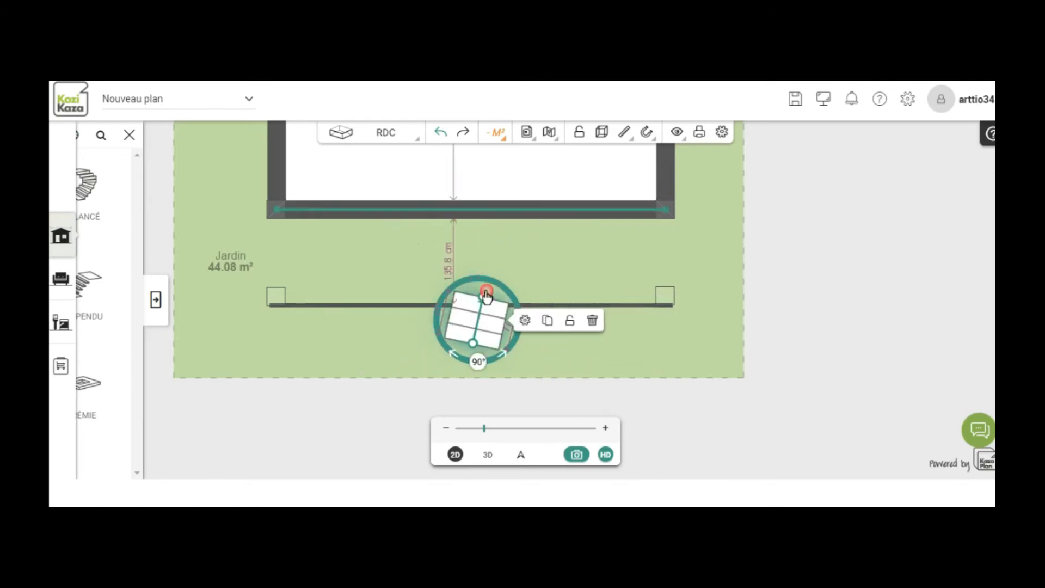
Step: Undo the staircase's rotations and its placement across the front partition
left_click(442, 131)
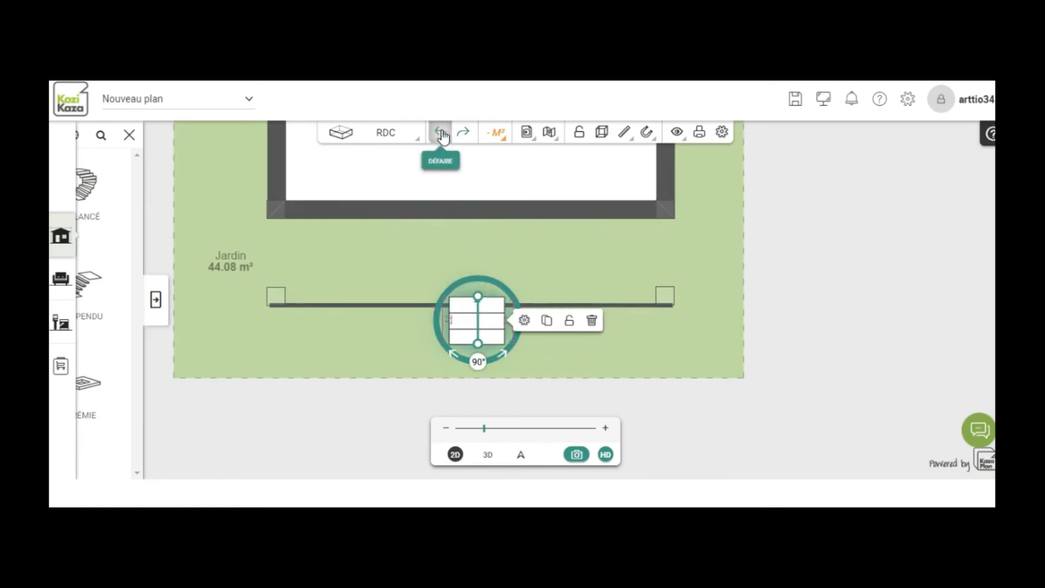
left_click(443, 133)
left_click(440, 134)
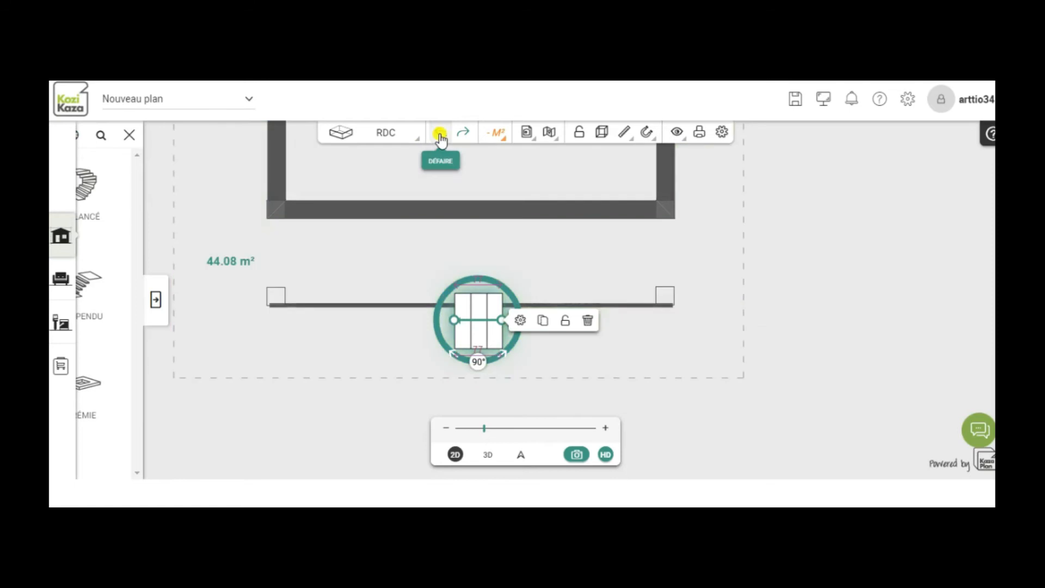
left_click(440, 134)
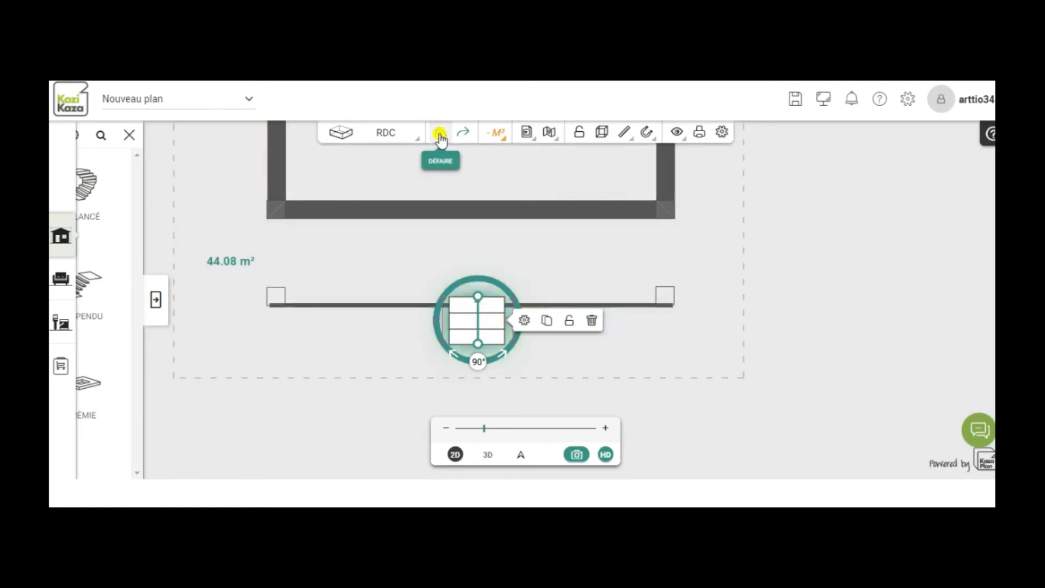
left_click(440, 133)
left_click(441, 134)
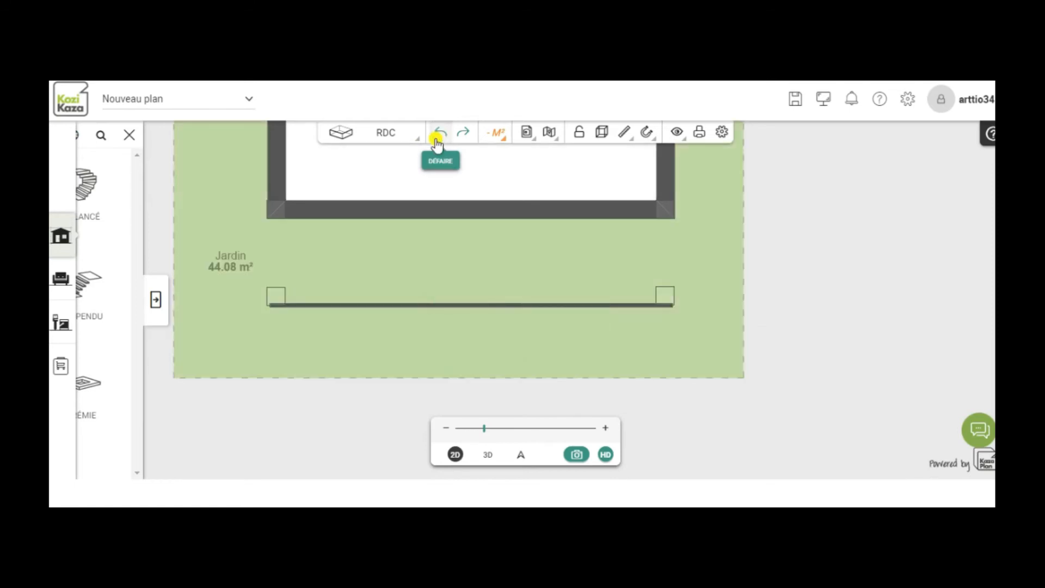
Step: Draw a straight À limons staircase about 88 cm long from the garden up to the middle of the front partition
left_click(157, 306)
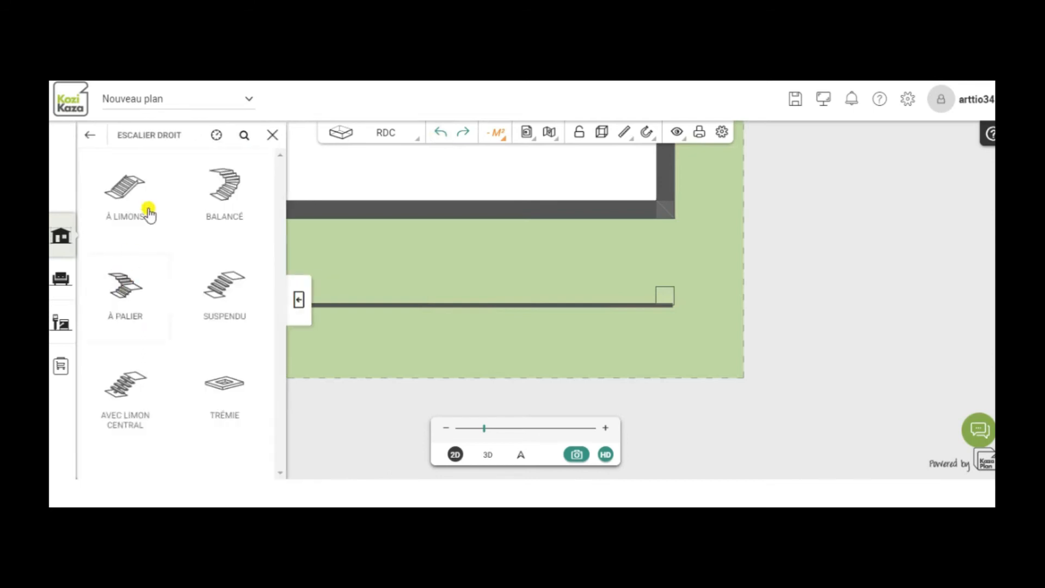
left_click(128, 197)
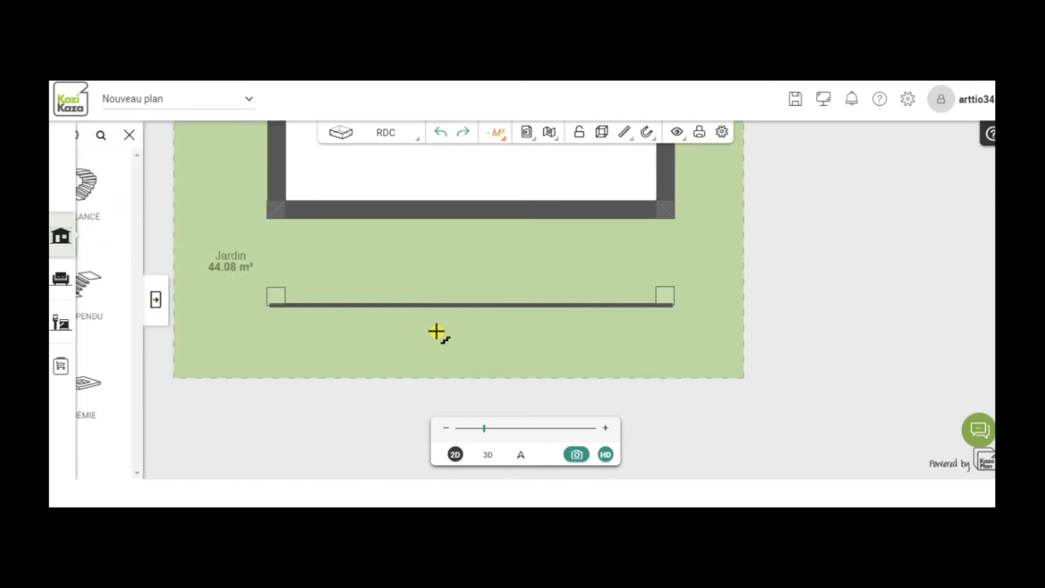
left_click_drag(451, 364, 453, 344)
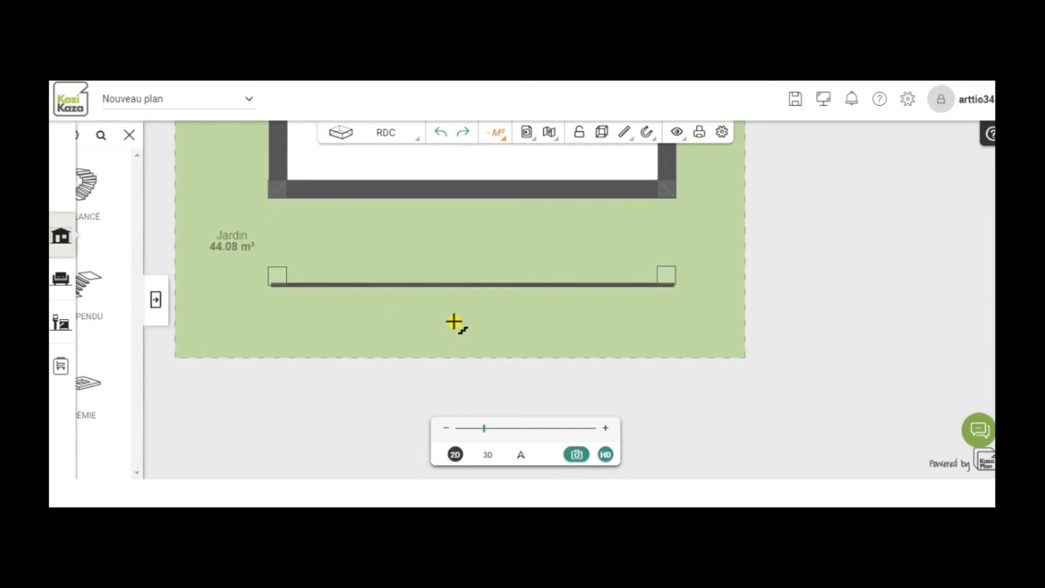
left_click_drag(457, 342, 453, 286)
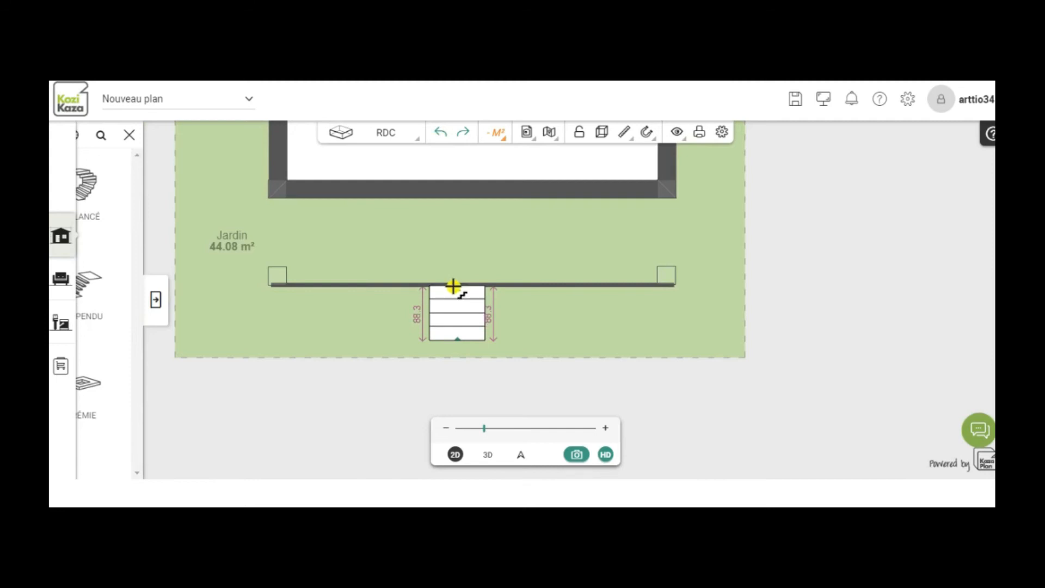
mouse_move(453, 286)
left_mouse_down()
mouse_move(452, 301)
mouse_move(445, 263)
mouse_move(455, 279)
mouse_move(440, 263)
mouse_move(460, 273)
left_mouse_up()
left_click_drag(458, 276, 423, 254)
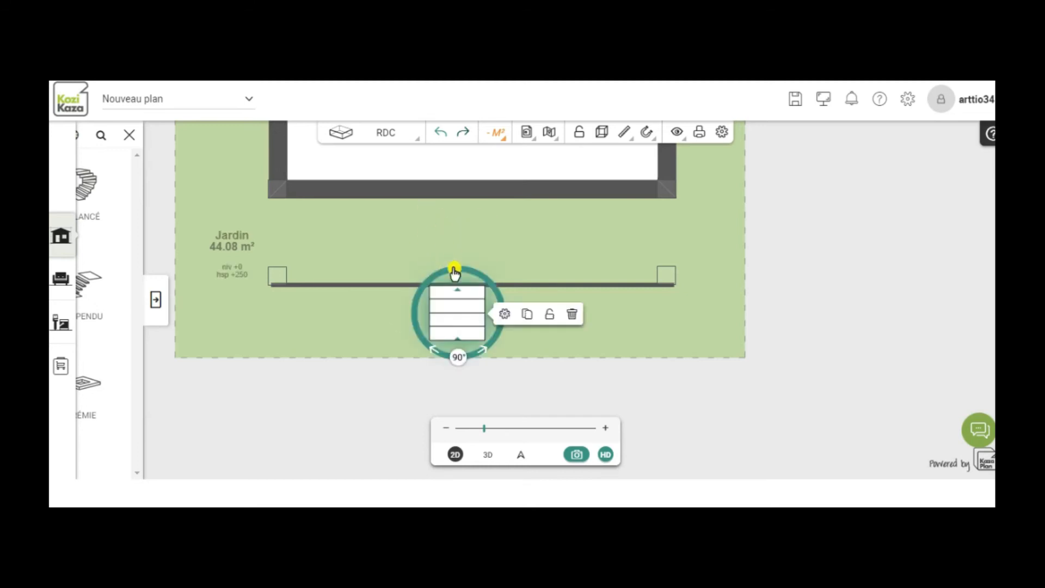
left_click(458, 310)
left_click_drag(458, 341, 459, 341)
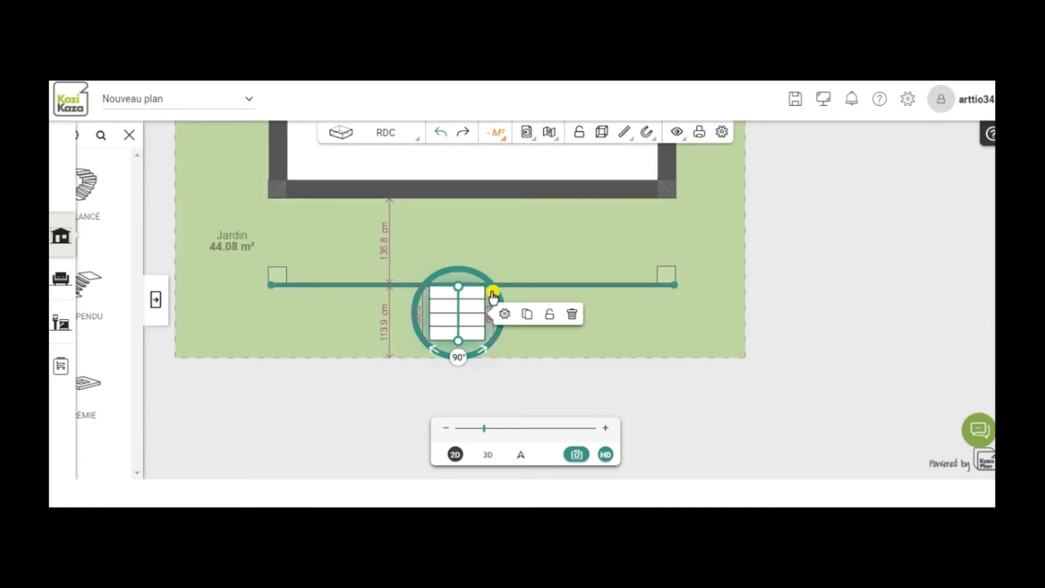
Step: Try to set the staircase's height to climb (hauteur à franchir) to 60 cm
left_click(503, 315)
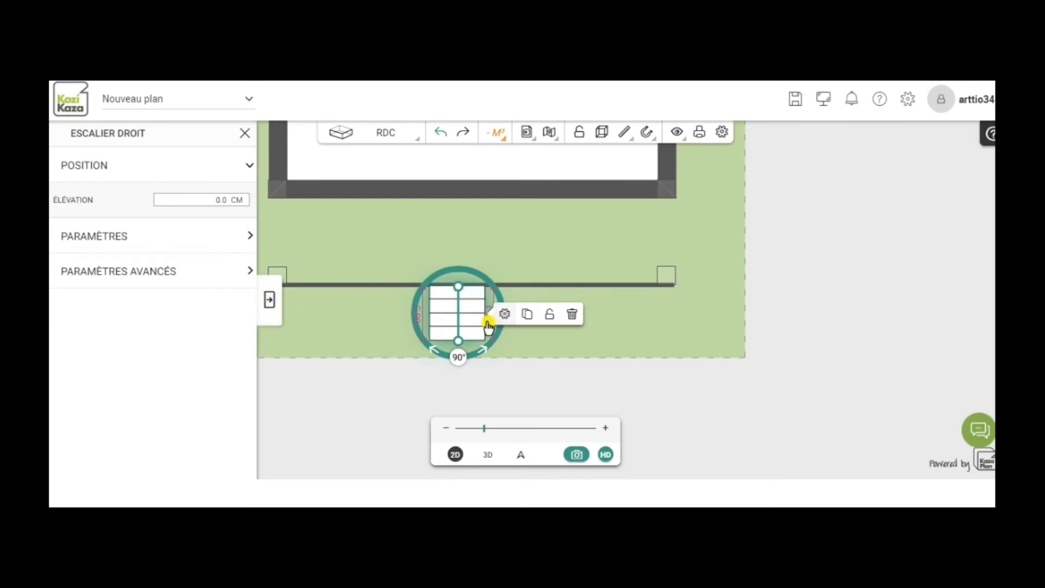
left_click(185, 236)
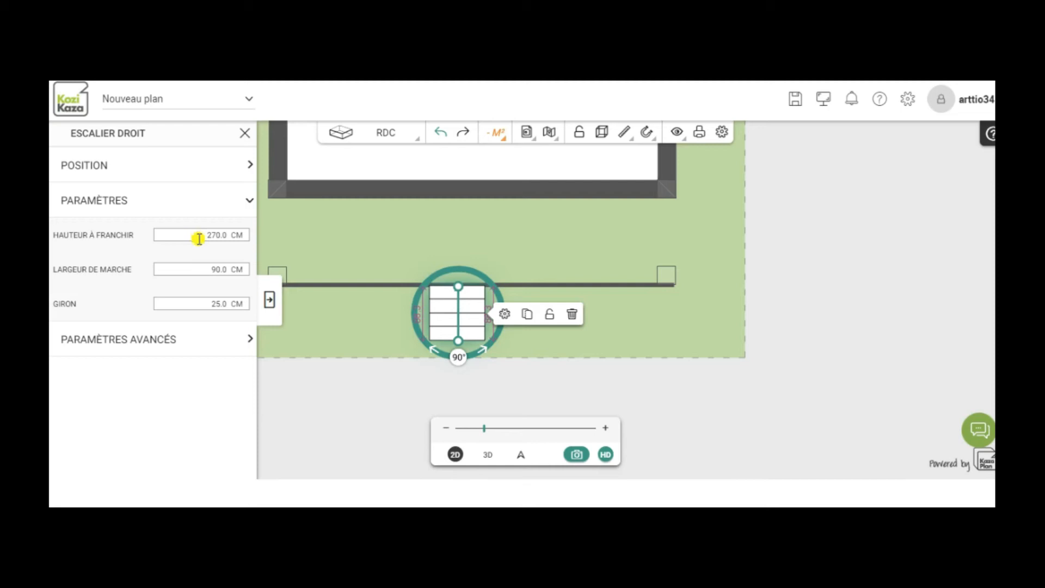
left_click_drag(205, 234, 237, 235)
type("60")
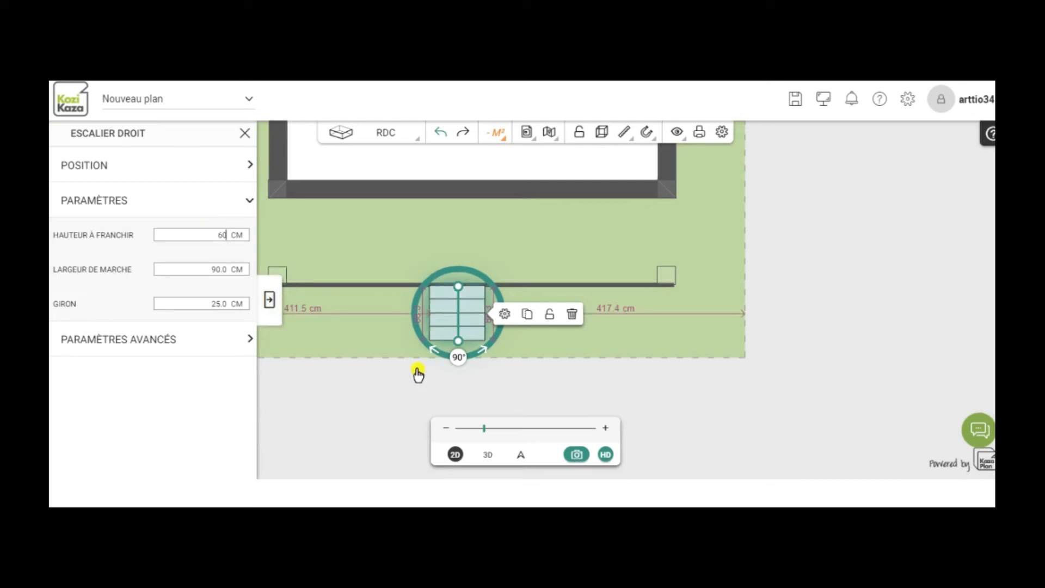
key("Return")
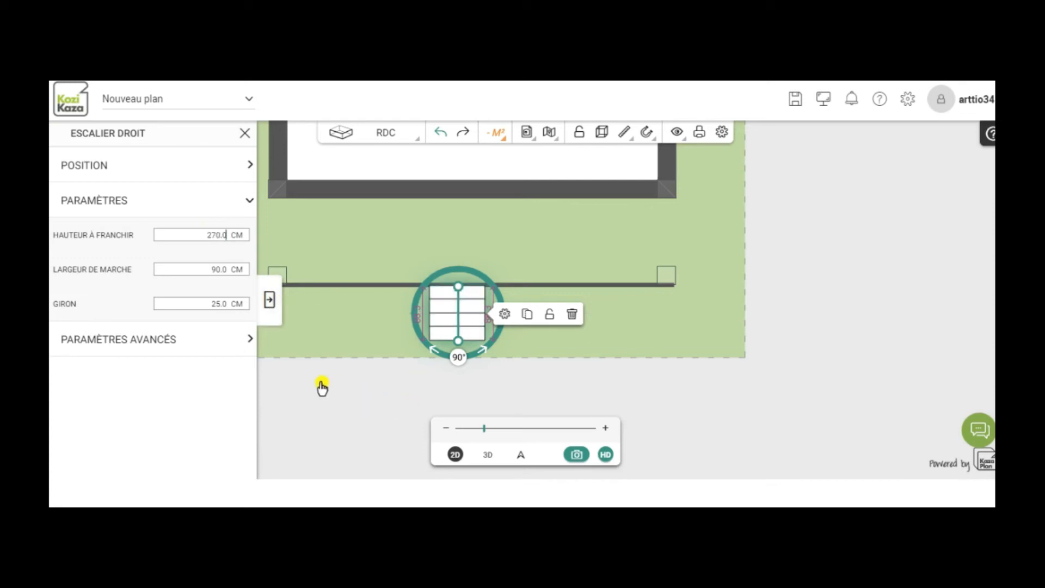
left_click(321, 388)
Step: Set the straight staircase's step width (largeur de marche) to 150 cm
left_click(454, 323)
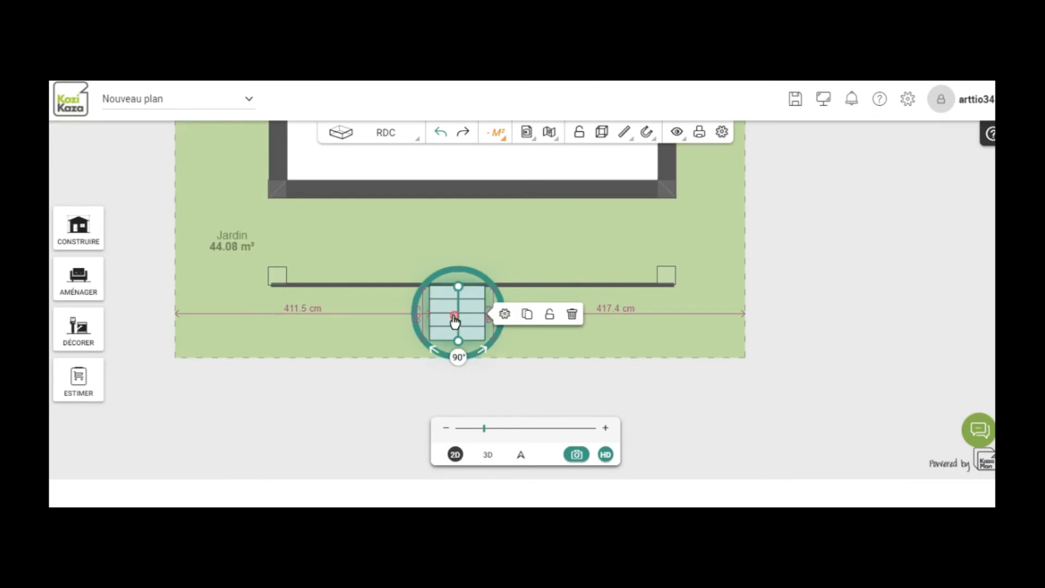
left_click(504, 314)
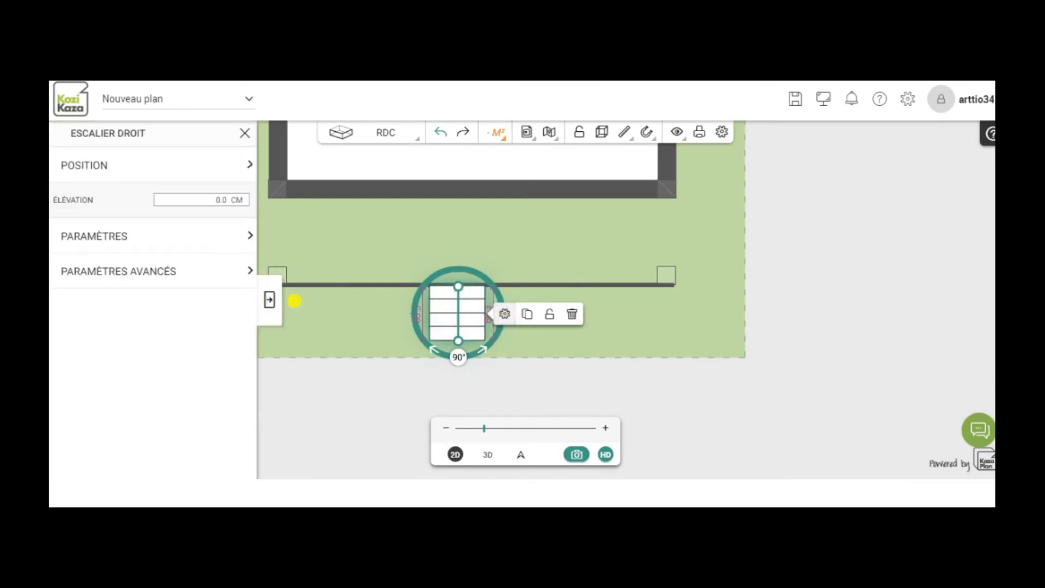
left_click(144, 236)
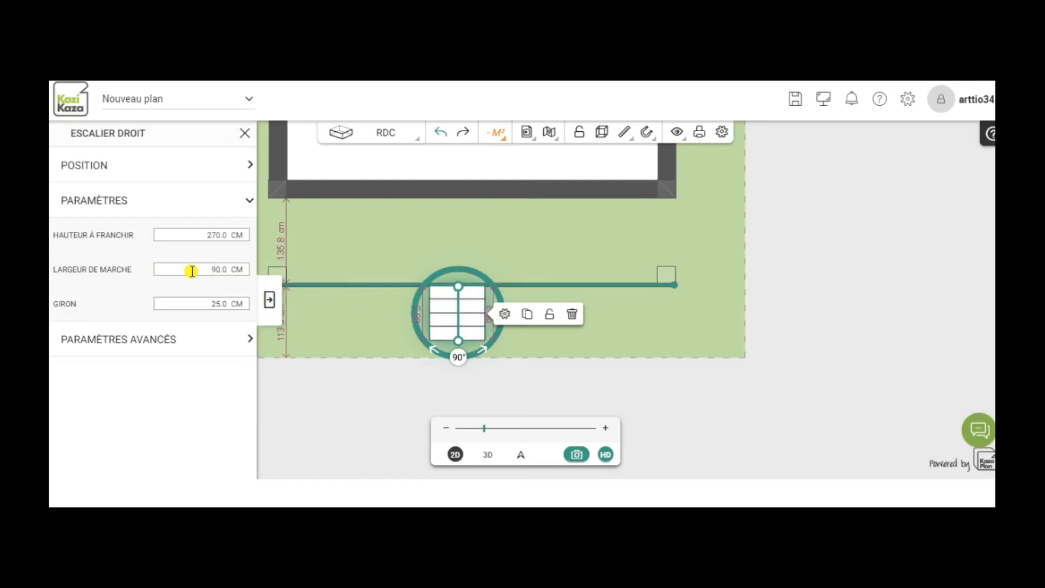
left_click_drag(210, 269, 233, 274)
left_click(271, 308)
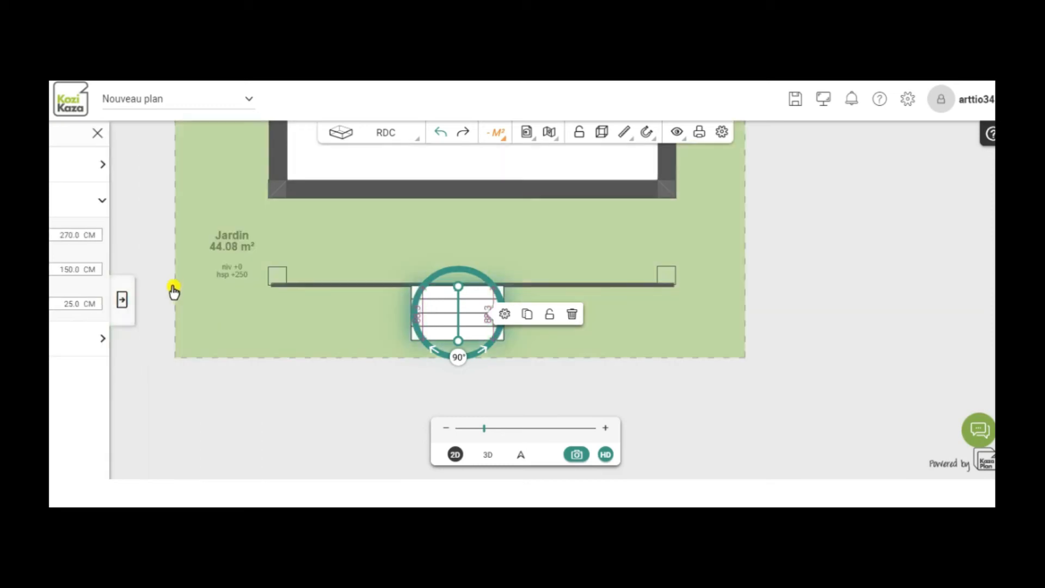
Step: Set the staircase's hauteur à franchir to 60 cm and close its settings
left_click(123, 302)
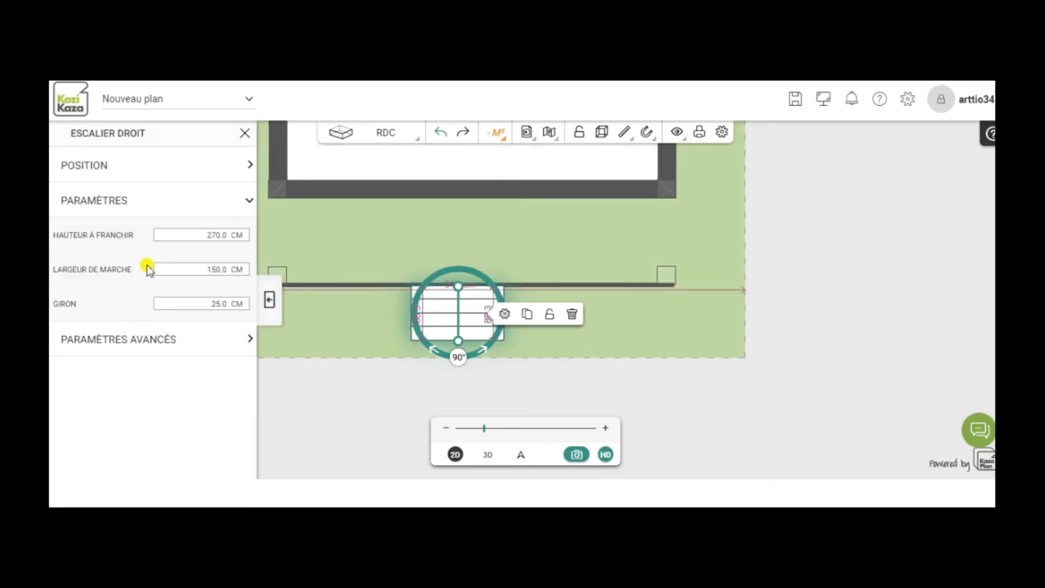
left_click(207, 234)
type("6")
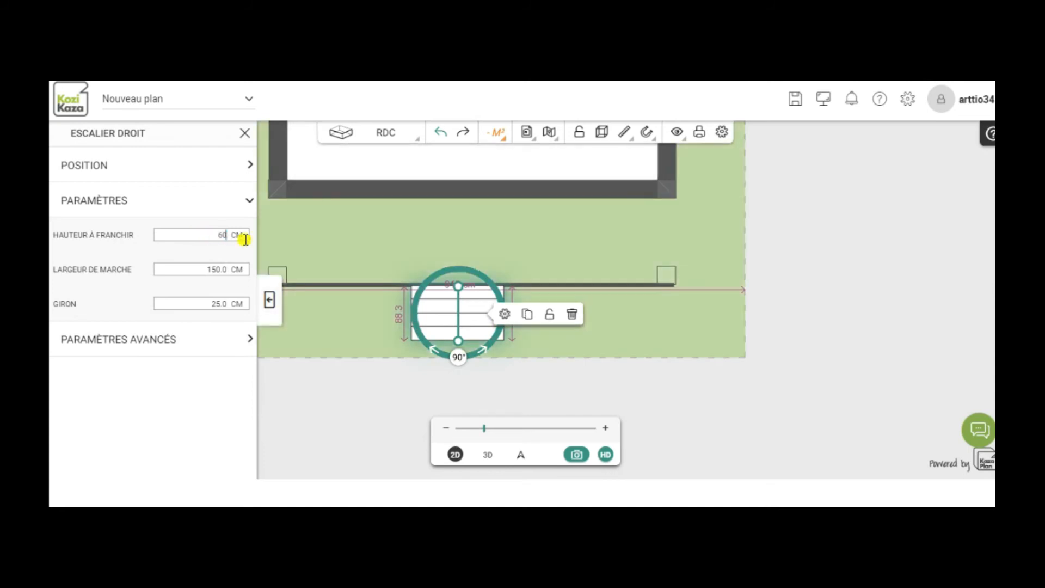
left_click(270, 299)
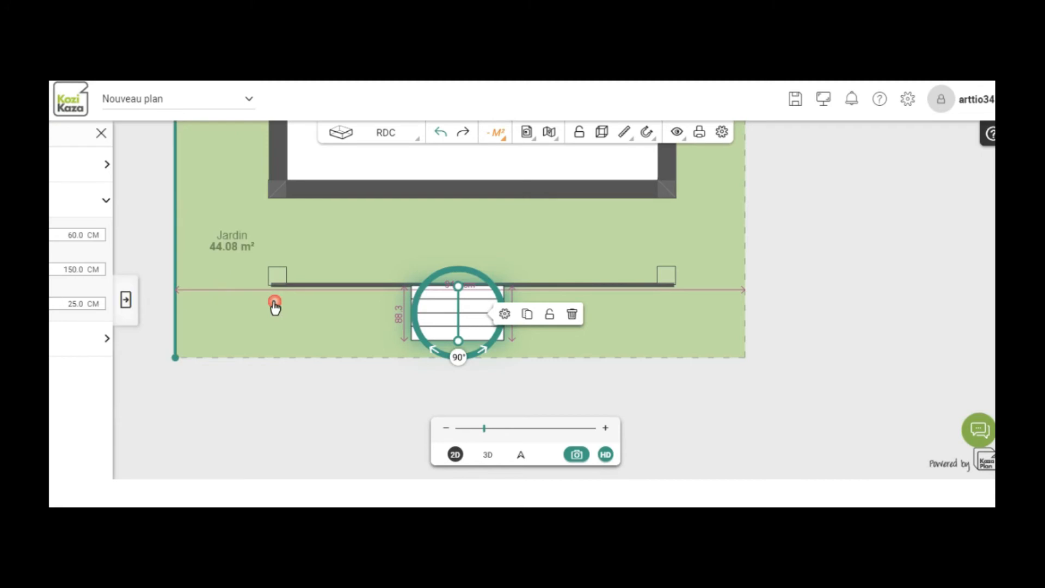
left_click(384, 396)
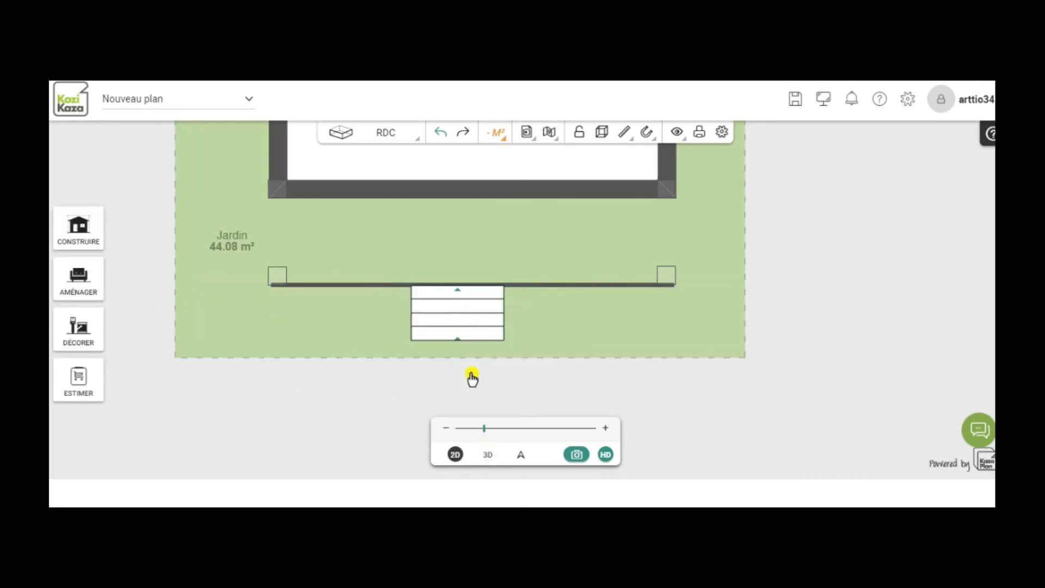
Step: Check the staircase in 3D, return to the 2D plan and delete the front partition between the two posts
left_click(486, 455)
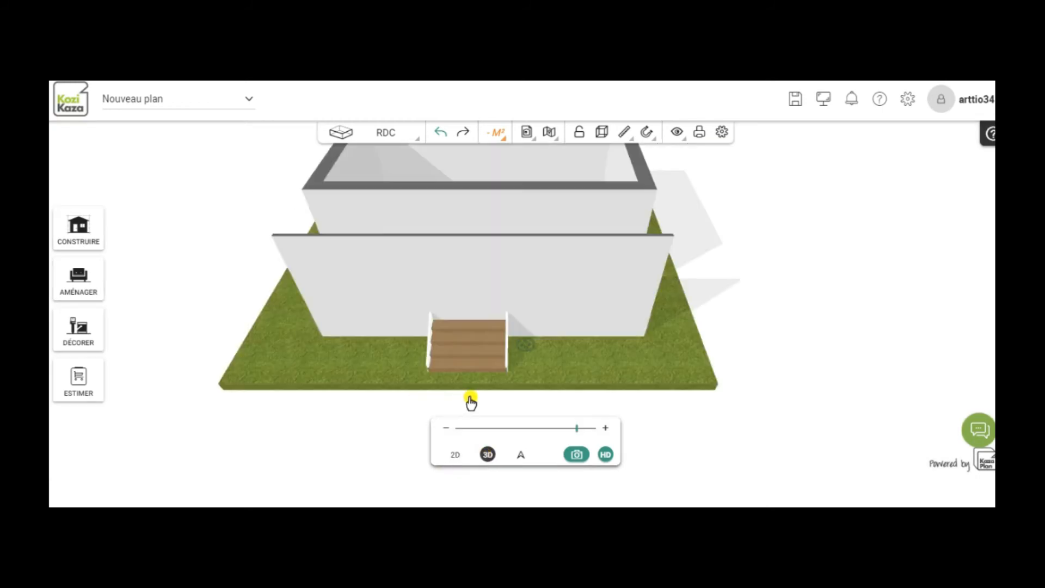
left_click(455, 456)
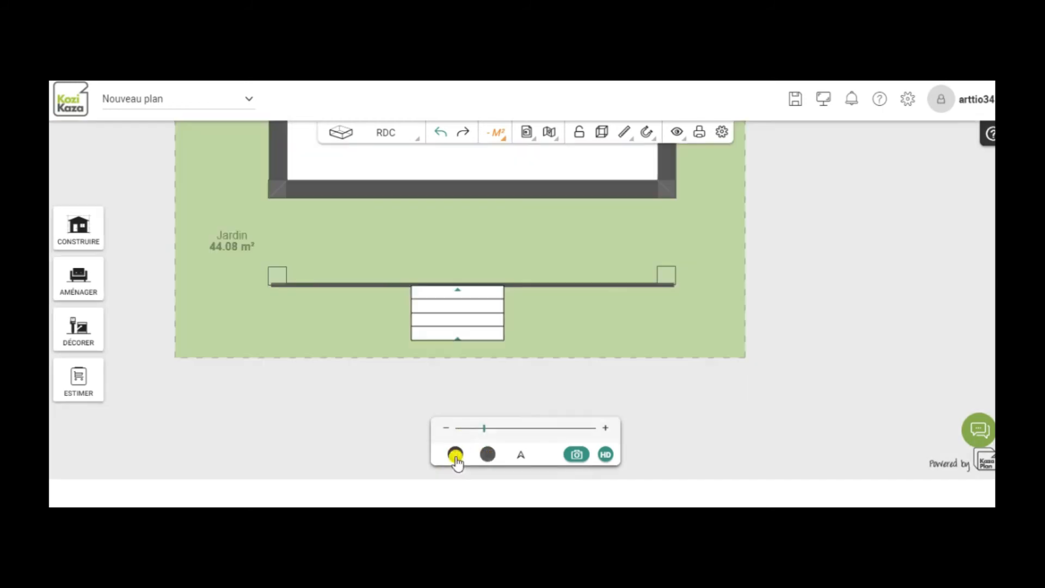
left_click(361, 288)
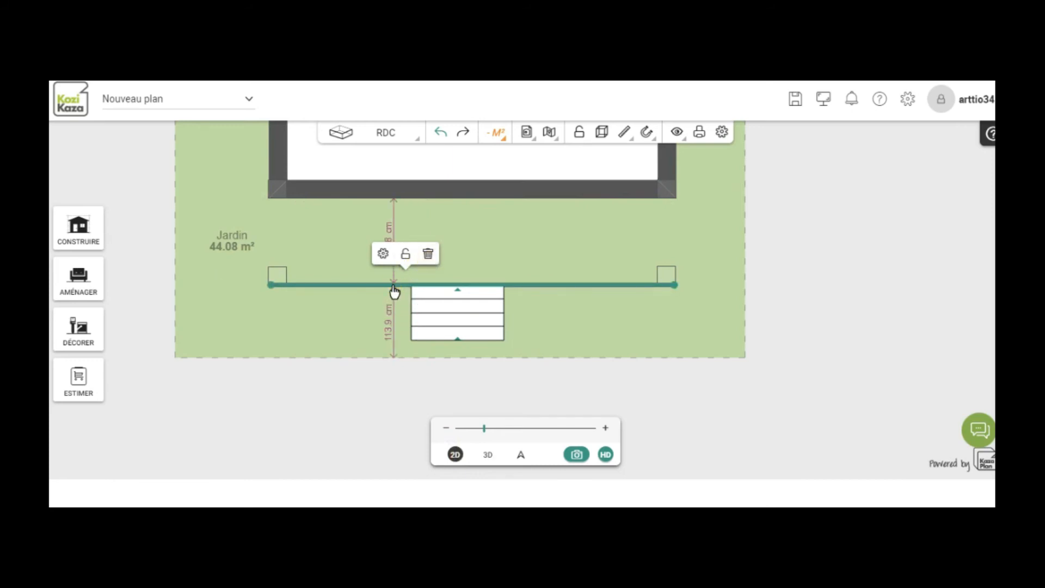
left_click(428, 254)
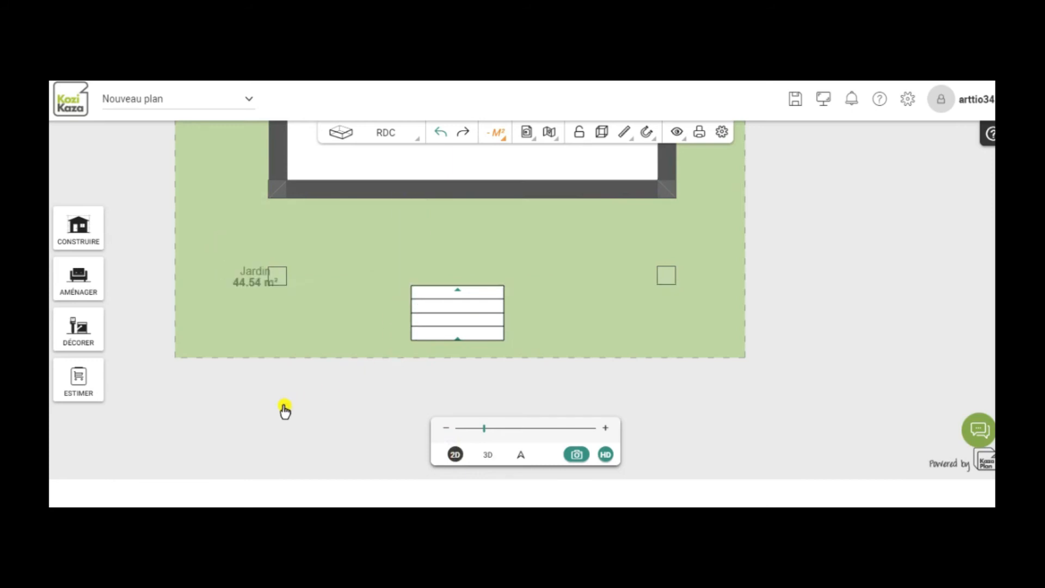
Step: Set the RDC's ceiling height (hauteur sous plafond) to 60 cm and its average slab thickness to 1 cm in the floor settings
left_click_drag(826, 205, 827, 343)
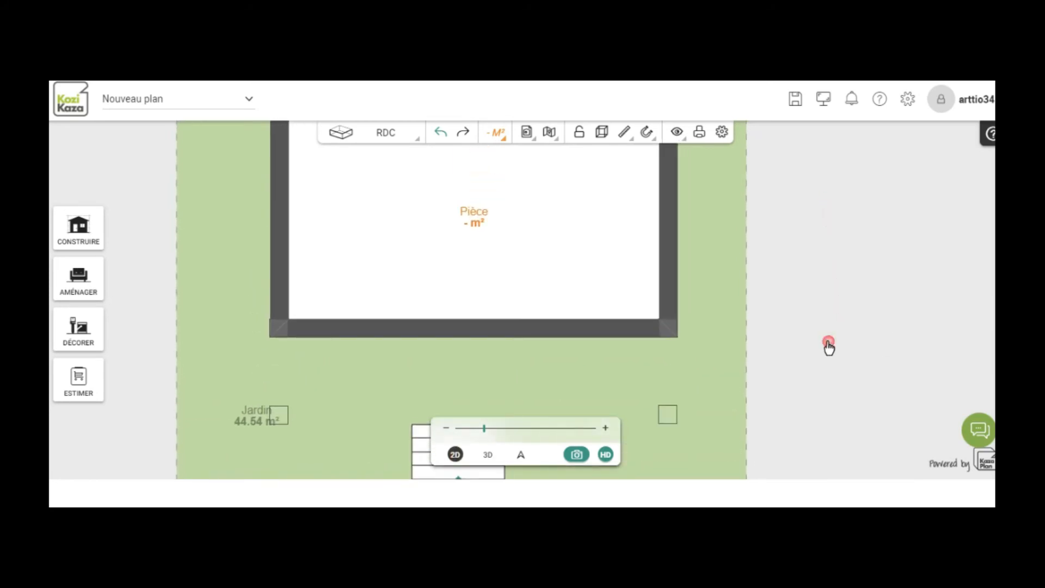
left_click(389, 136)
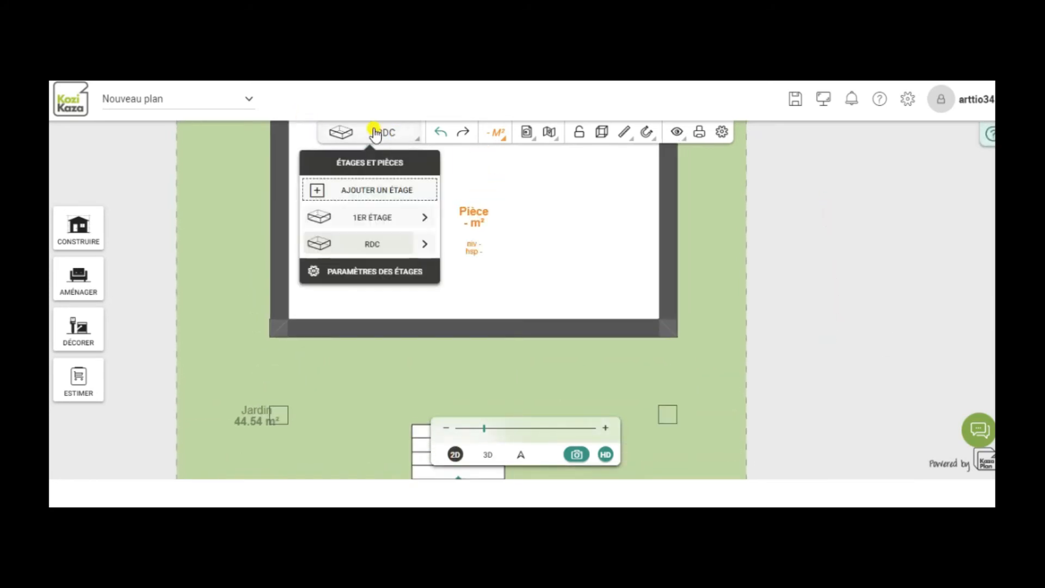
left_click(385, 271)
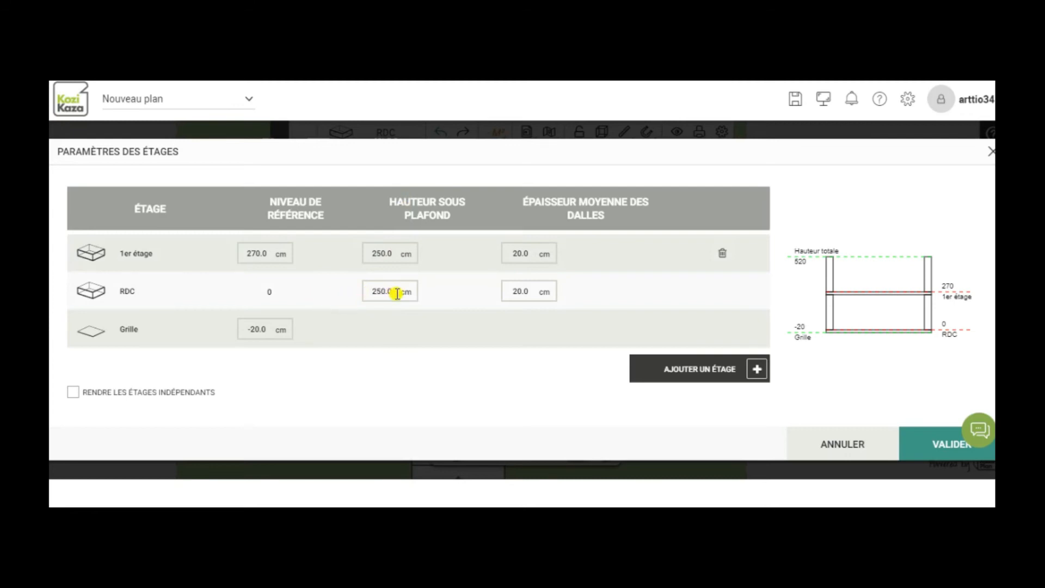
left_click_drag(393, 292, 373, 293)
type("60")
left_click(528, 290)
left_click_drag(528, 291, 506, 289)
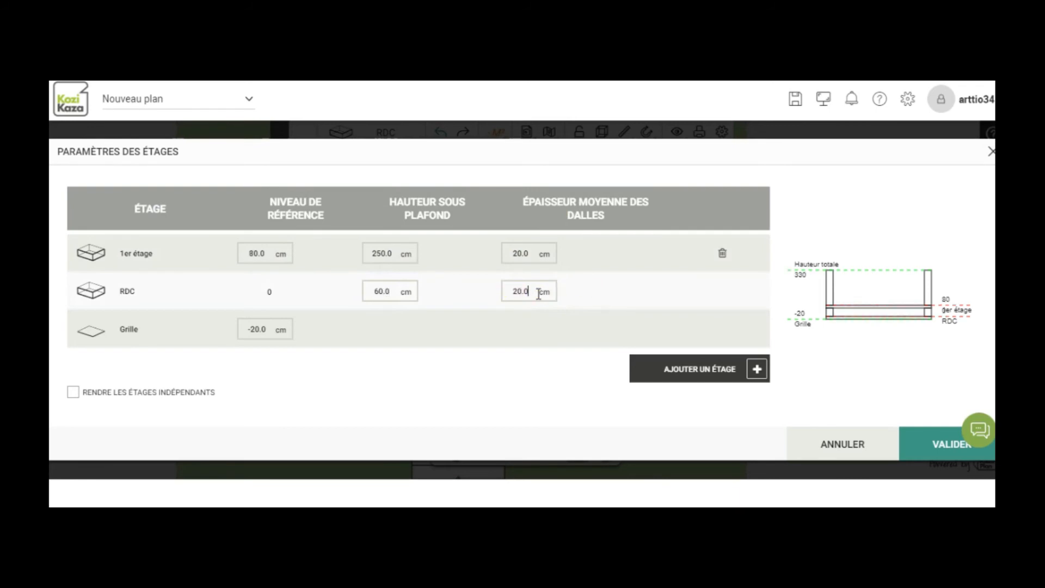
left_click_drag(529, 292, 512, 296)
type("1")
left_click(929, 449)
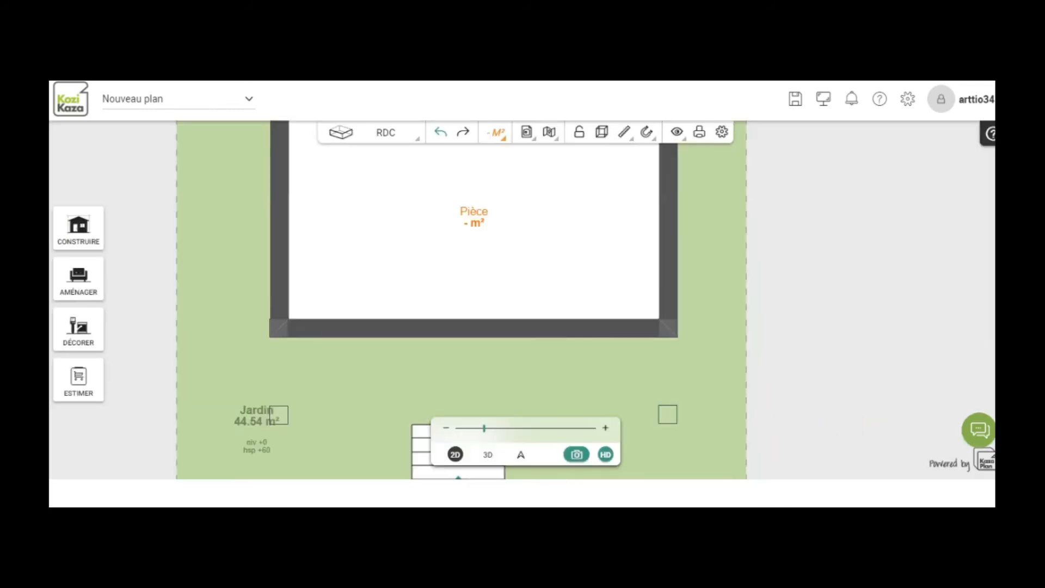
Step: Examine the lowered ground floor, its walls and the posts in 3D, and return to the 2D plan
left_click(488, 456)
left_click_drag(373, 425, 329, 420)
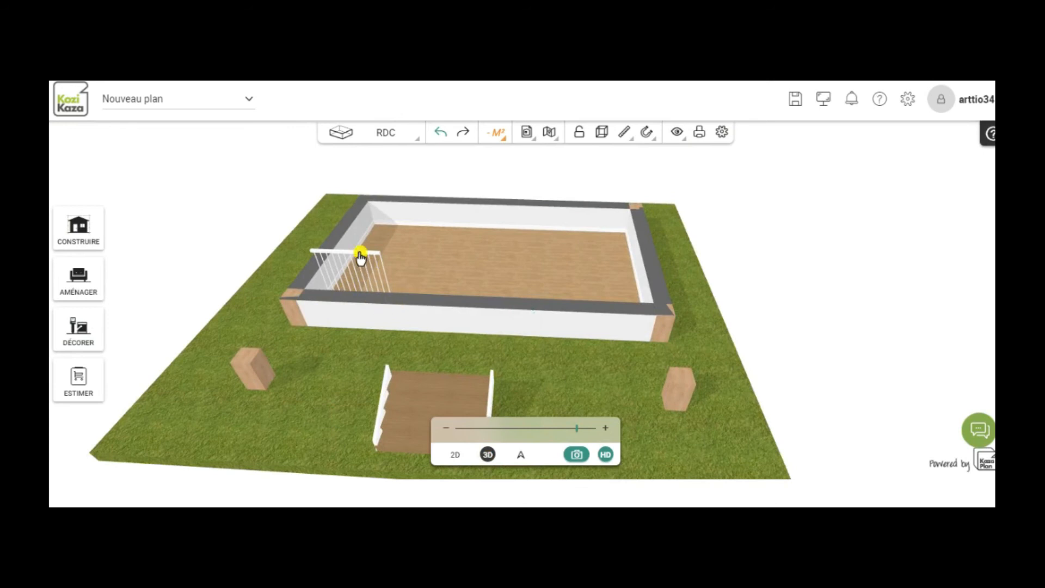
left_click(455, 455)
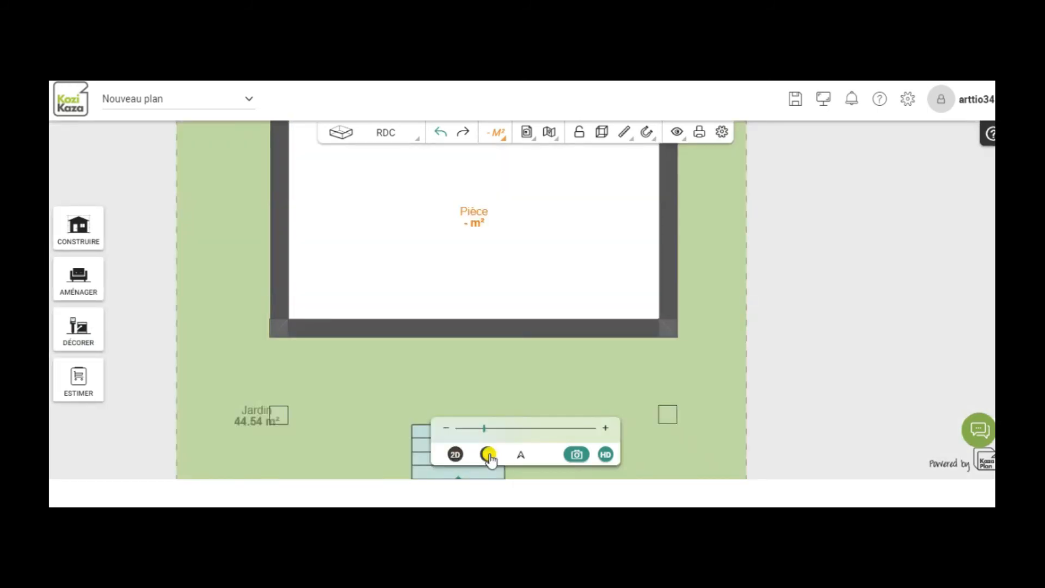
left_click(488, 455)
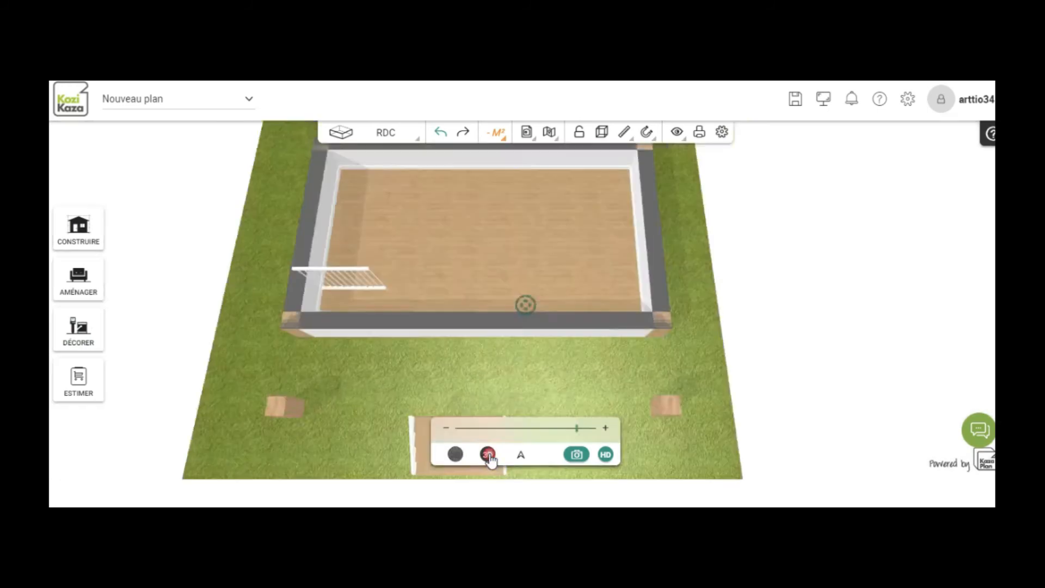
left_click_drag(299, 357, 361, 417)
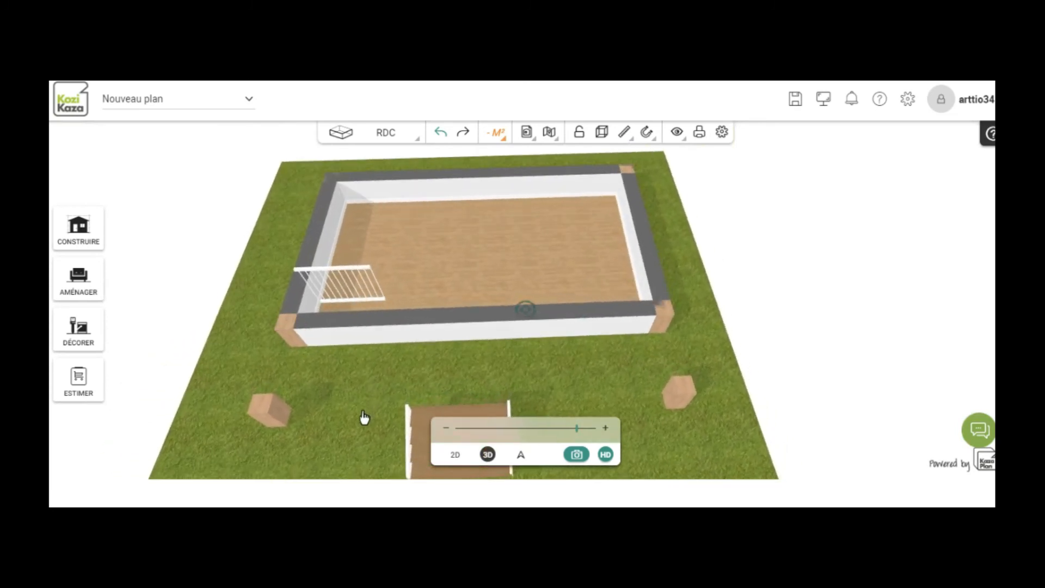
left_click(454, 456)
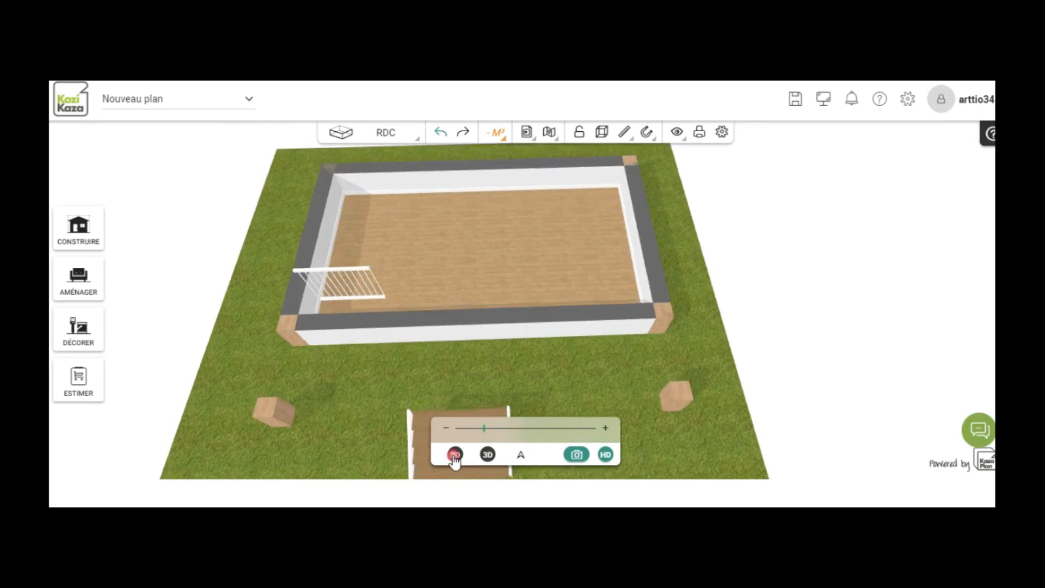
left_click_drag(799, 314, 825, 309)
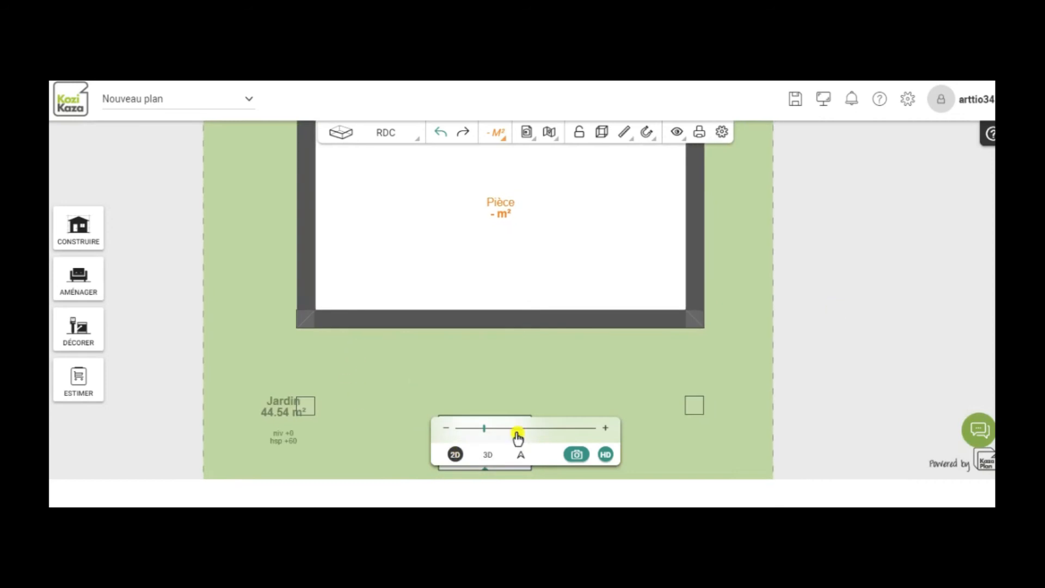
Step: Delete all four walls of the ground-floor room, keeping the corner posts
left_click(246, 300)
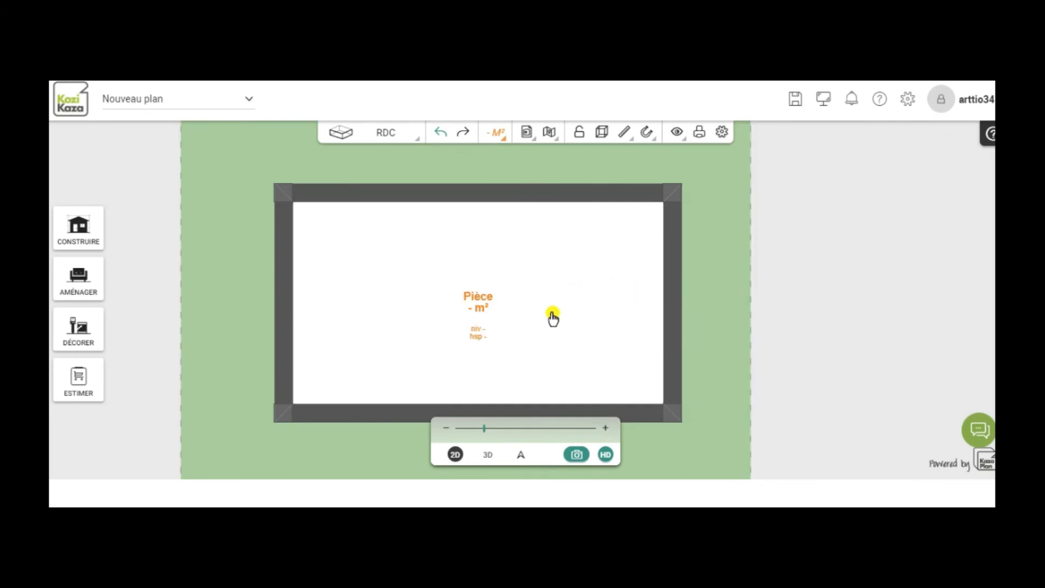
left_click(453, 195)
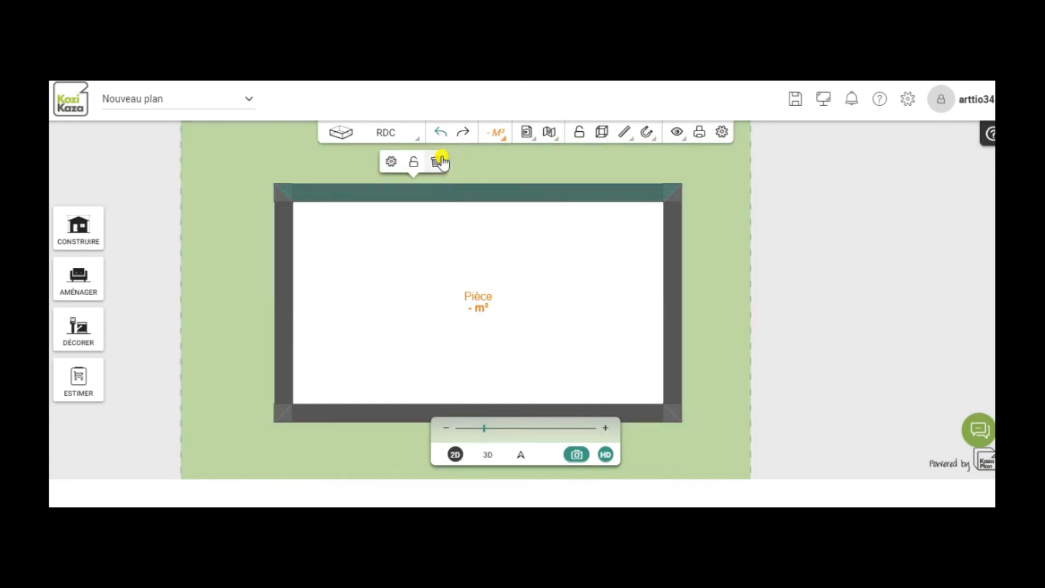
left_click(285, 296)
left_click(362, 267)
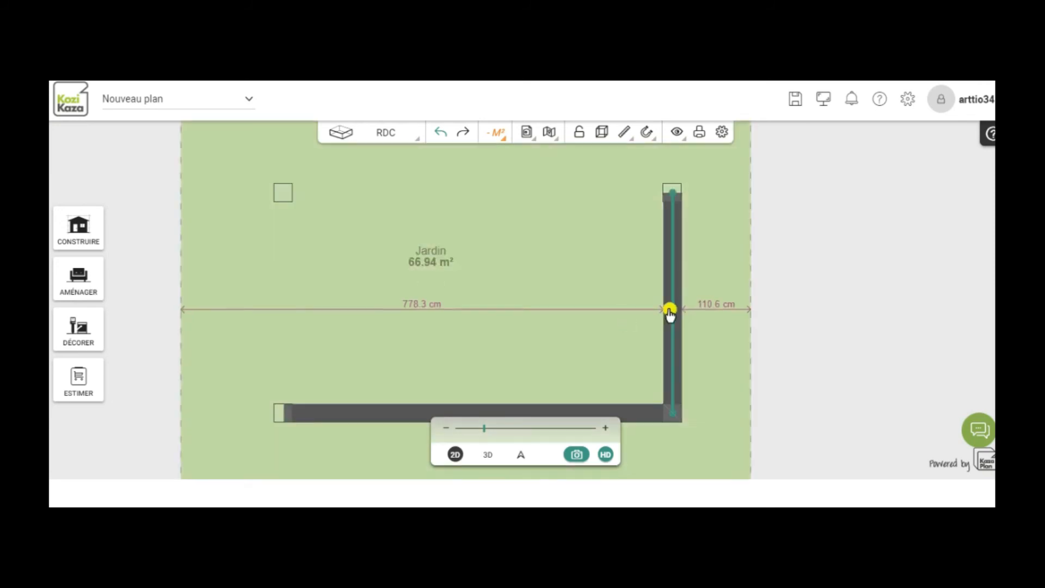
left_click(675, 296)
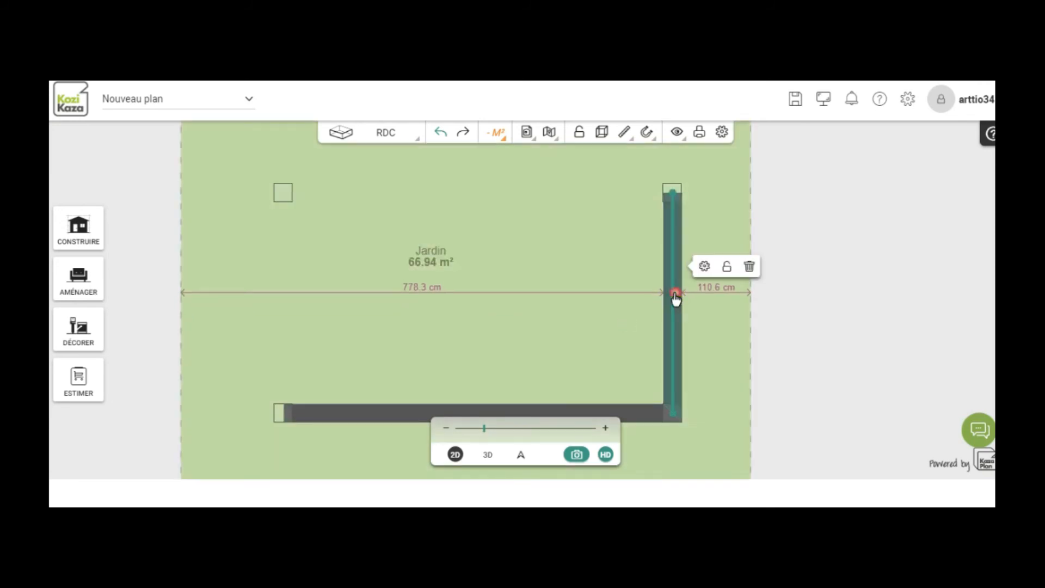
left_click(749, 267)
left_click(409, 414)
left_click(436, 382)
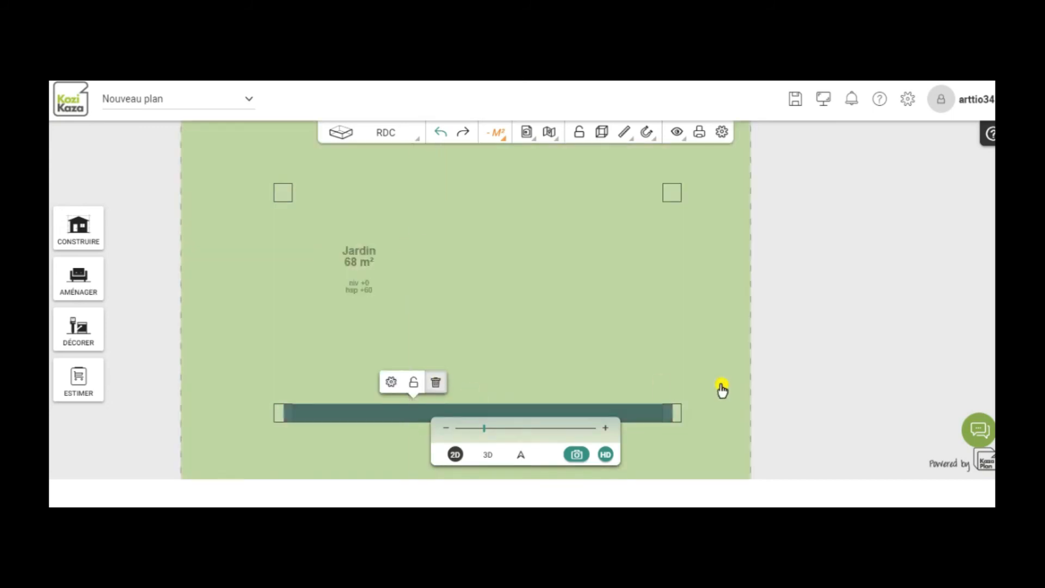
Step: Examine the ground-floor posts and the entrance staircase in 3D from several angles
left_click_drag(836, 381, 852, 320)
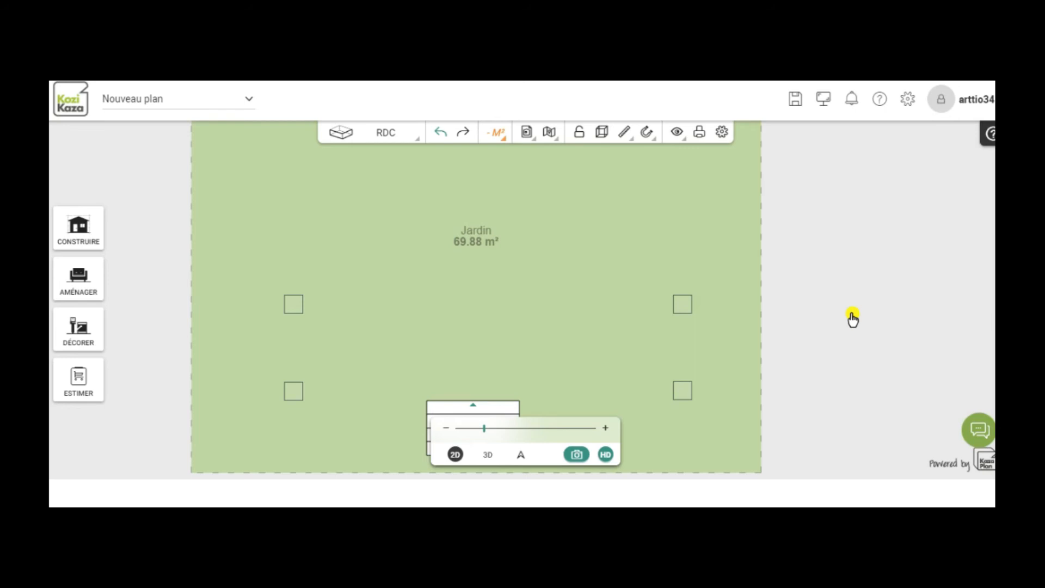
left_click(521, 455)
left_click(486, 456)
left_click_drag(818, 386, 712, 401)
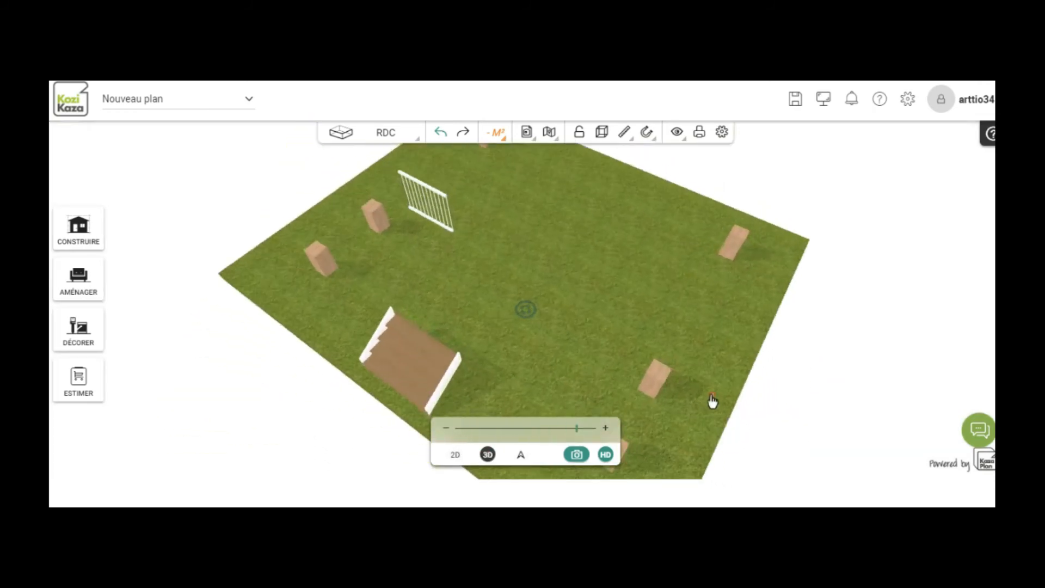
left_click_drag(438, 201, 555, 256)
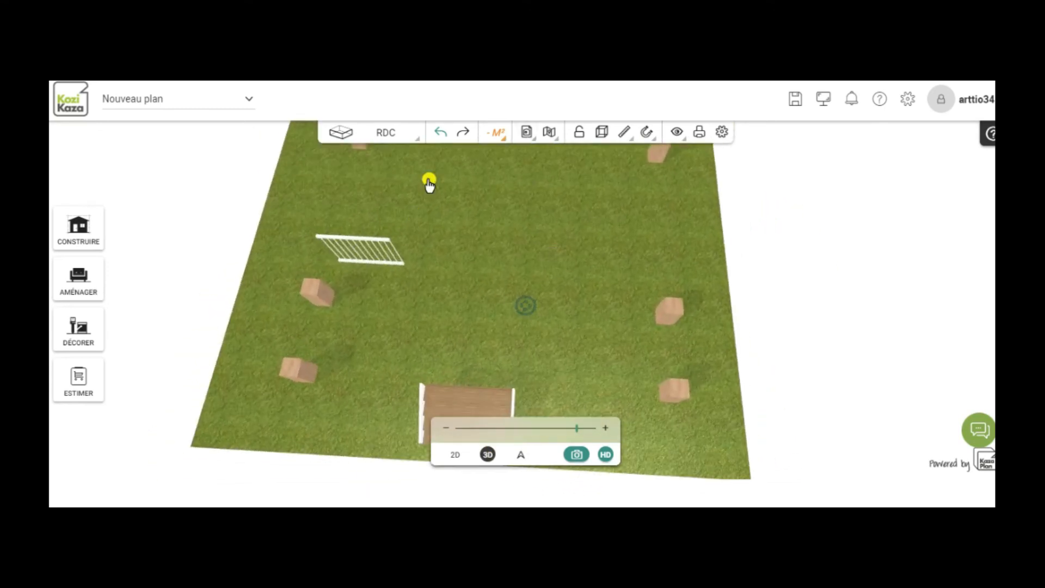
Step: Switch to the 1er étage, inspect its front extension in 3D and return to the 2D plan
left_click(404, 139)
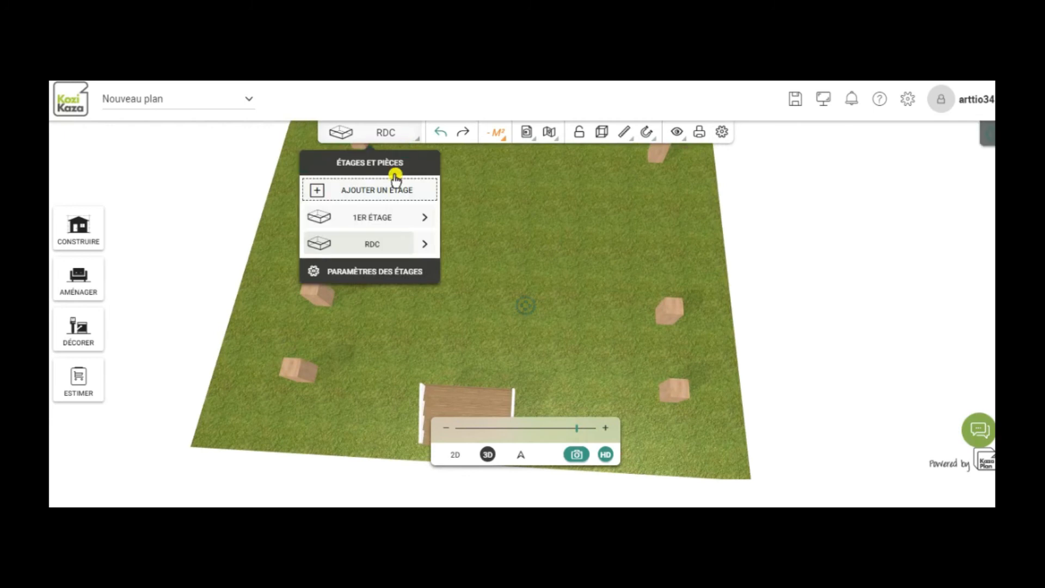
left_click(384, 220)
mouse_move(795, 396)
left_mouse_down()
mouse_move(800, 333)
mouse_move(741, 277)
mouse_move(697, 324)
mouse_move(854, 359)
mouse_move(849, 374)
mouse_move(784, 405)
left_mouse_up()
left_click(351, 310)
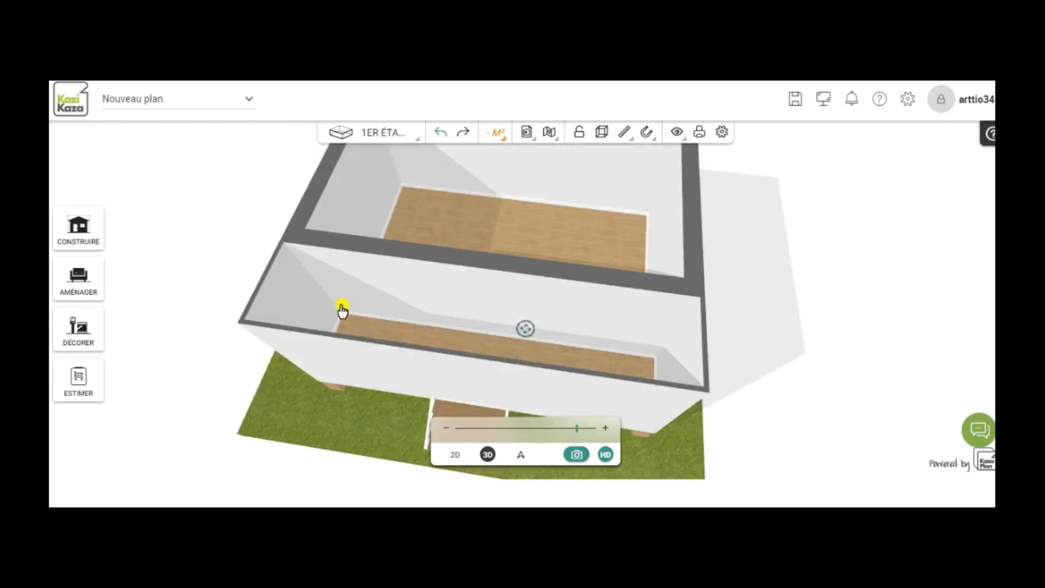
left_click(454, 454)
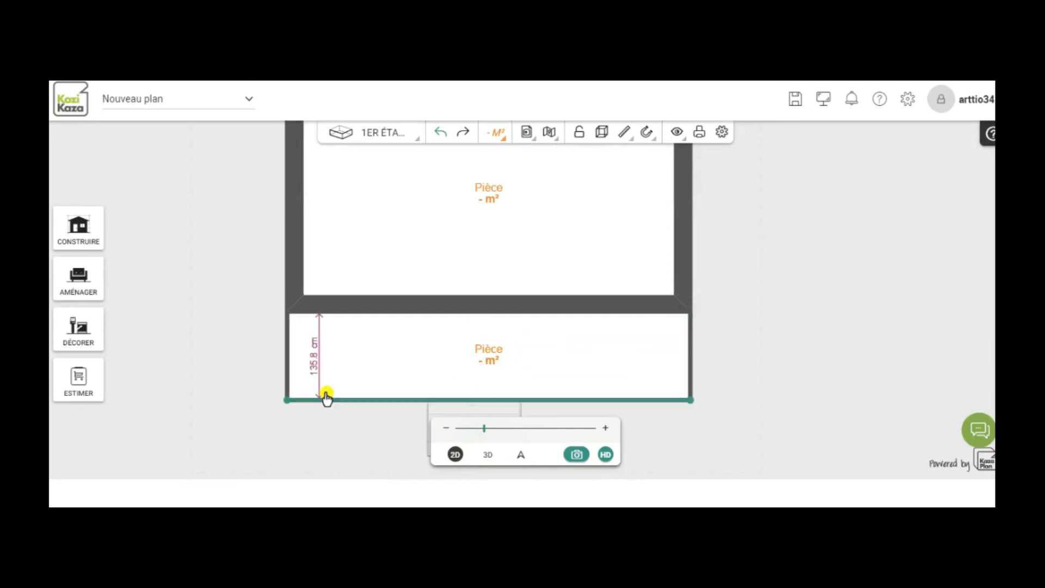
left_click_drag(809, 429, 794, 373)
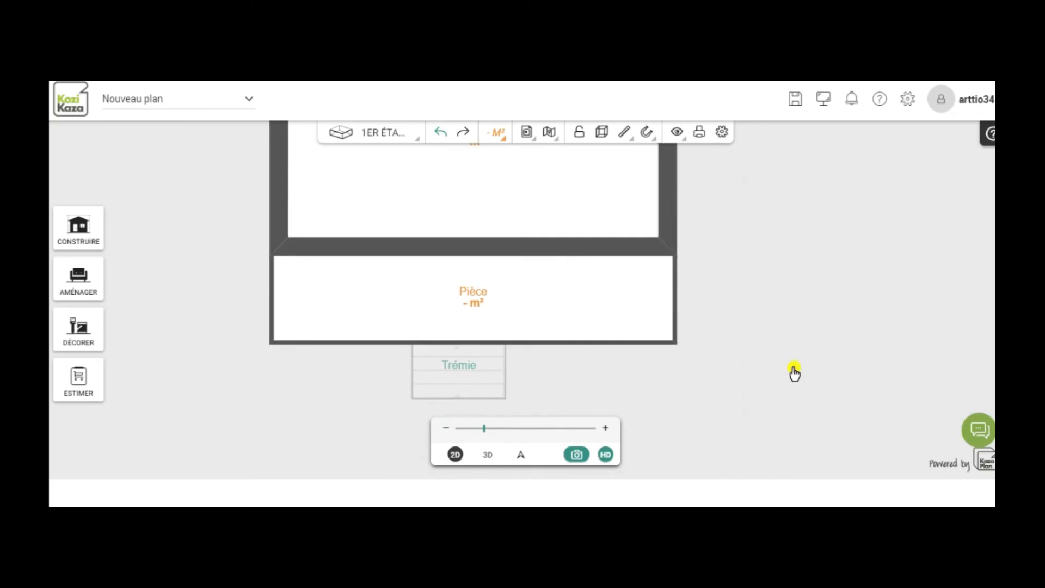
Step: Set the front extension's left partition to 3 cm thick and 3 cm high, with the up-to-ceiling option (jusqu'au plafond) disabled
left_click(271, 284)
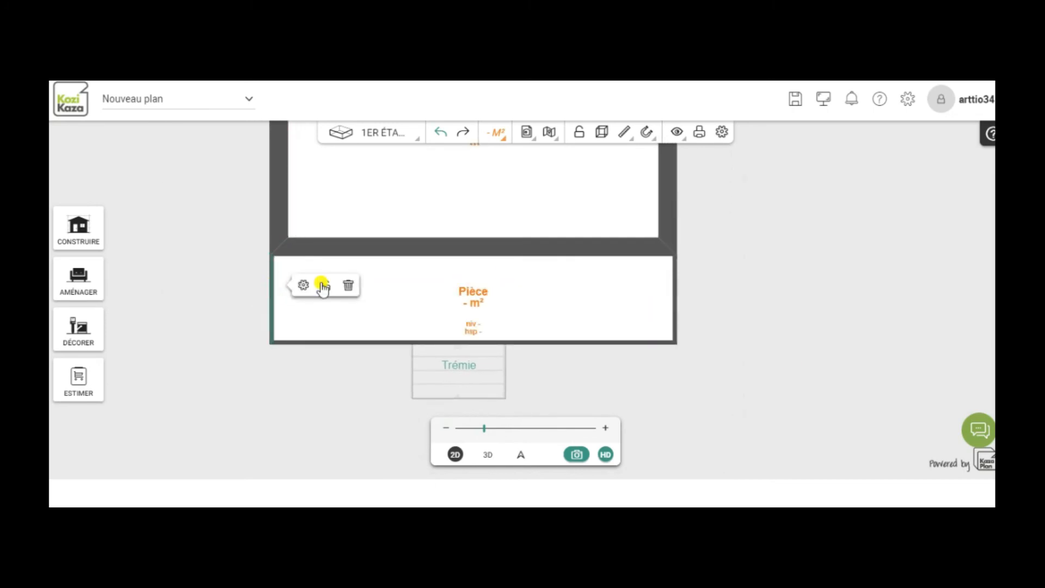
left_click(303, 285)
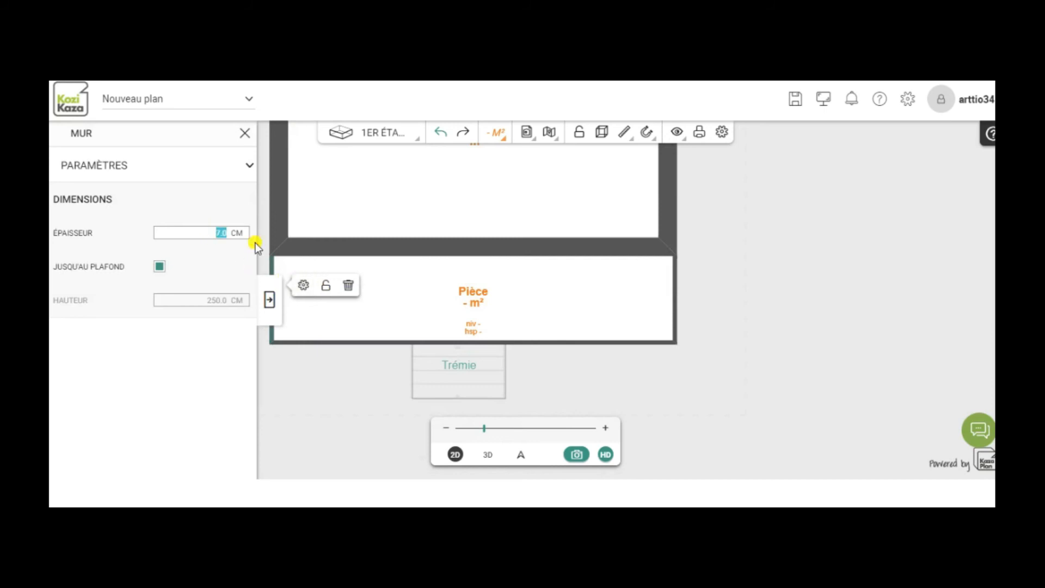
type("3")
left_click(159, 266)
left_click(195, 301)
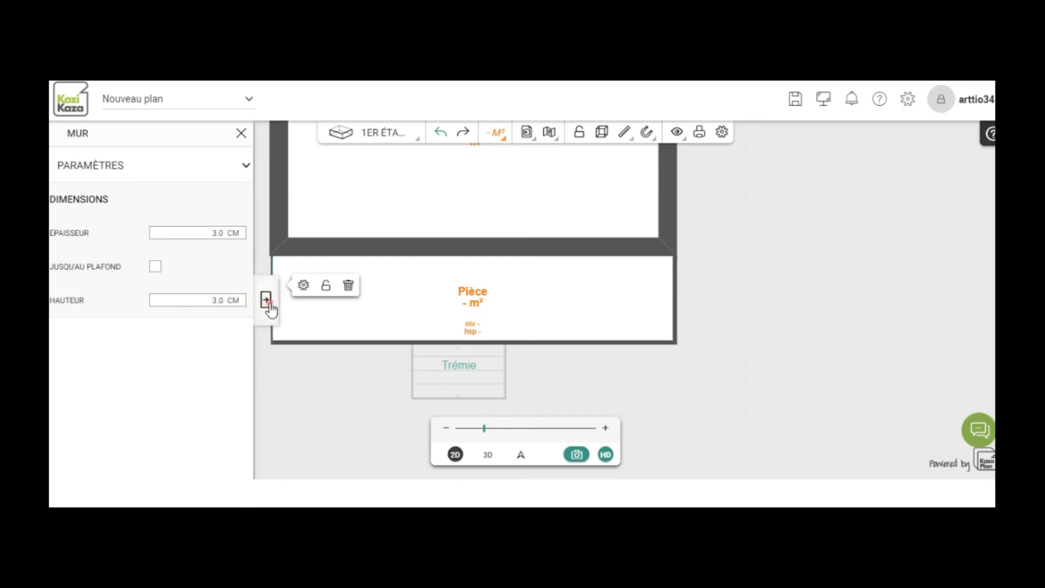
left_click(269, 299)
Step: Give the extension's long front partition a 3 cm thickness and a 3 cm height, disabling jusqu'au plafond
left_click(359, 341)
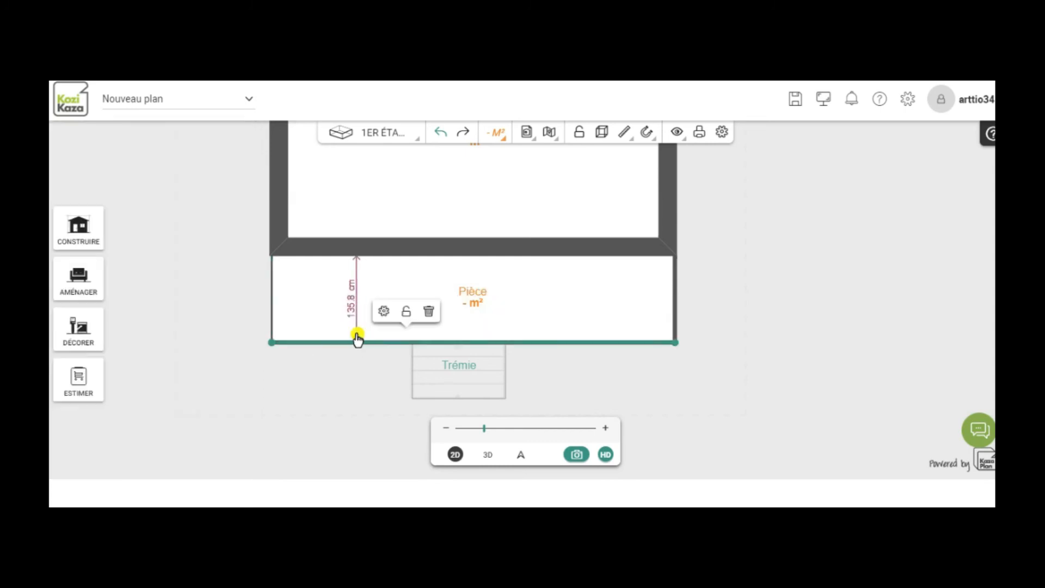
left_click(383, 311)
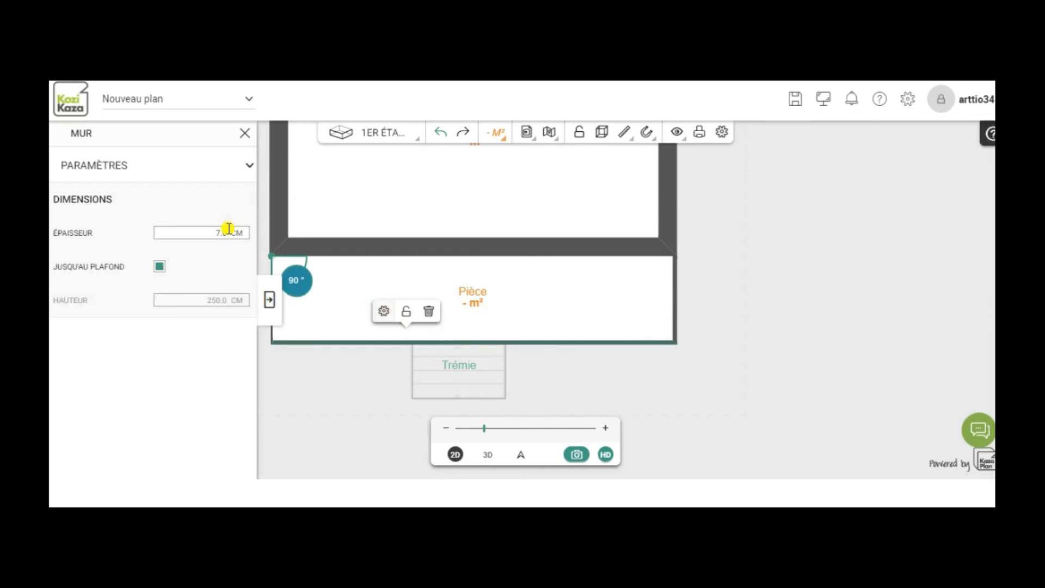
type("3")
left_click(160, 268)
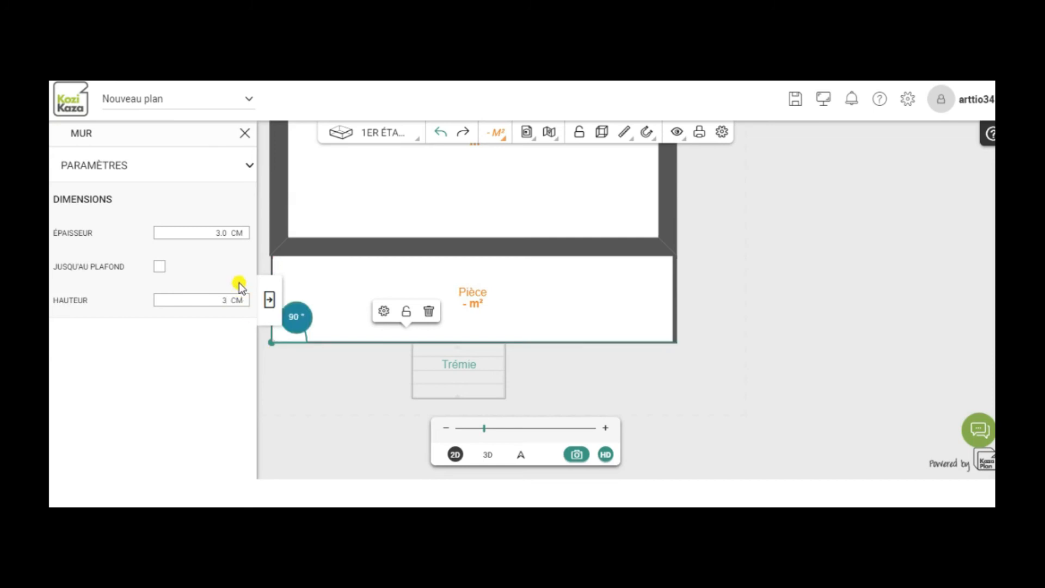
left_click(270, 304)
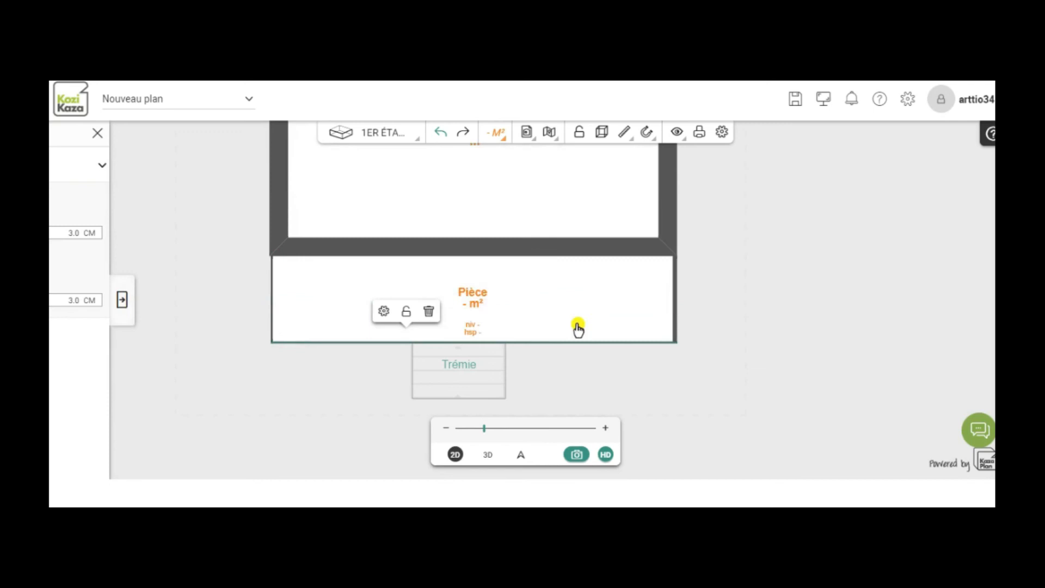
Step: Make the extension's right partition 3 cm thick and 3 cm high without jusqu'au plafond, and check the resulting terrace in 3D
left_click(674, 305)
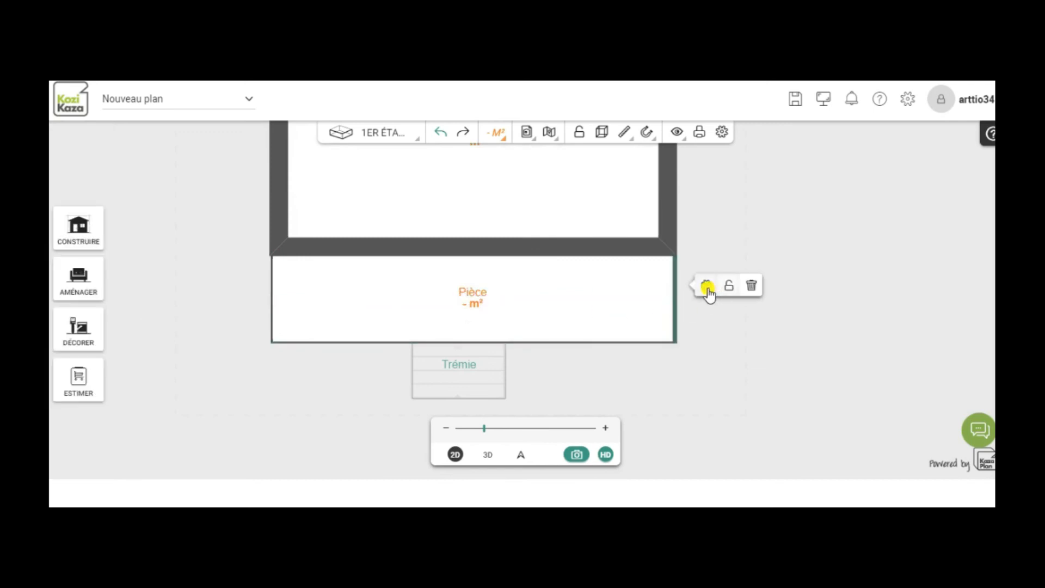
left_click(706, 287)
left_click(215, 231)
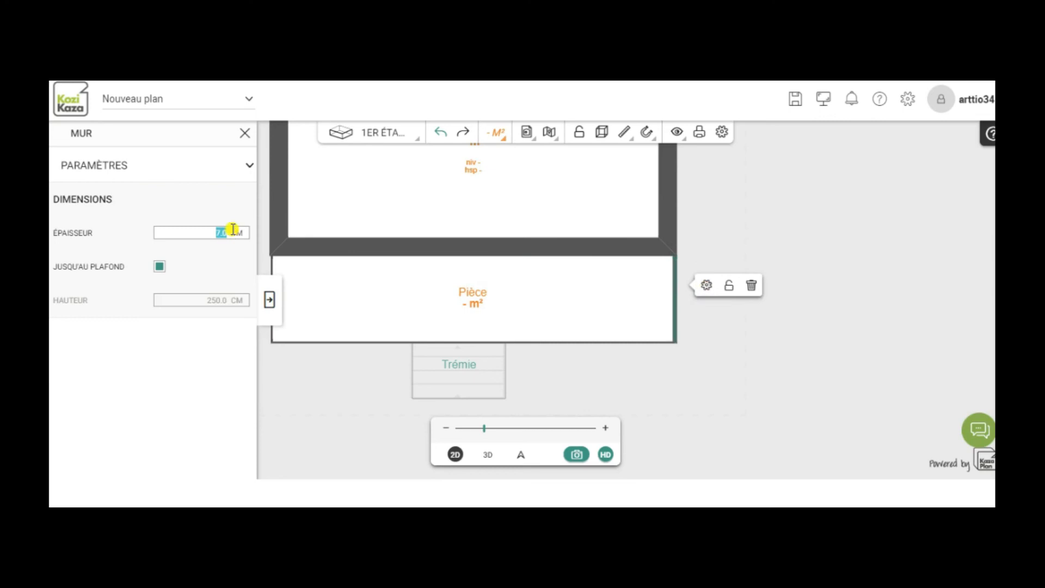
left_click(158, 267)
left_click(206, 300)
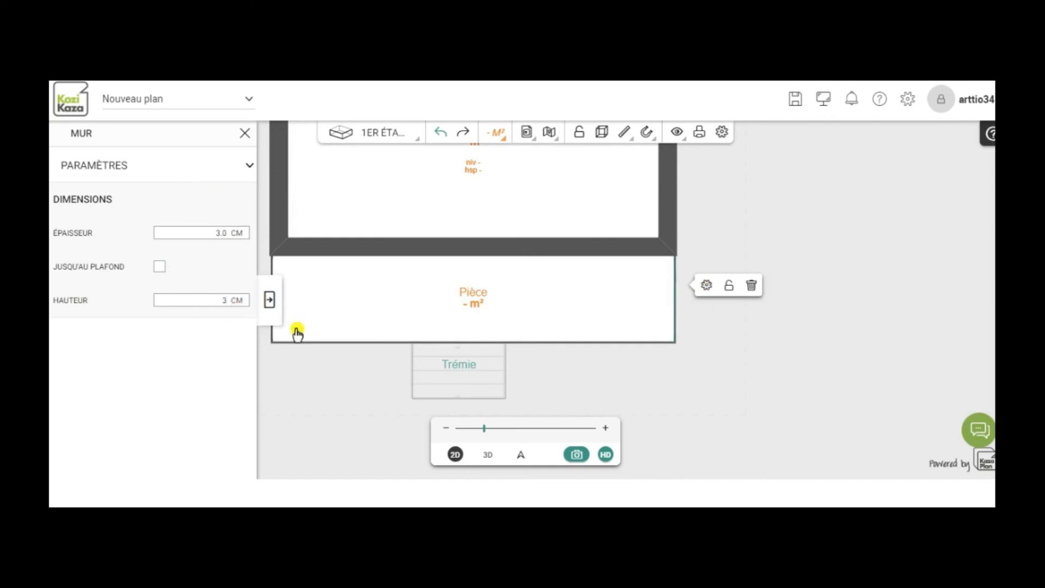
left_click(317, 387)
left_click(487, 455)
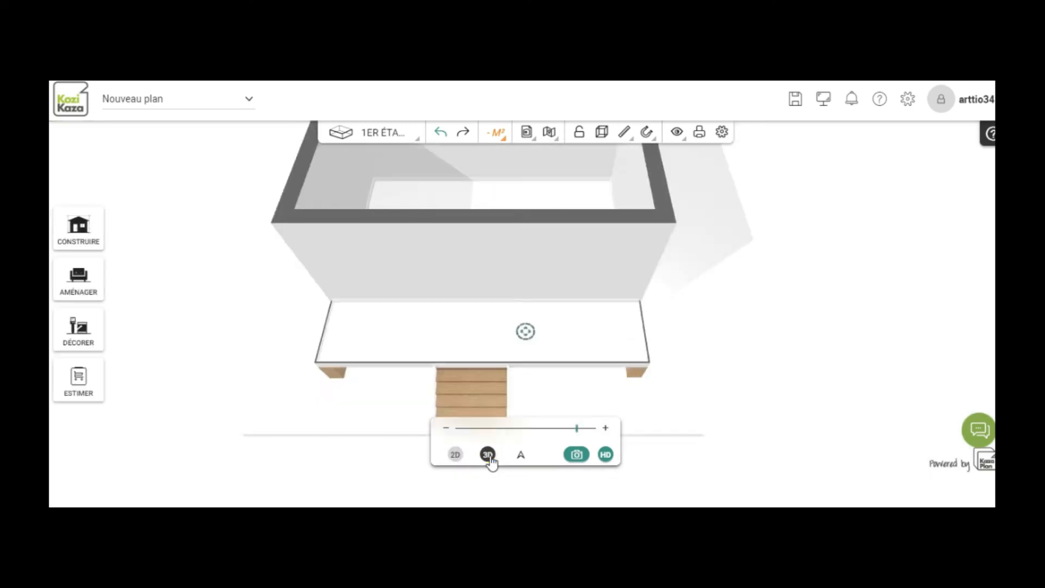
left_click_drag(284, 392, 309, 390)
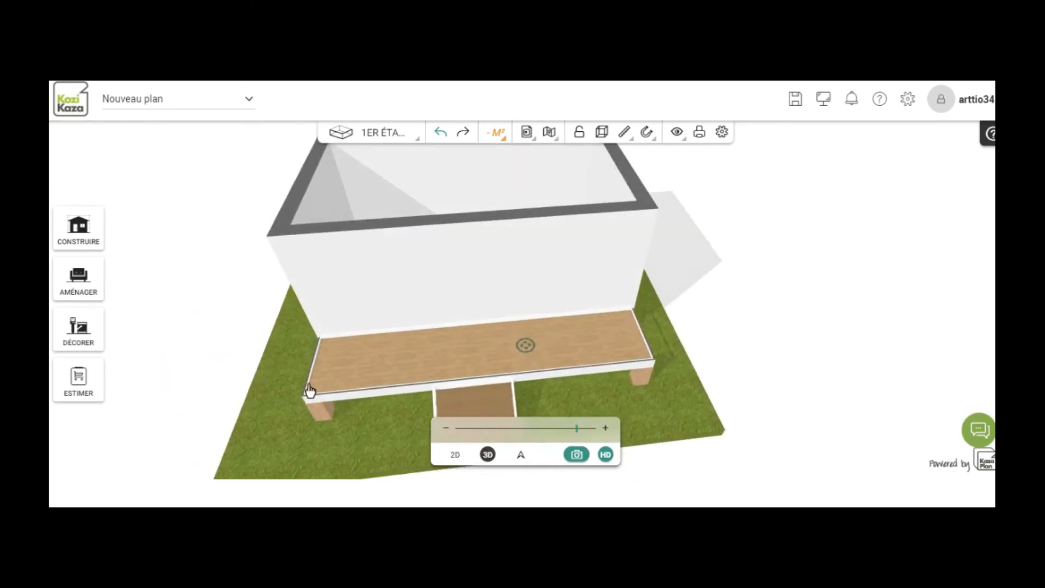
Step: In the 2D plan, draw an open three-sided trémie outline inside the front terrace, following its left, front and right edges
left_click(455, 455)
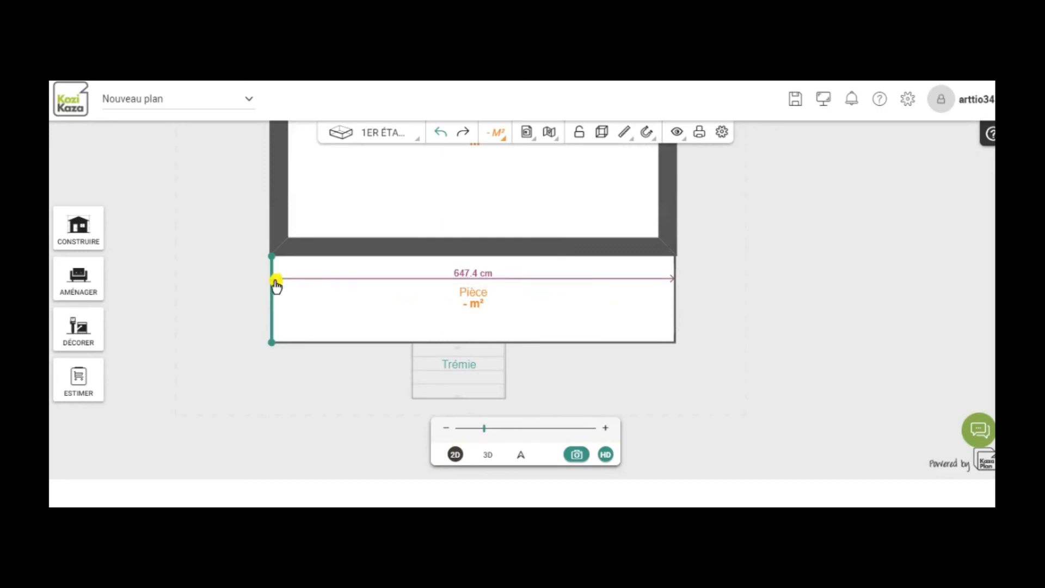
left_click_drag(187, 302, 235, 315)
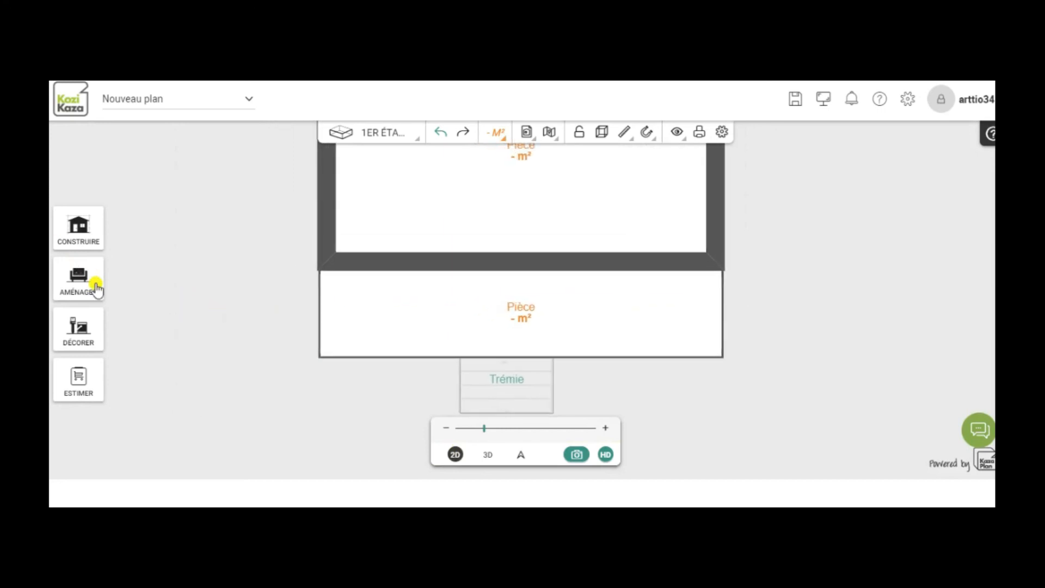
left_click_drag(173, 299, 154, 283)
left_click(84, 237)
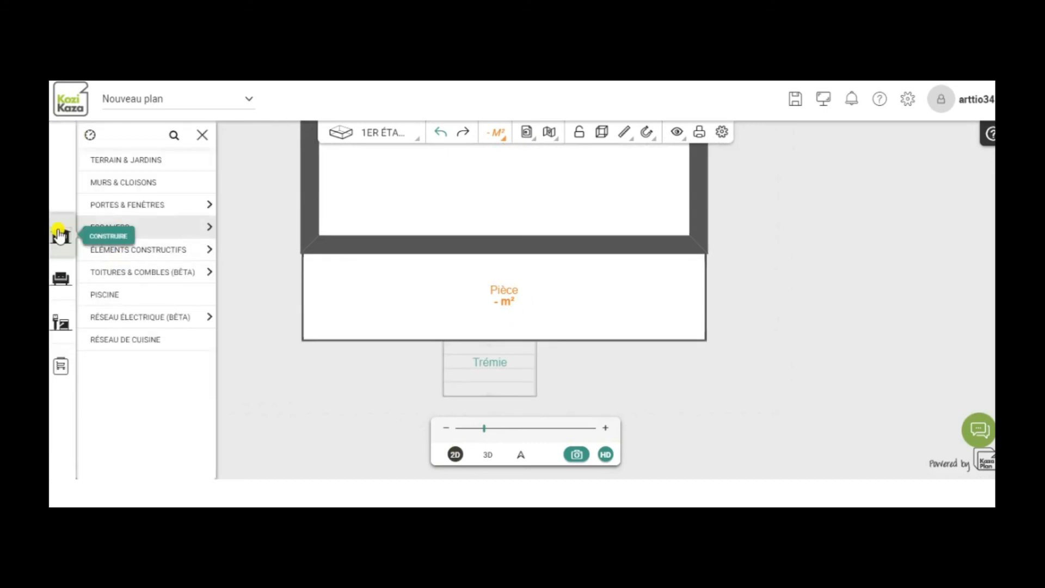
left_click(143, 232)
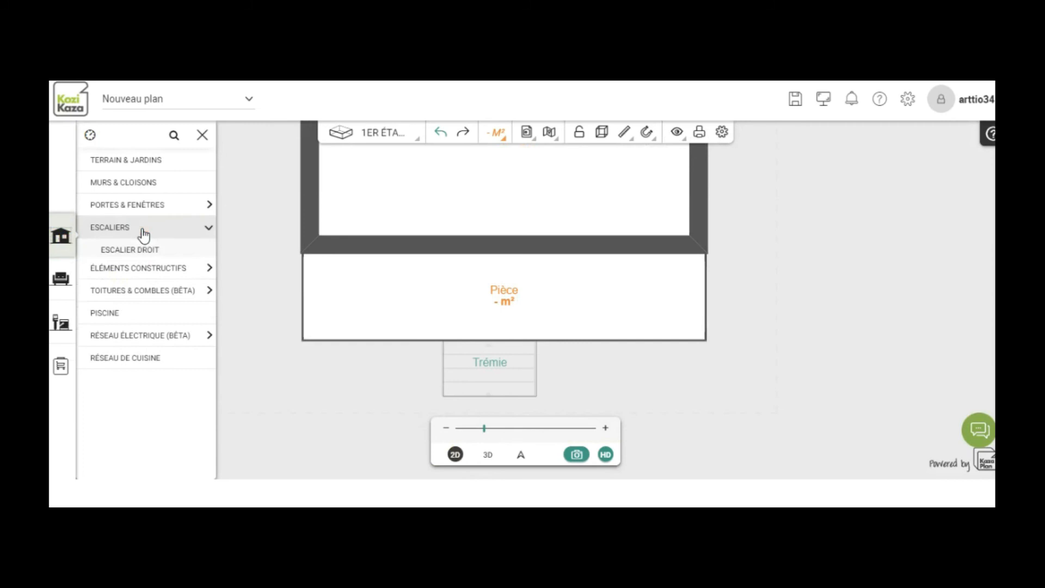
left_click(137, 253)
left_click(224, 381)
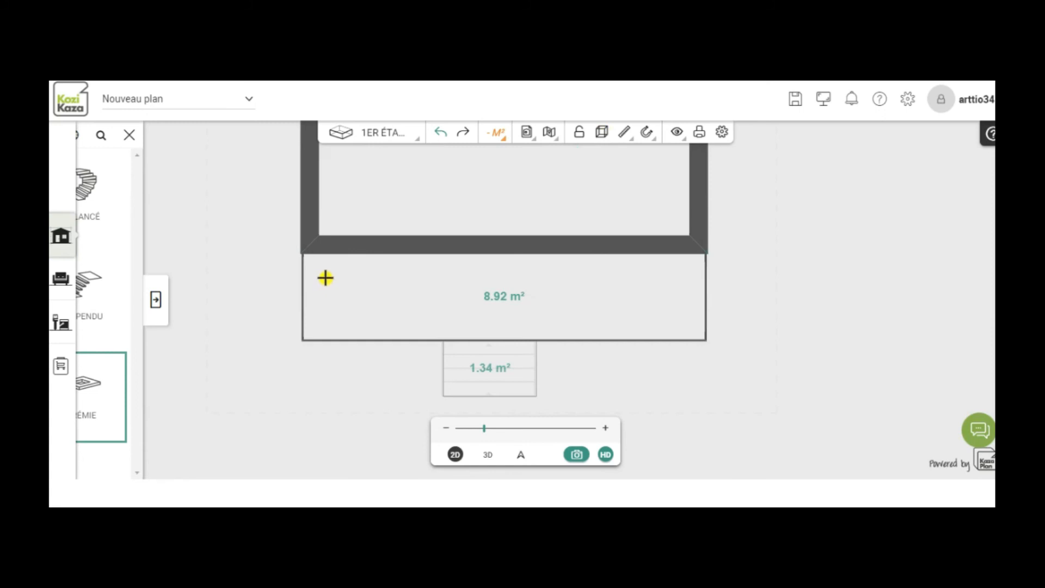
left_click(325, 311)
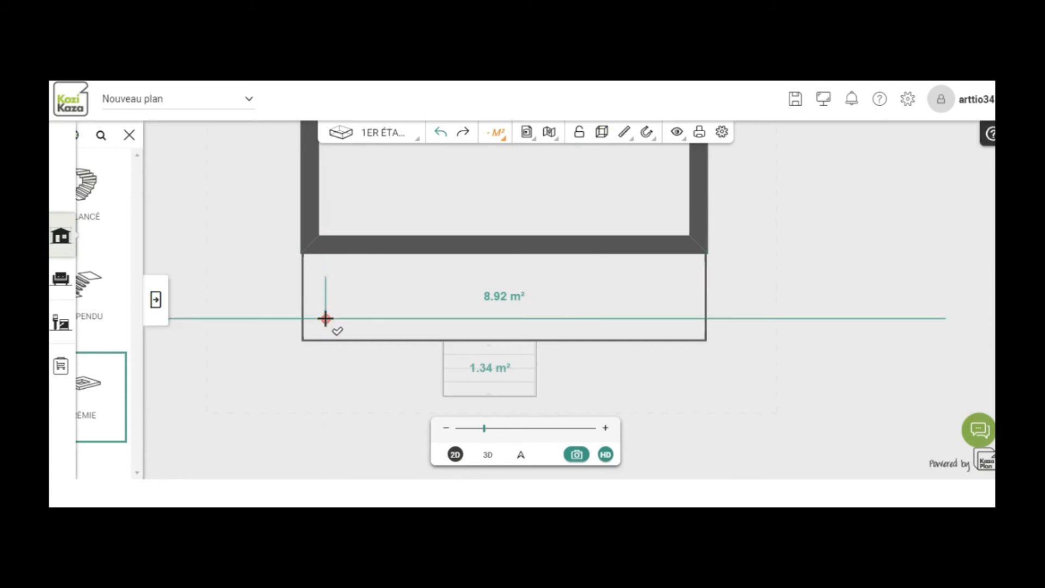
left_click(668, 317)
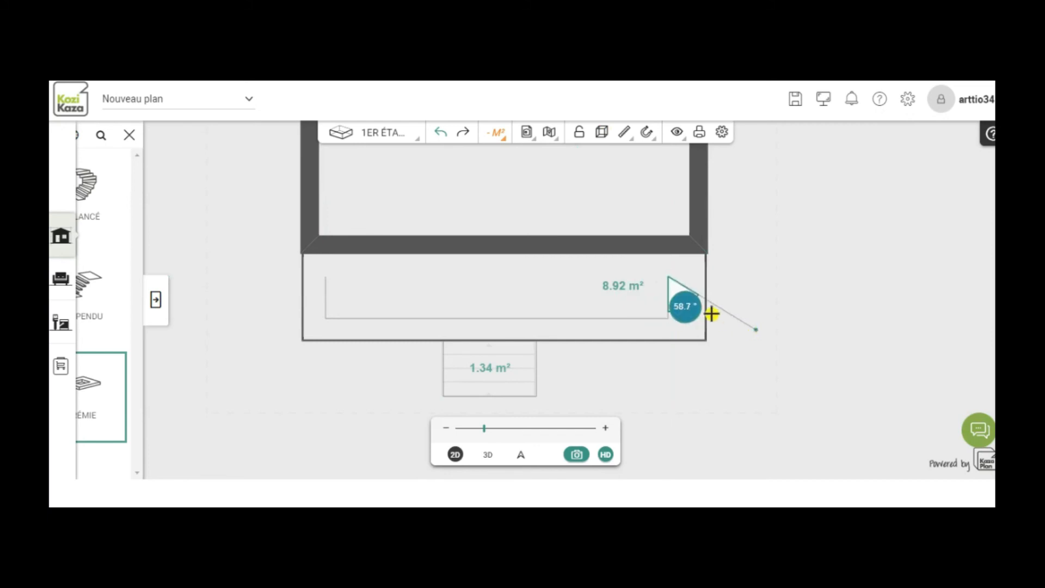
left_click(665, 273)
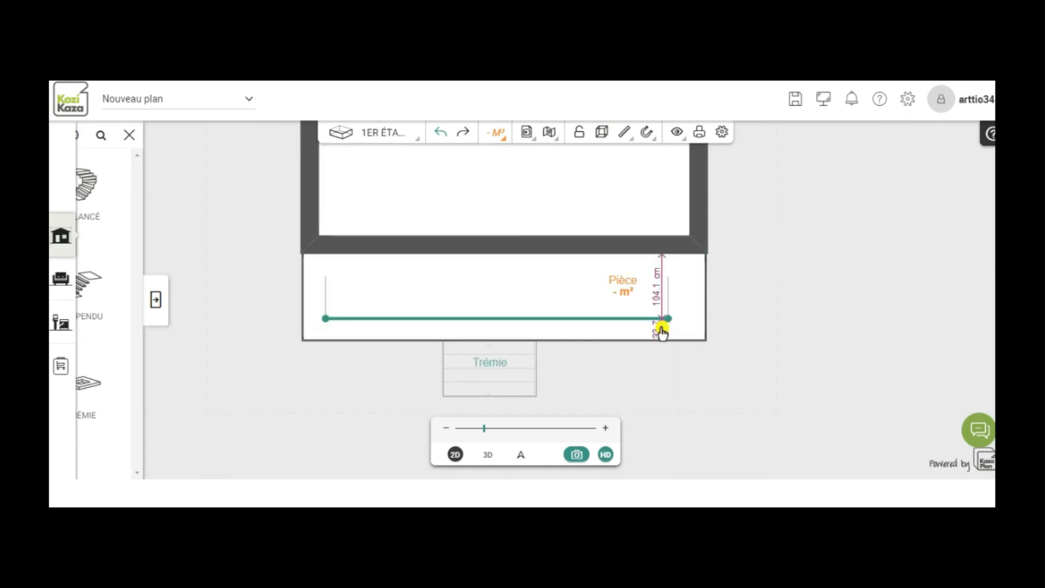
Step: Move the outline's left, front and right lines outward so they run just inside the terrace partitions
left_click_drag(225, 386, 214, 381)
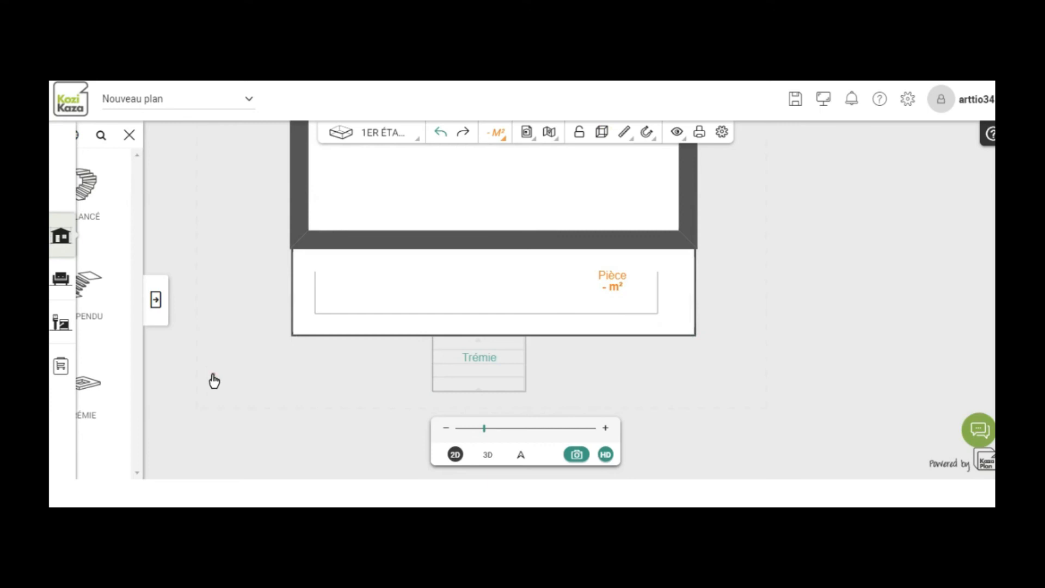
scroll(317, 389, "up", 3)
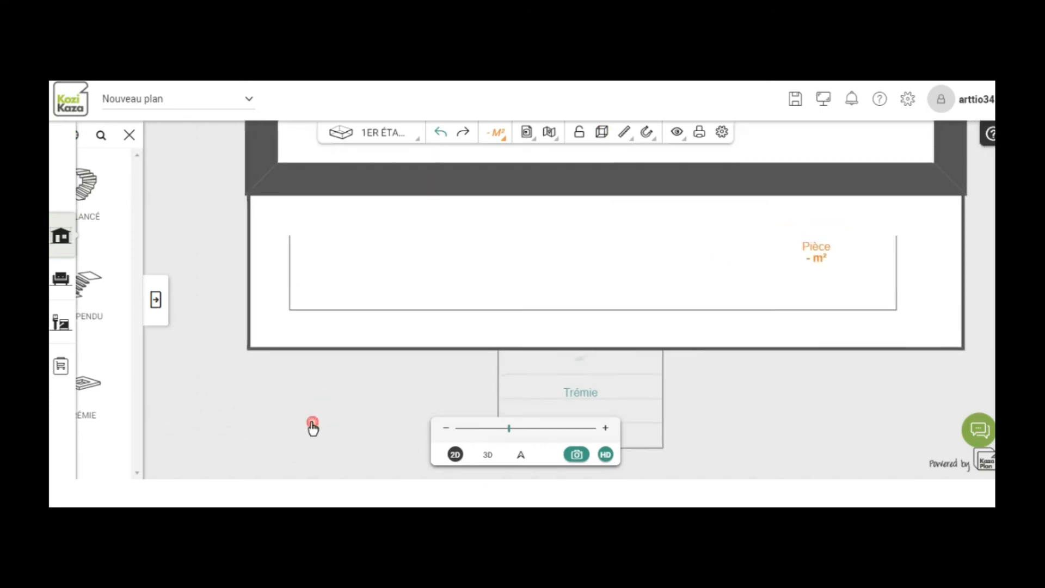
left_click(291, 291)
left_click_drag(292, 292, 264, 297)
left_click(494, 311)
left_click_drag(494, 312, 504, 352)
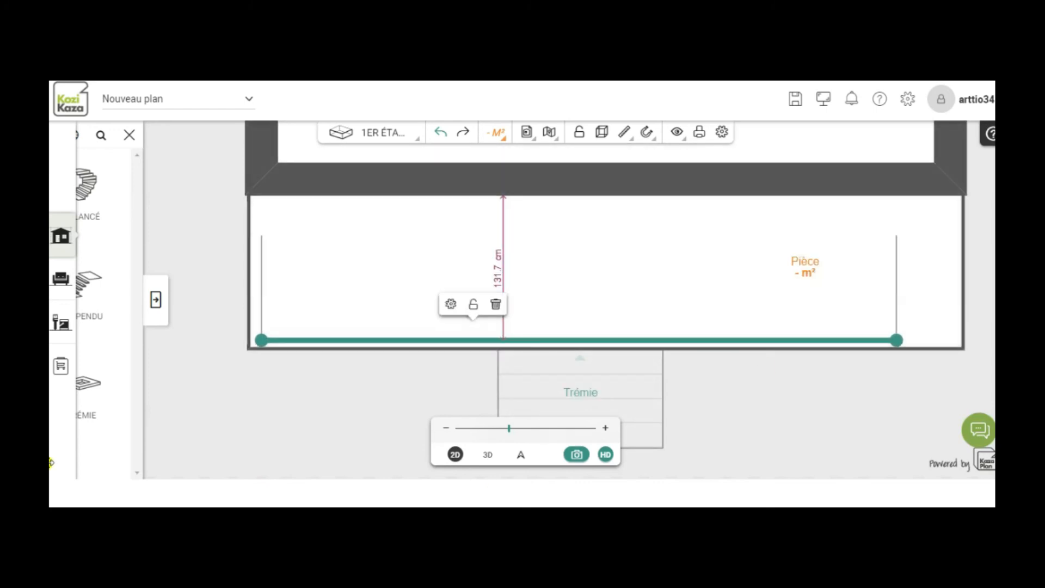
left_click(893, 293)
left_click_drag(897, 296, 948, 299)
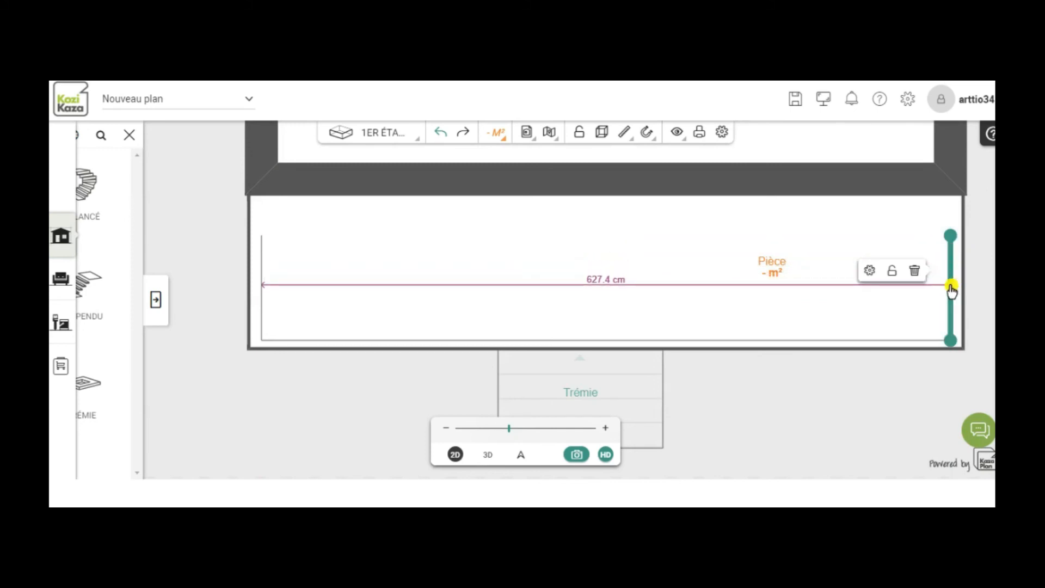
mouse_move(951, 292)
left_mouse_down()
mouse_move(964, 292)
mouse_move(956, 291)
left_mouse_up()
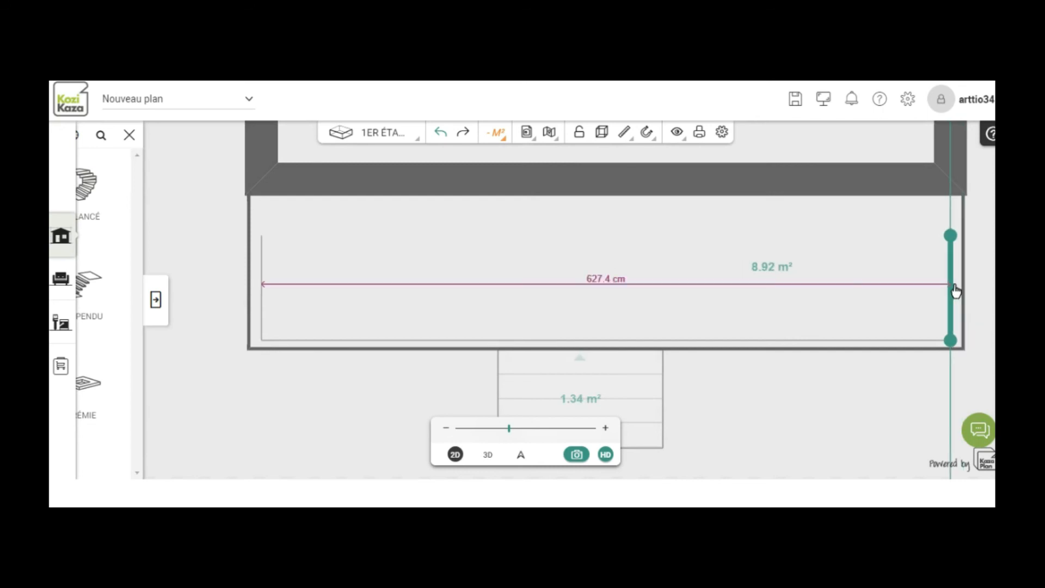
Step: Extend the outline's left line up to the house wall and shift it closer to the terrace's left partition
scroll(238, 239, "up", 4)
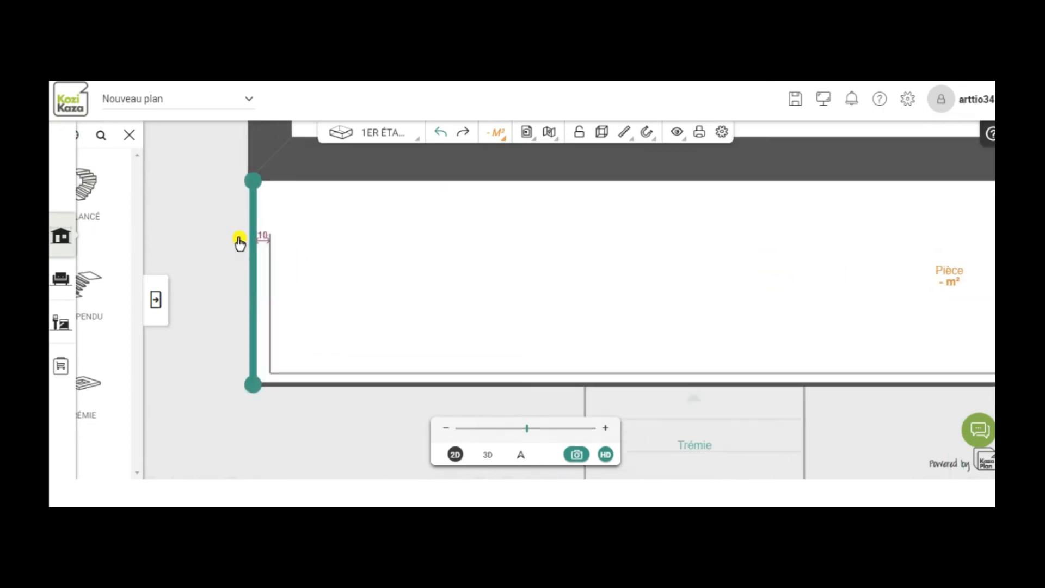
scroll(241, 235, "up", 2)
left_click_drag(295, 234, 293, 150)
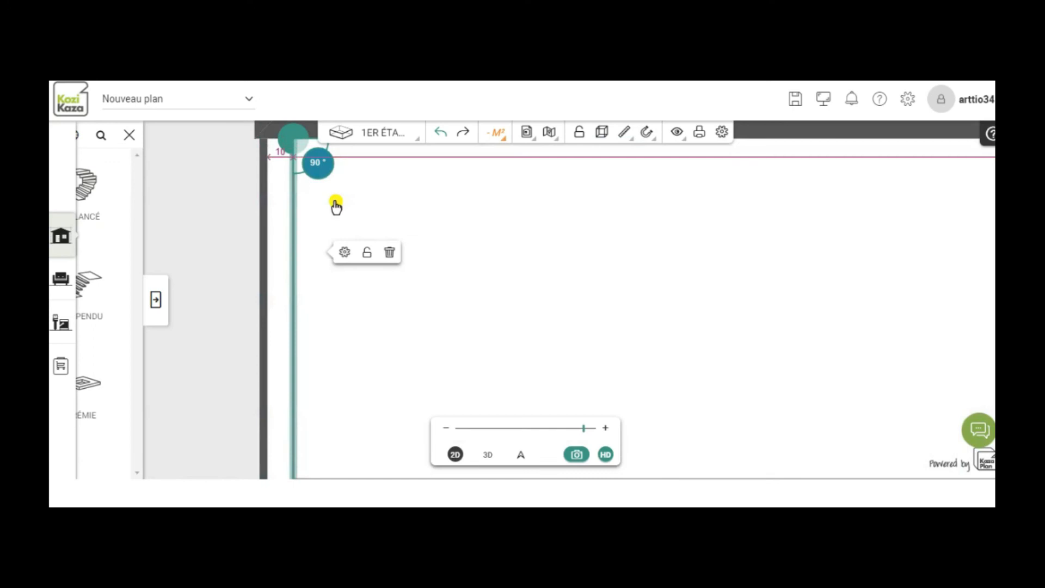
left_click(336, 202)
left_click_drag(290, 225, 275, 228)
left_click(277, 143)
left_click_drag(279, 143, 204, 218)
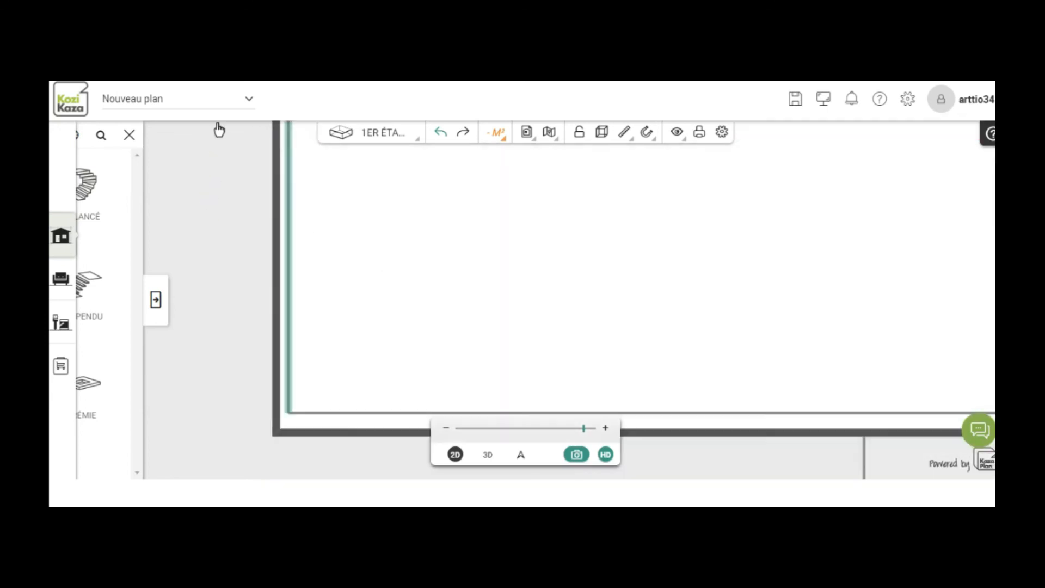
Step: Bring the outline's front line nearer the front partition and fine-tune the left line beside its partition
left_click(419, 381)
left_click_drag(421, 390, 418, 398)
left_click_drag(297, 278, 294, 278)
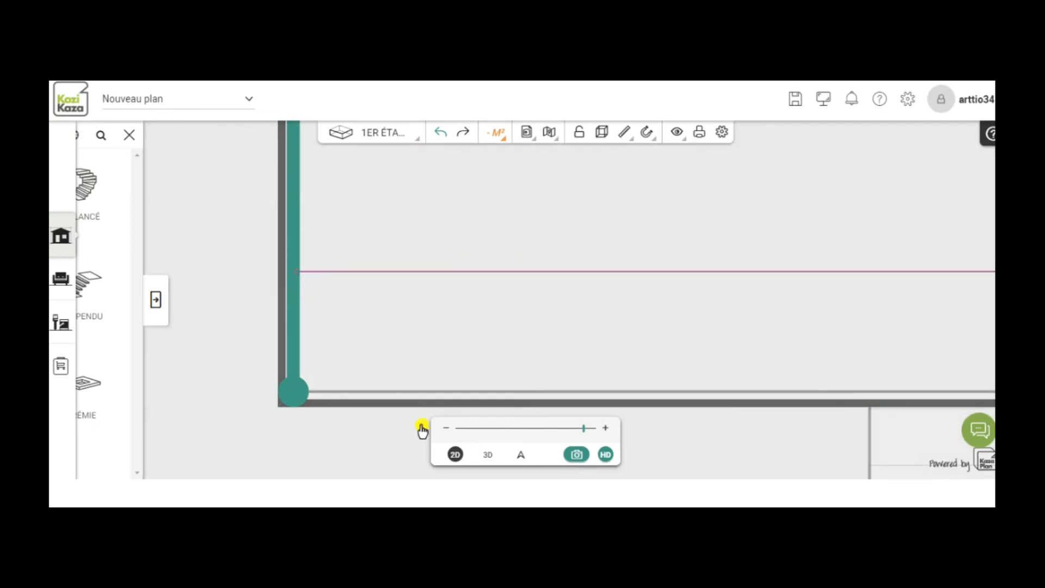
left_click_drag(421, 430, 435, 431)
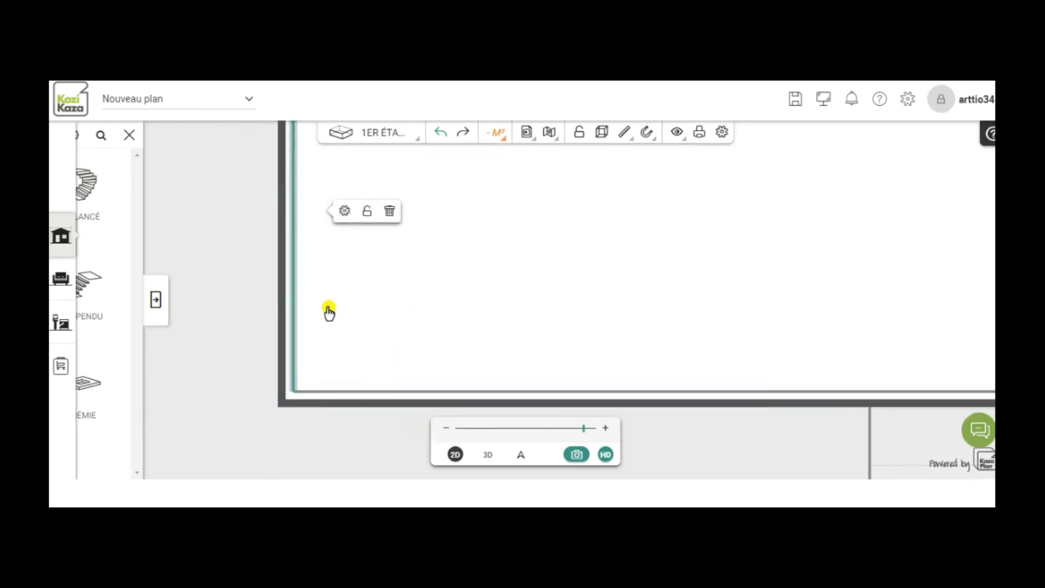
Step: Try to bring the outline's front line even closer to the terrace's front partition, and undo the change
left_click_drag(338, 389, 336, 393)
left_click_drag(323, 443, 279, 389)
left_click(317, 394)
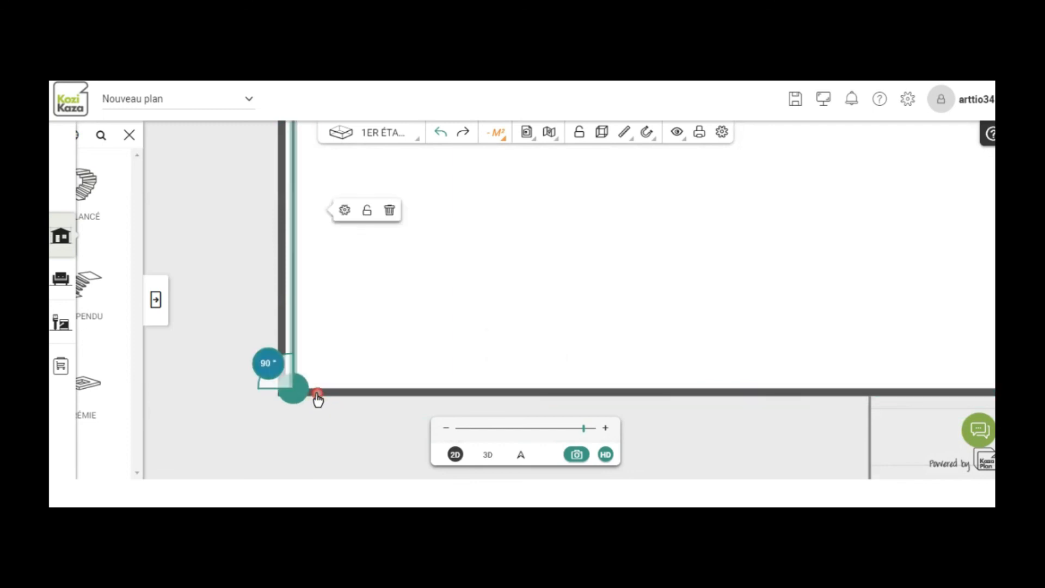
left_click(439, 134)
Step: Nudge the outline's front line slightly toward the terrace's front partition, keeping it separate from the partition
left_click(383, 391)
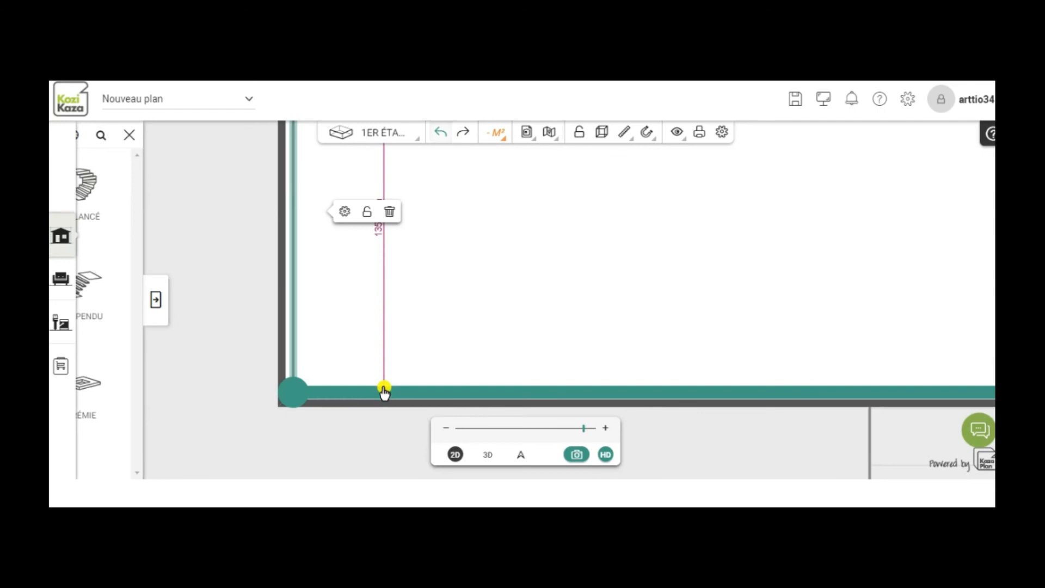
left_click_drag(385, 393, 385, 398)
scroll(522, 310, "down", 3)
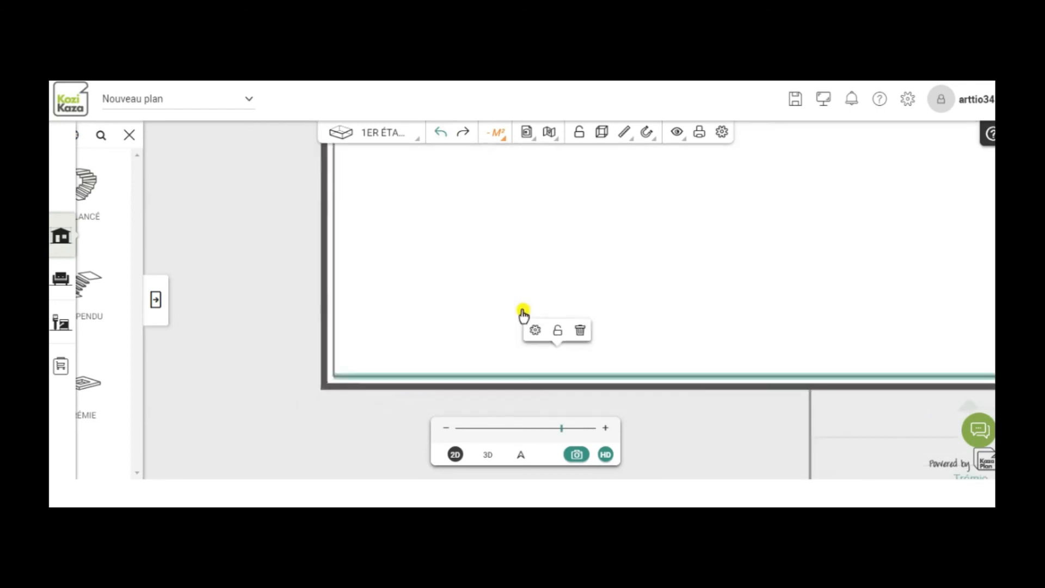
Step: Extend the outline's right line up to the house's front wall
left_click_drag(701, 442, 138, 408)
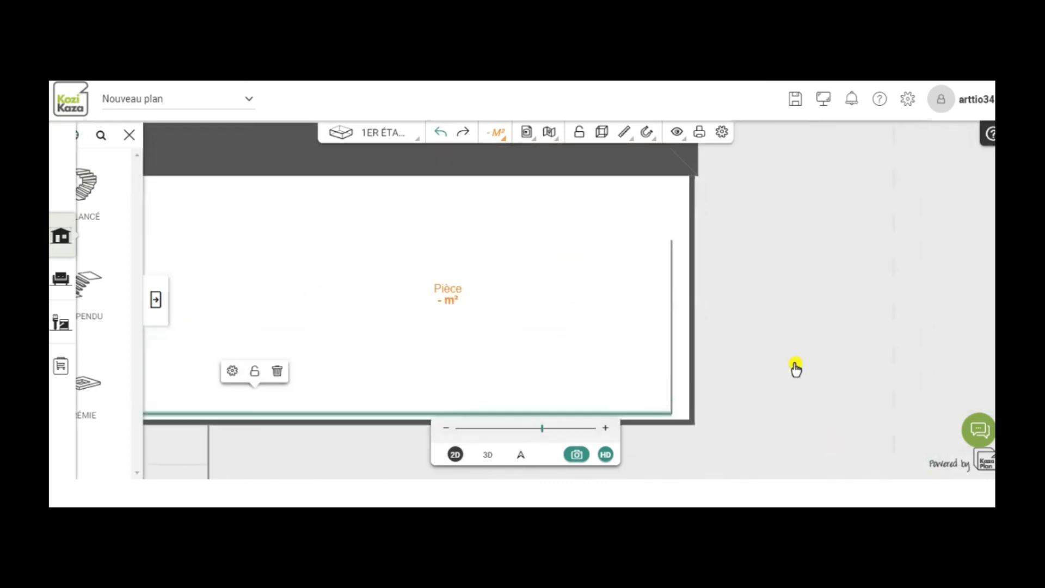
left_click(644, 332)
left_click(642, 332)
left_click_drag(641, 290, 644, 235)
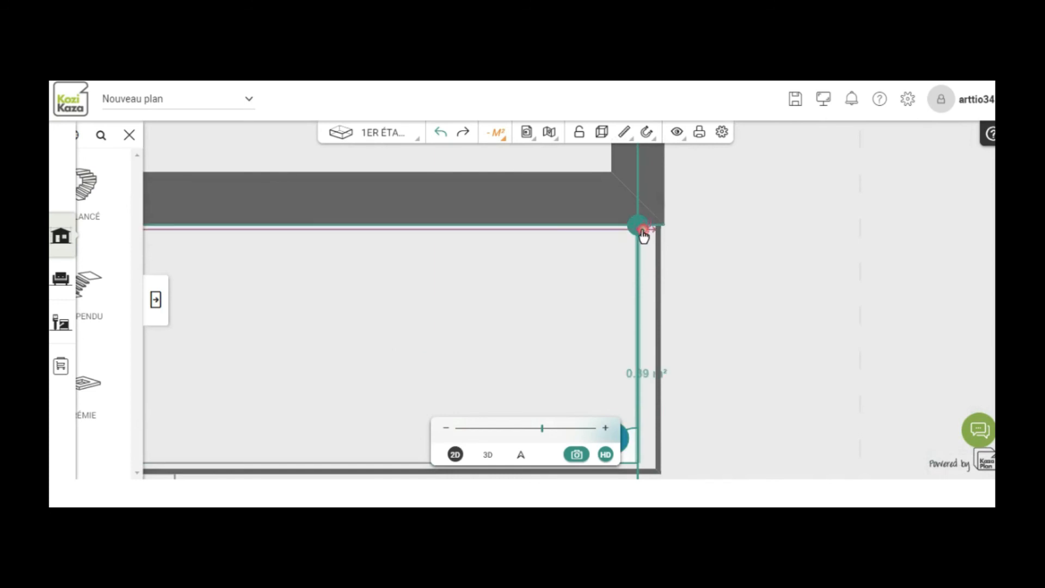
Step: Shift the outline's right line outward so it runs close beside the terrace's right partition
left_click(636, 340)
left_click_drag(639, 336, 648, 346)
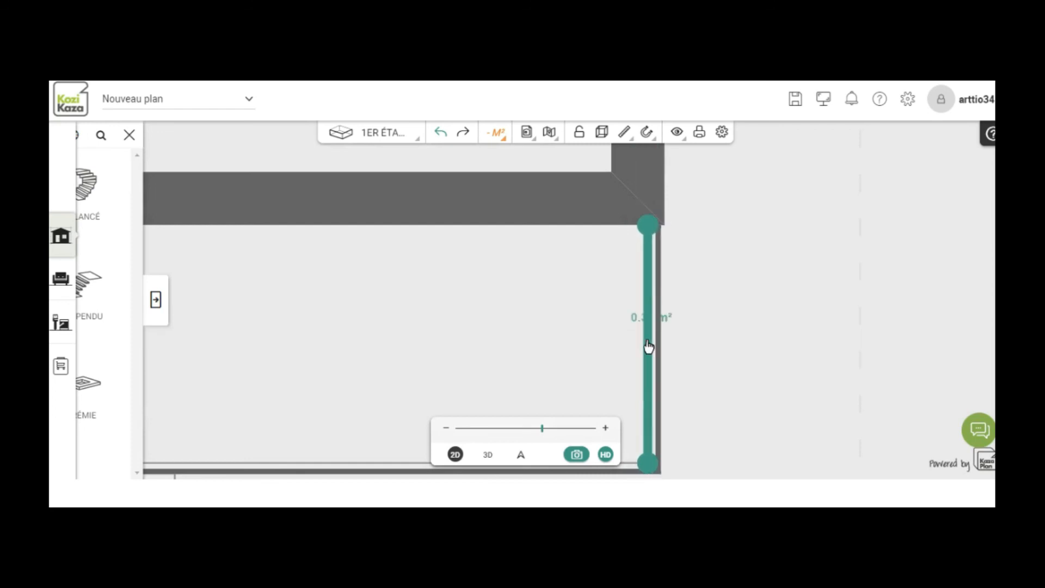
scroll(716, 365, "up", 1)
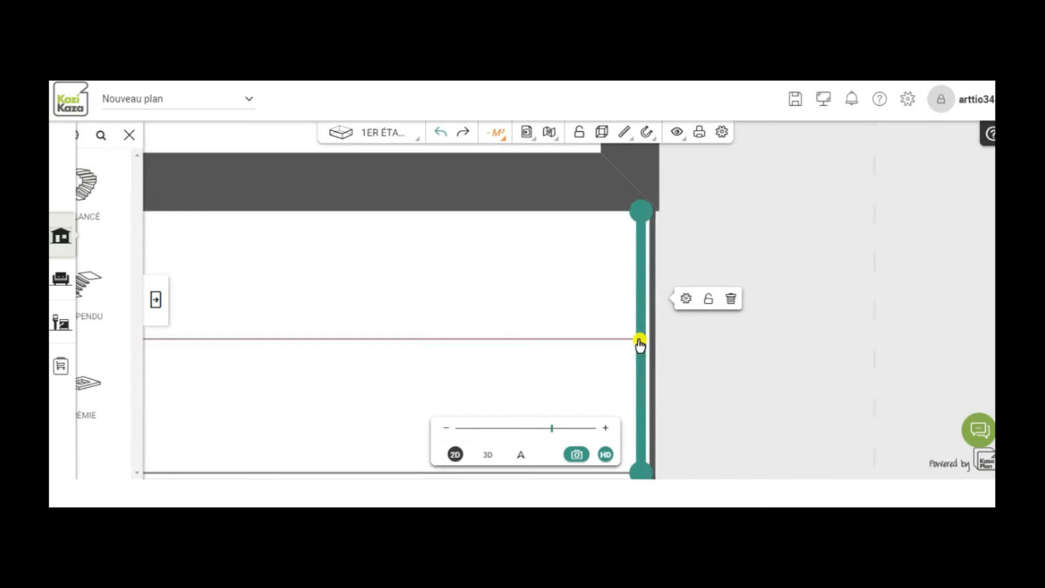
left_click_drag(640, 345, 643, 344)
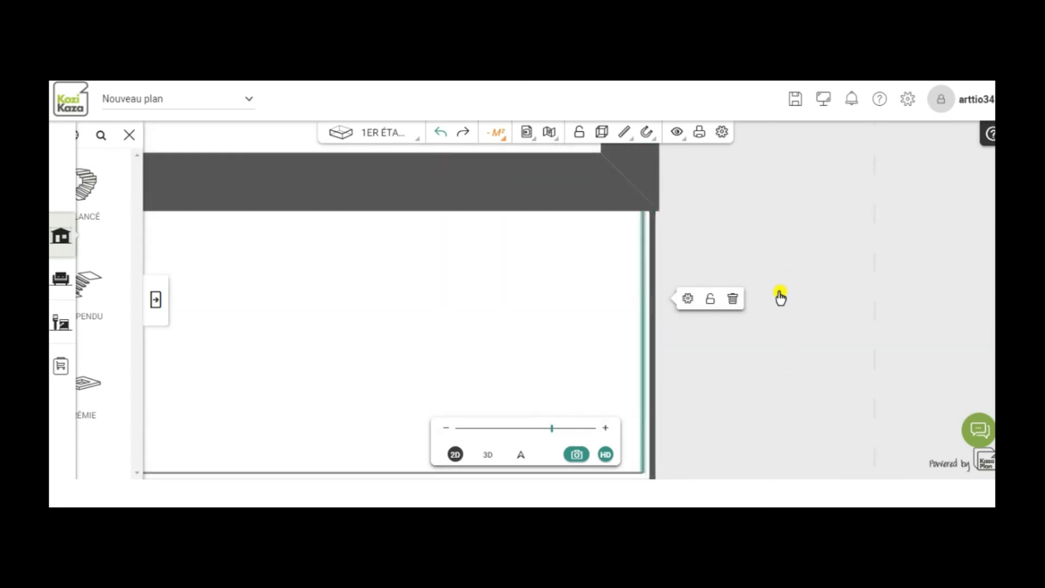
left_click_drag(784, 326, 830, 301)
left_click(690, 263)
left_click_drag(690, 263, 684, 263)
Step: Turn the outline's right line into a railing by enabling its Rambarde option
left_click(733, 268)
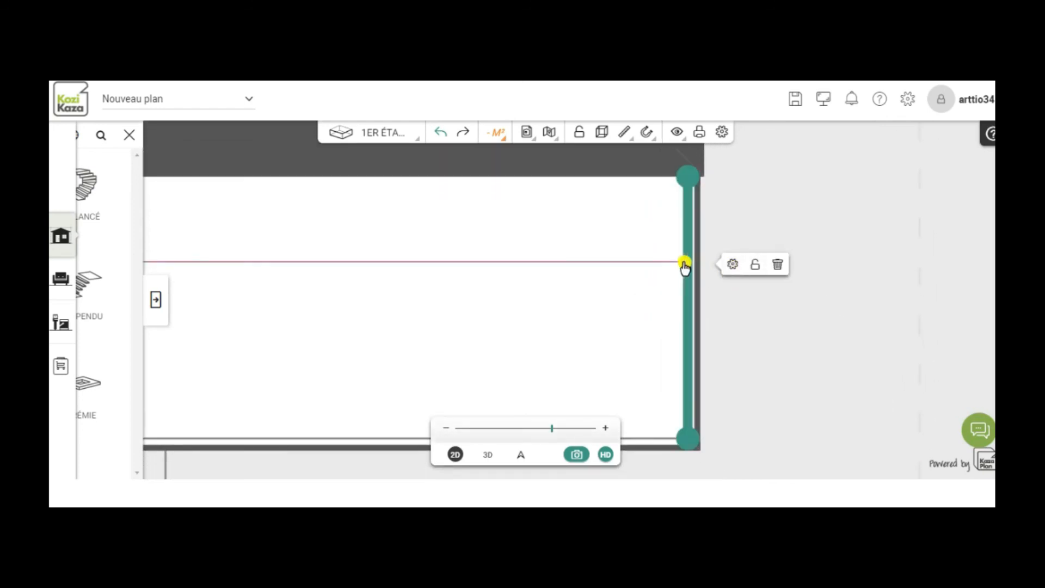
left_click(734, 265)
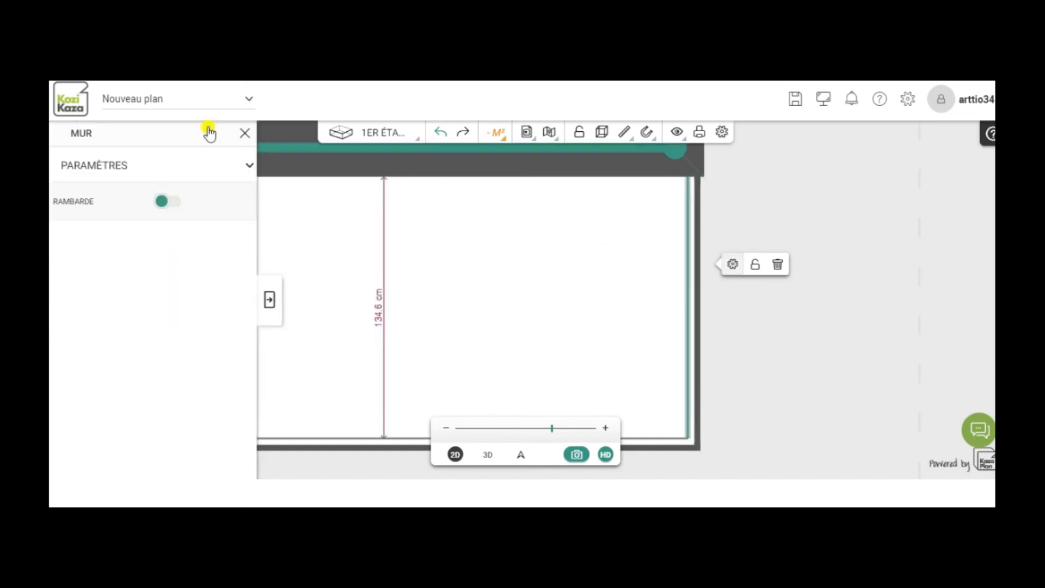
left_click(173, 203)
Step: Enable the Rambarde option on the outline's long front line
left_click(368, 437)
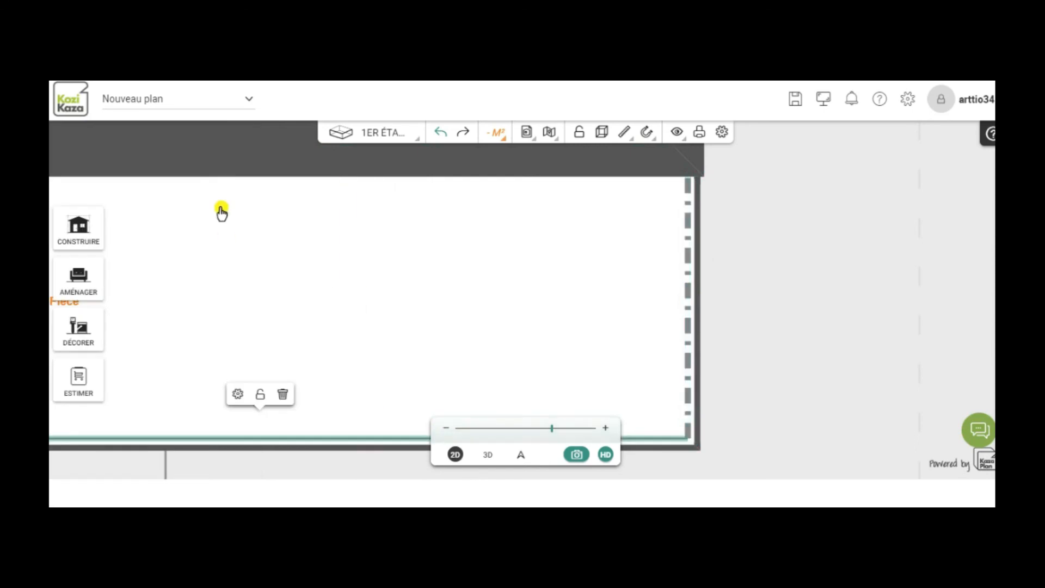
left_click(237, 394)
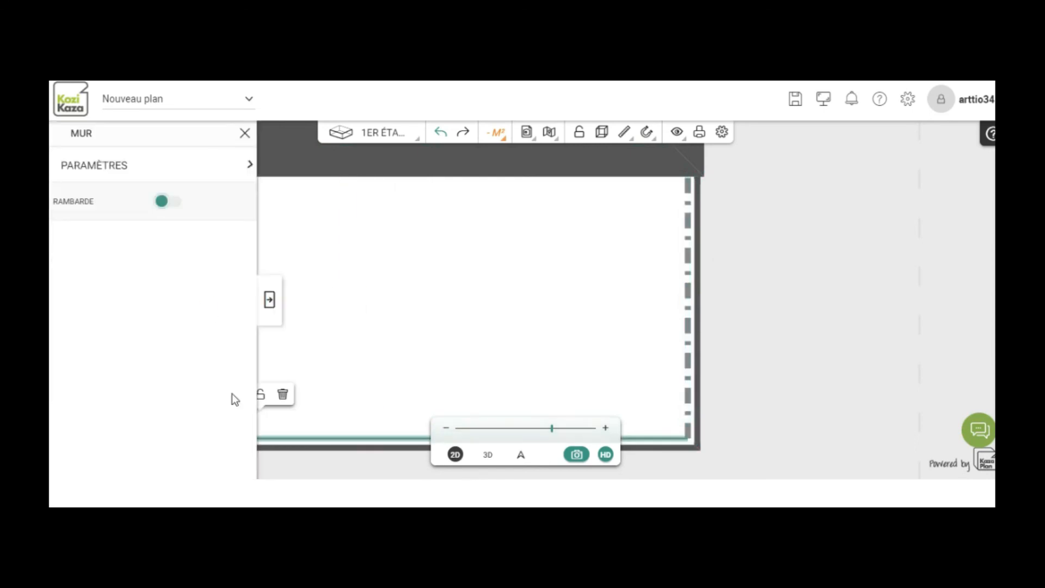
left_click(164, 208)
Step: Enable Rambarde on the outline's left line to complete the railing around the terrace's three open sides
left_click_drag(759, 329, 939, 256)
scroll(539, 287, "down", 3)
left_click_drag(501, 361, 854, 380)
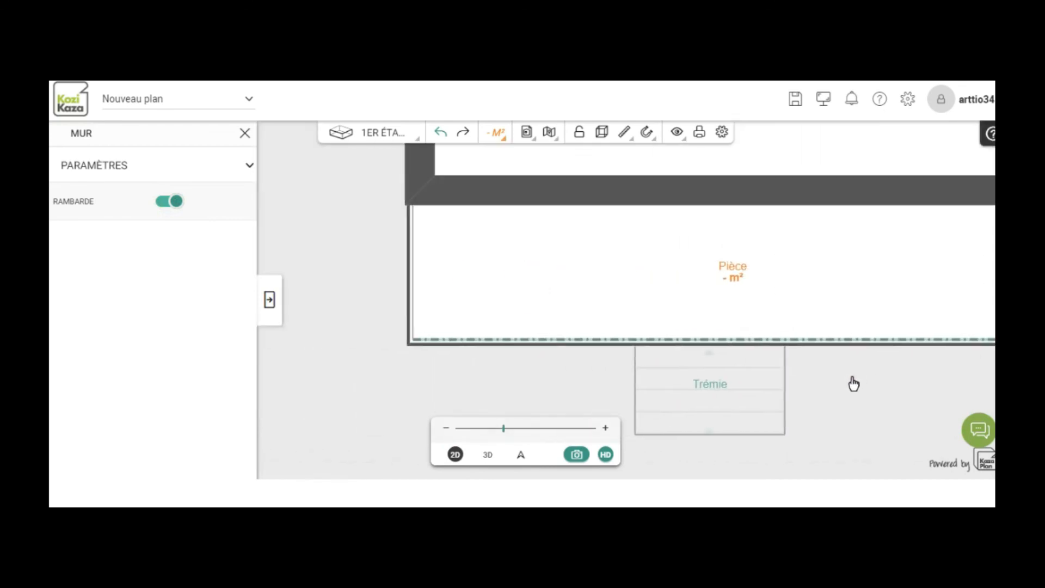
left_click(409, 281)
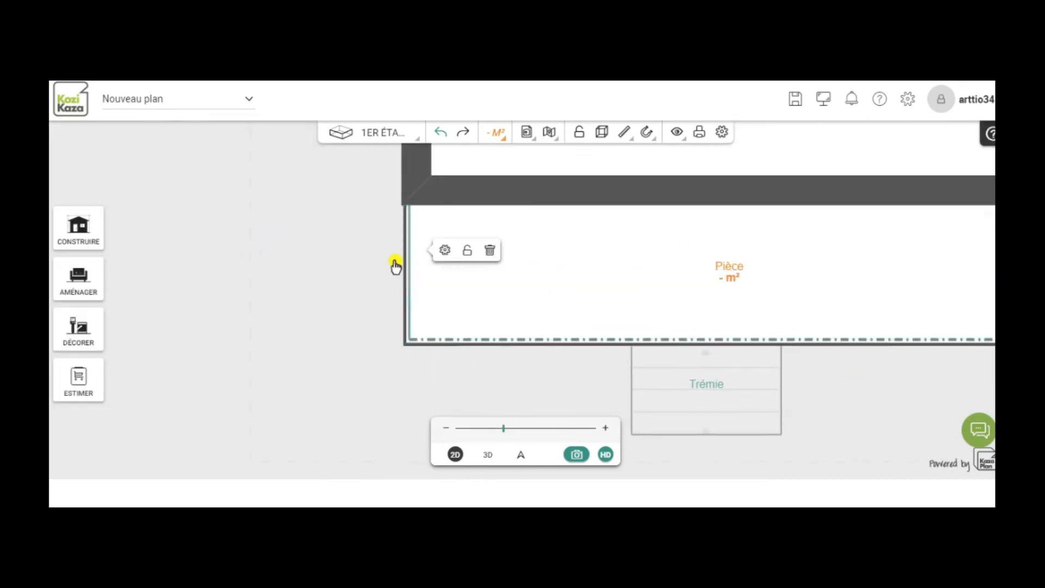
left_click(444, 249)
left_click(163, 205)
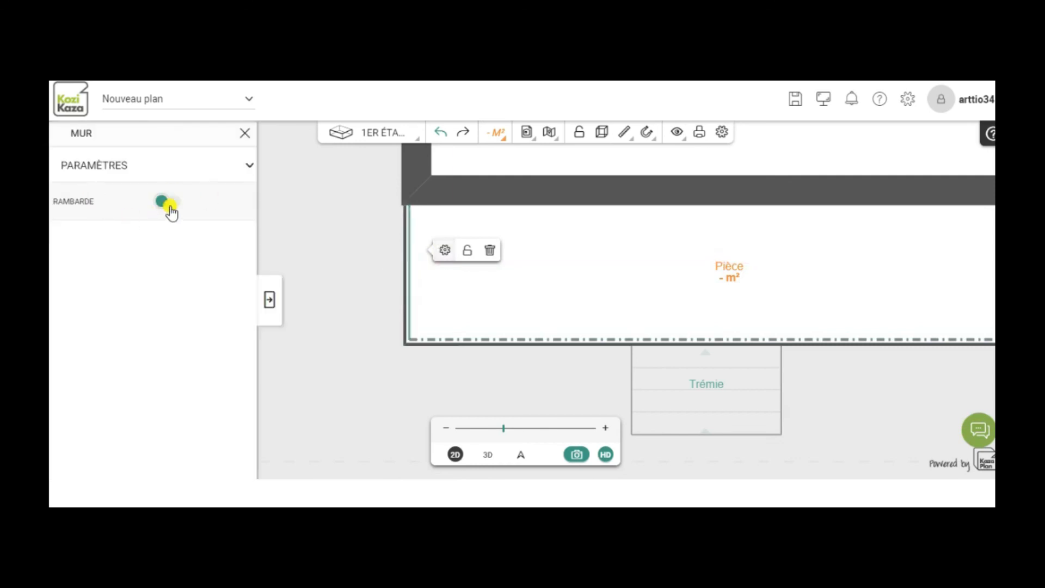
left_click(171, 202)
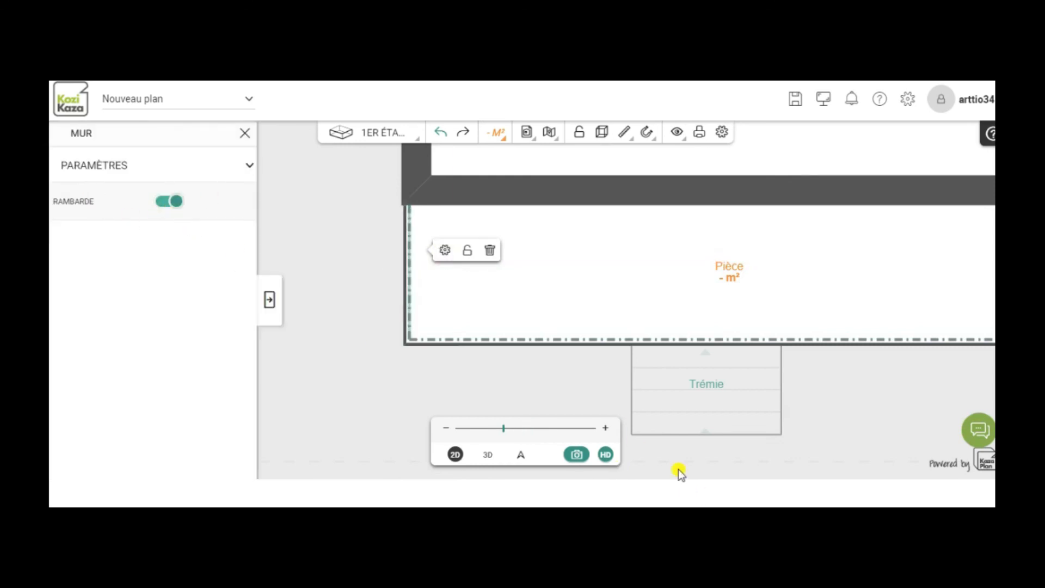
left_click_drag(554, 383, 446, 357)
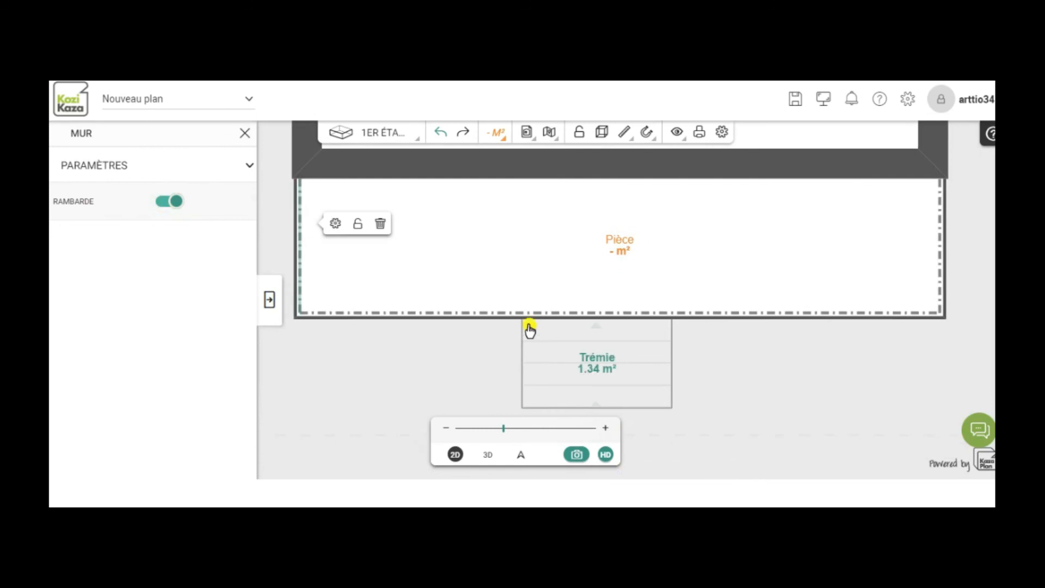
Step: Split the terrace's front railing at both edges of the staircase opening and delete the section between them to clear the entrance
left_click(487, 455)
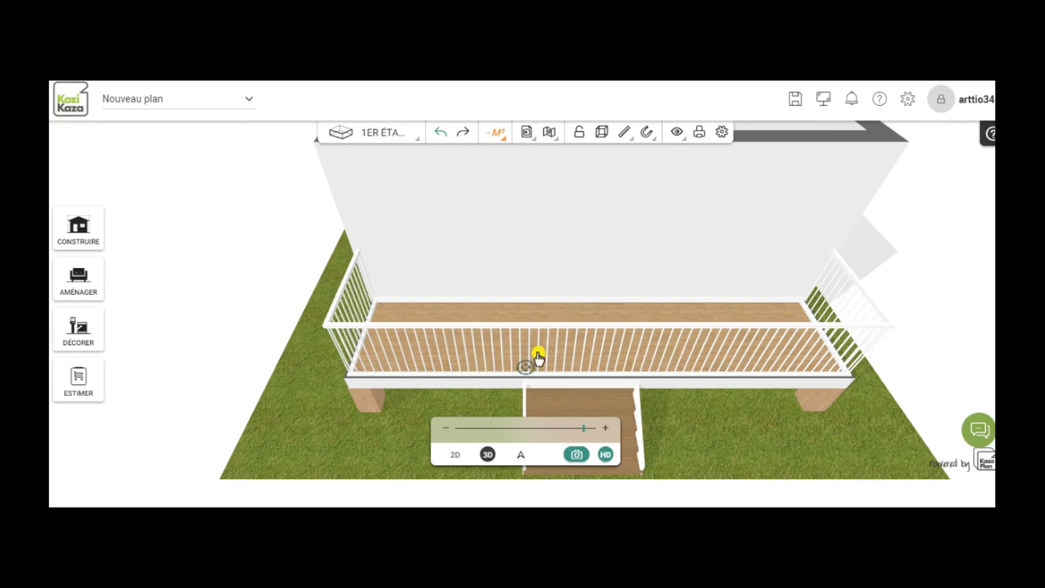
left_click(455, 454)
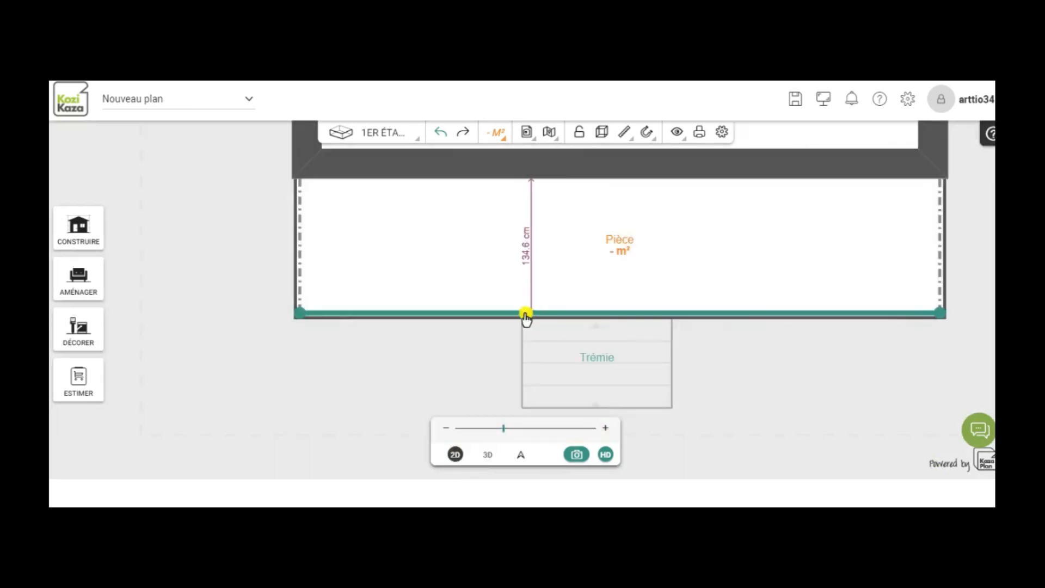
scroll(781, 410, "up", 5)
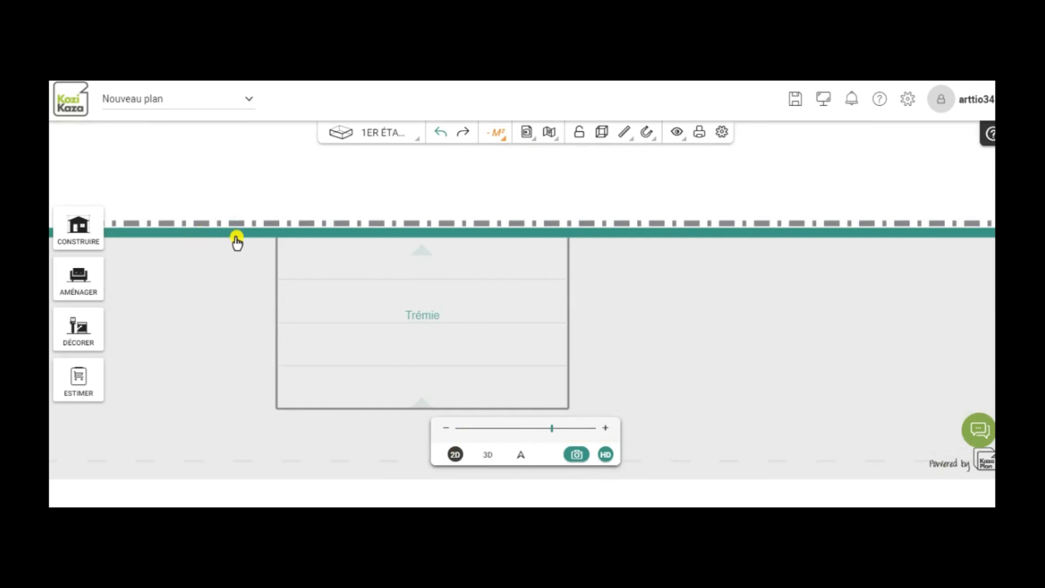
left_click(281, 219)
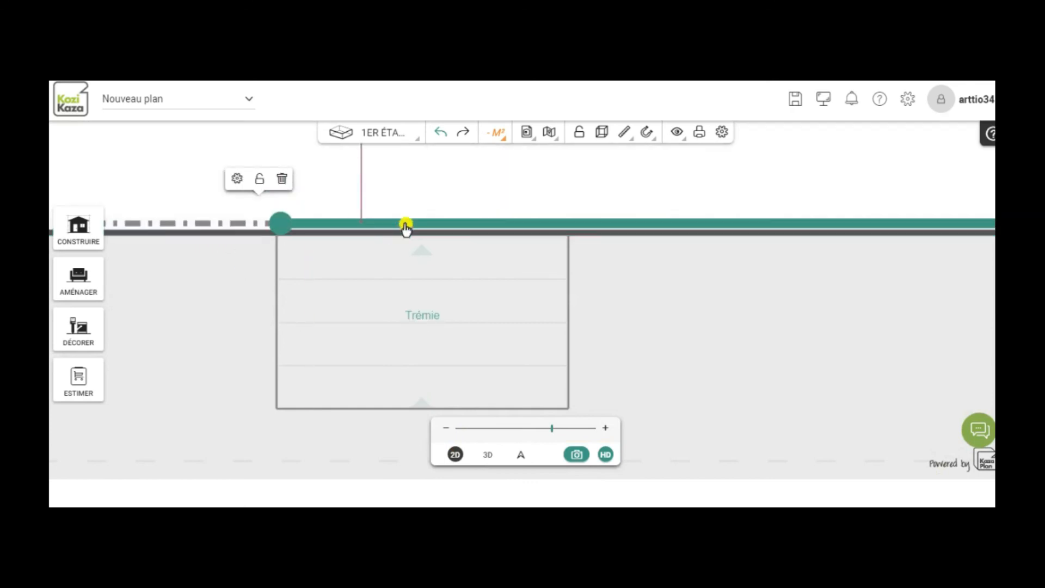
left_click(566, 222)
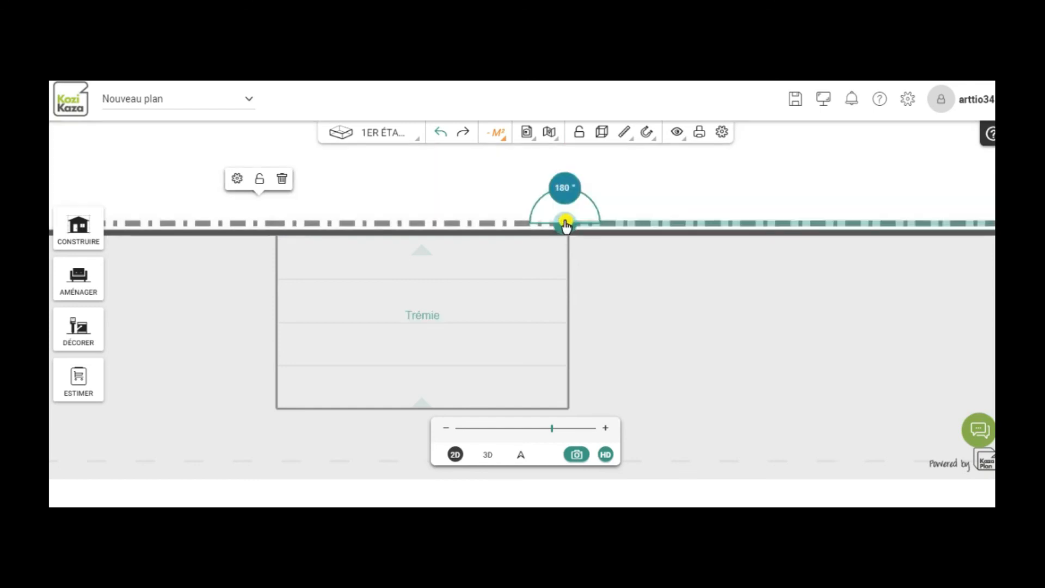
left_click(412, 222)
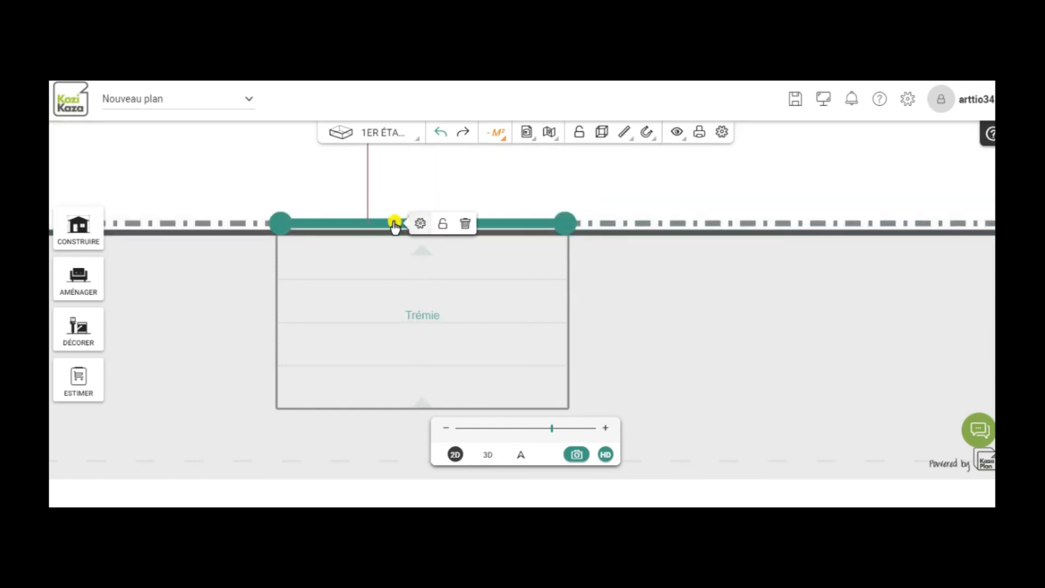
left_click(464, 226)
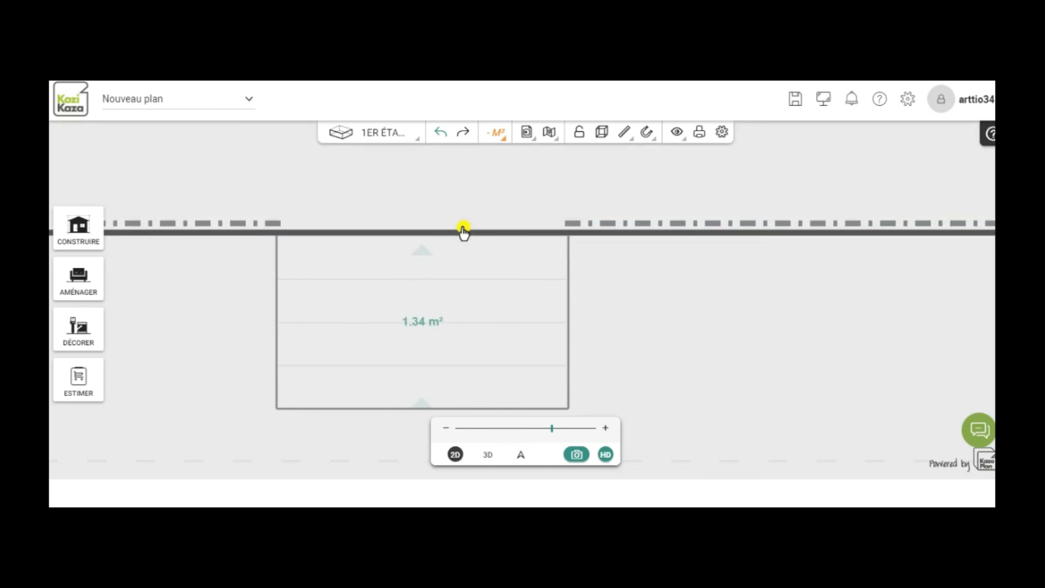
scroll(247, 324, "down", 5)
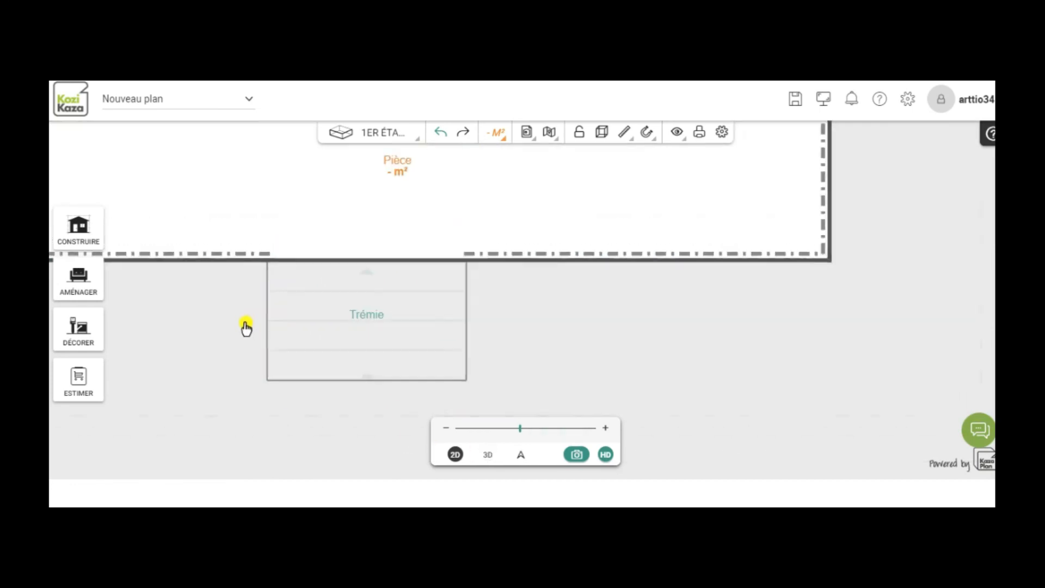
left_click_drag(257, 368, 335, 344)
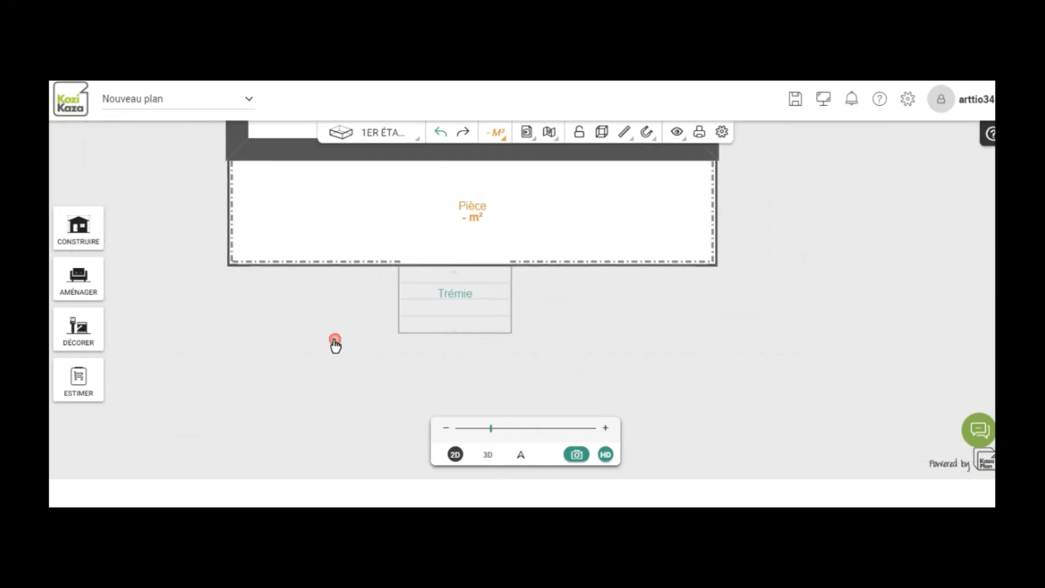
left_click(488, 455)
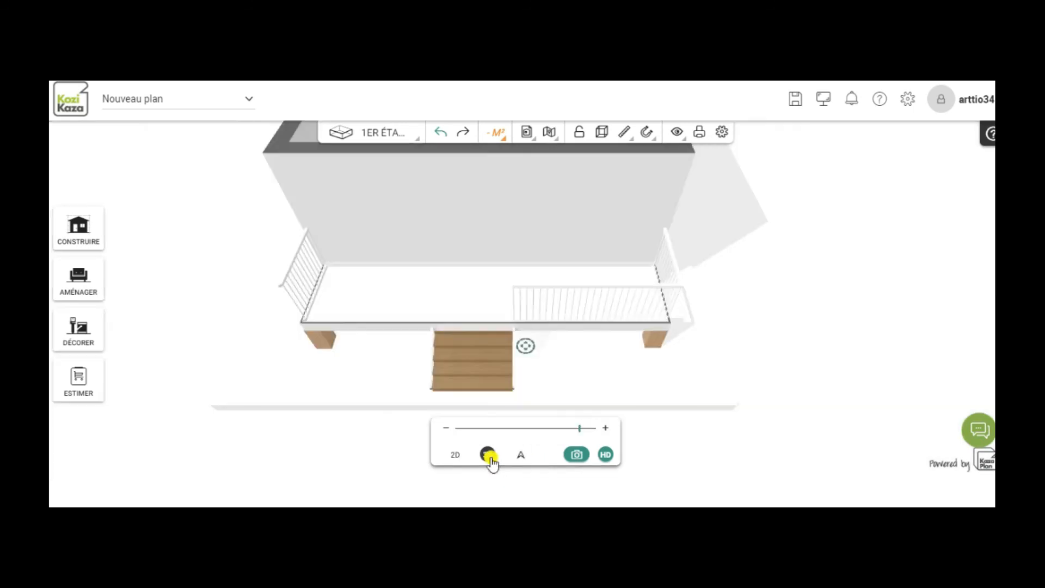
Step: Apply the light horizontal-slat finish from the Bois materials to the house's front wall in 3D
mouse_move(418, 425)
left_mouse_down()
mouse_move(362, 373)
mouse_move(289, 355)
mouse_move(250, 289)
mouse_move(306, 297)
mouse_move(406, 349)
mouse_move(285, 427)
mouse_move(215, 354)
mouse_move(231, 314)
mouse_move(346, 355)
mouse_move(294, 364)
mouse_move(208, 348)
mouse_move(239, 345)
mouse_move(219, 317)
left_mouse_up()
left_click(93, 375)
left_click(84, 333)
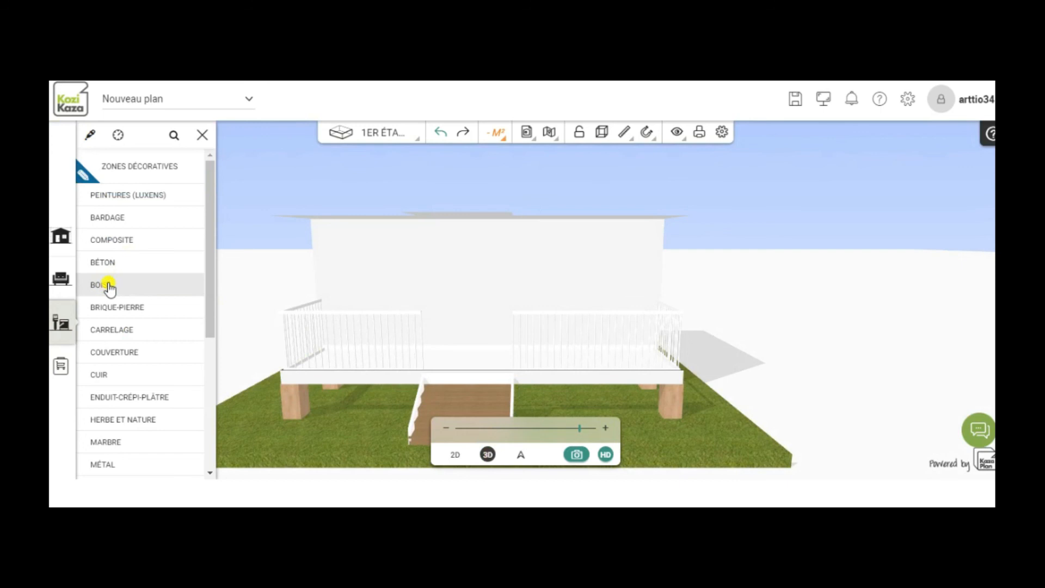
left_click(104, 288)
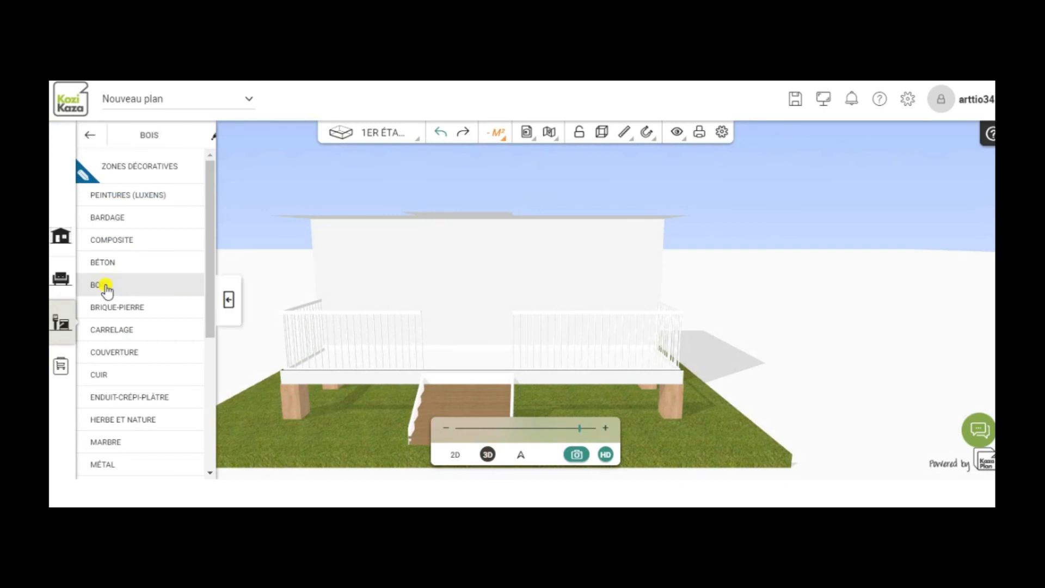
left_click_drag(280, 191, 273, 422)
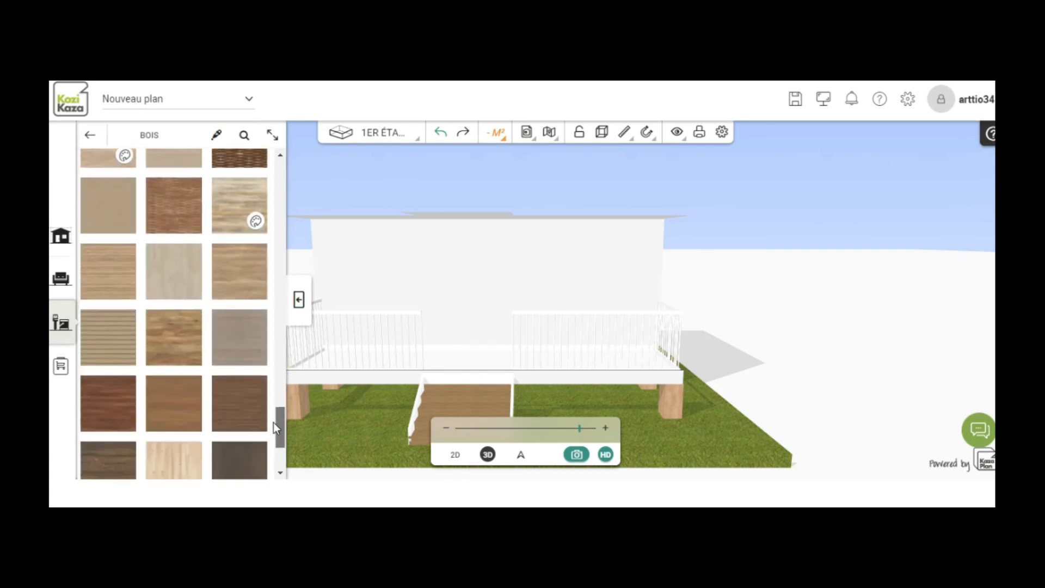
left_click(109, 337)
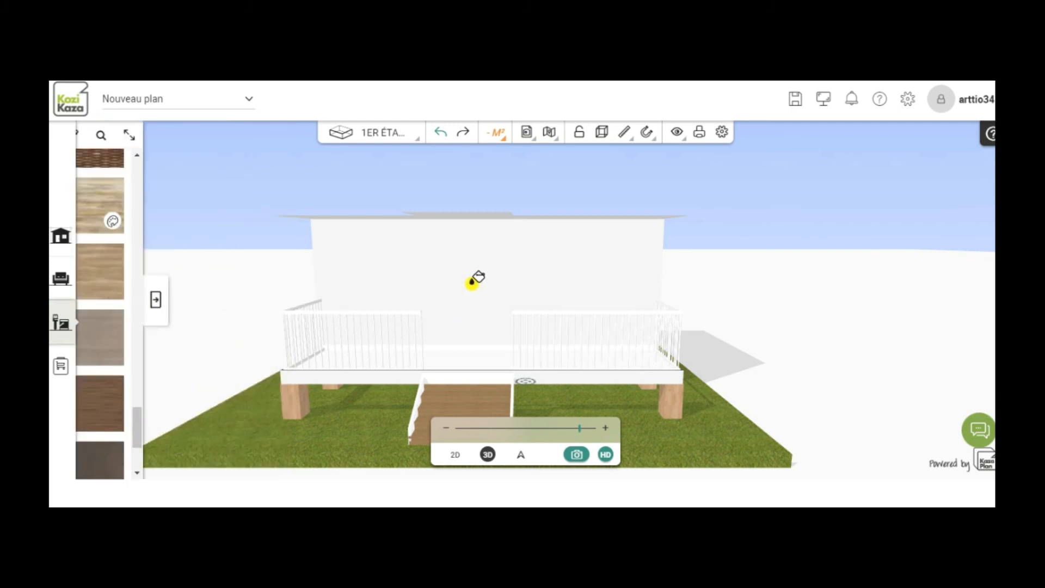
left_click(469, 280)
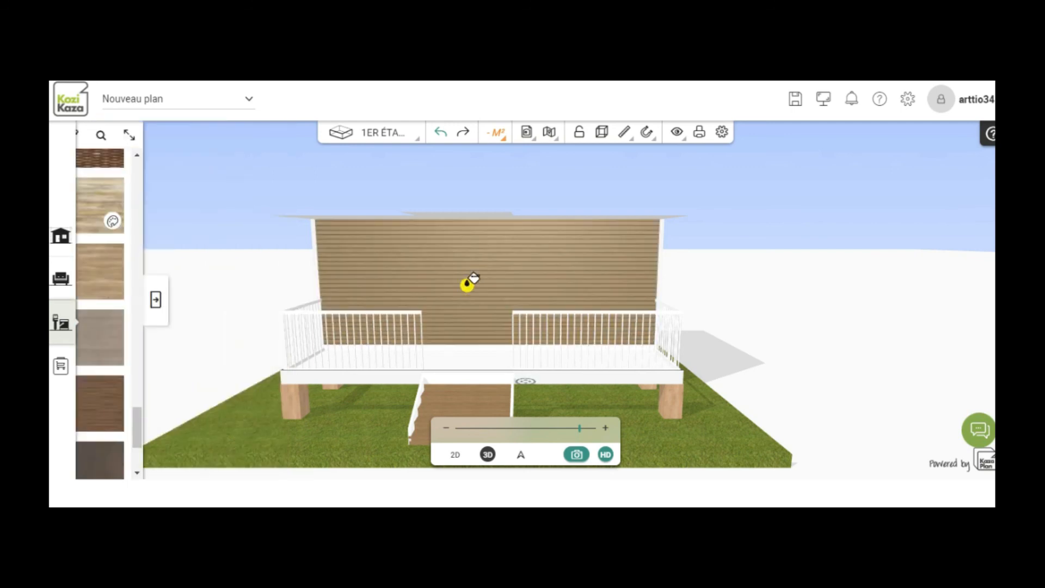
Step: Cover the terrace floor, left front railing, staircase, left front edge, left front post and wall's base strip with the same slatted wood
left_click(455, 358)
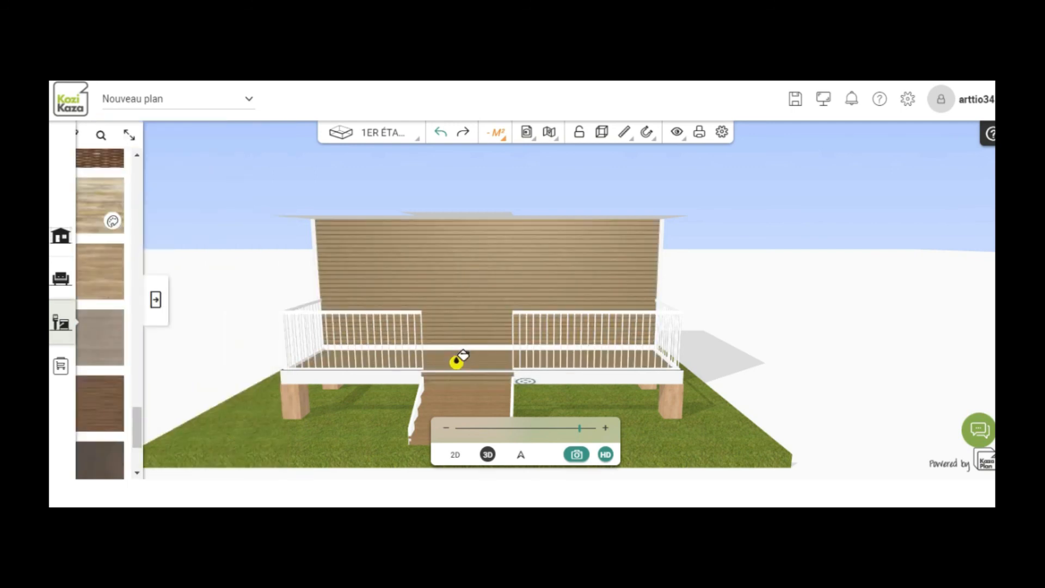
left_click(394, 308)
left_click(422, 392)
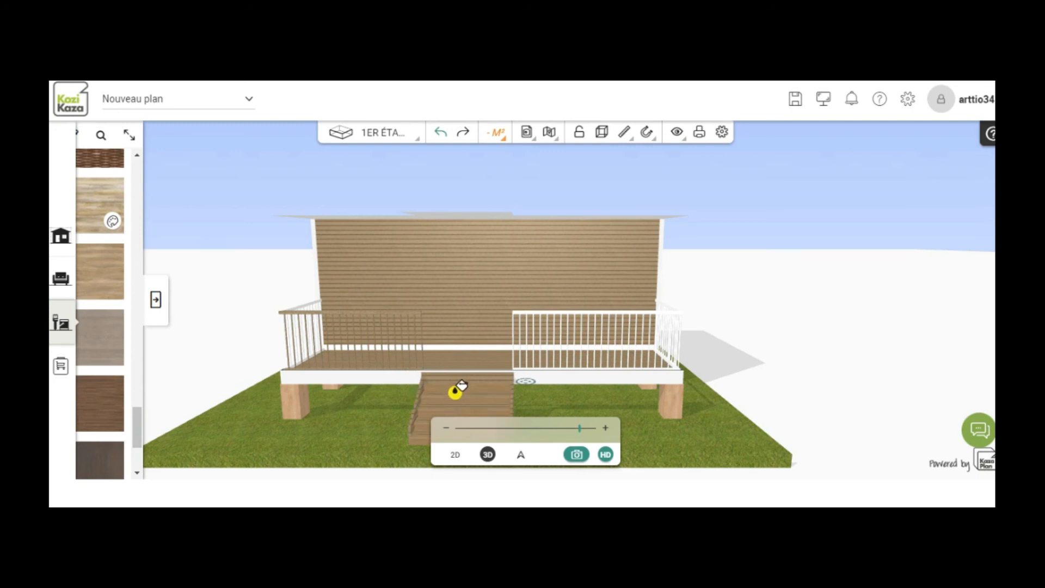
left_click(402, 378)
left_click(291, 394)
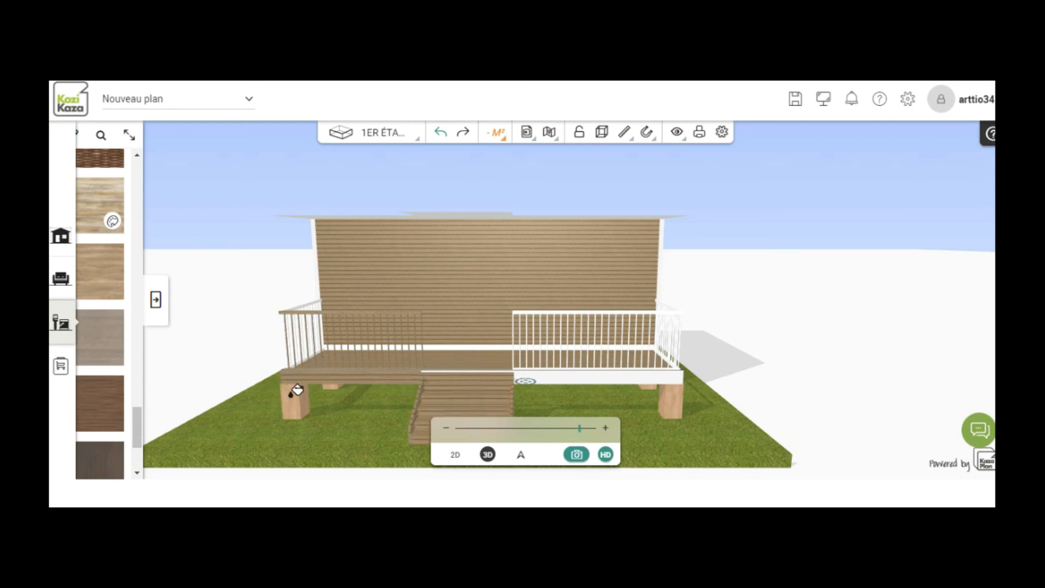
left_click(439, 346)
Step: Apply the slatted wood to the terrace edge above the stairs, the right front edge and the right front railing
scroll(483, 378, "up", 3)
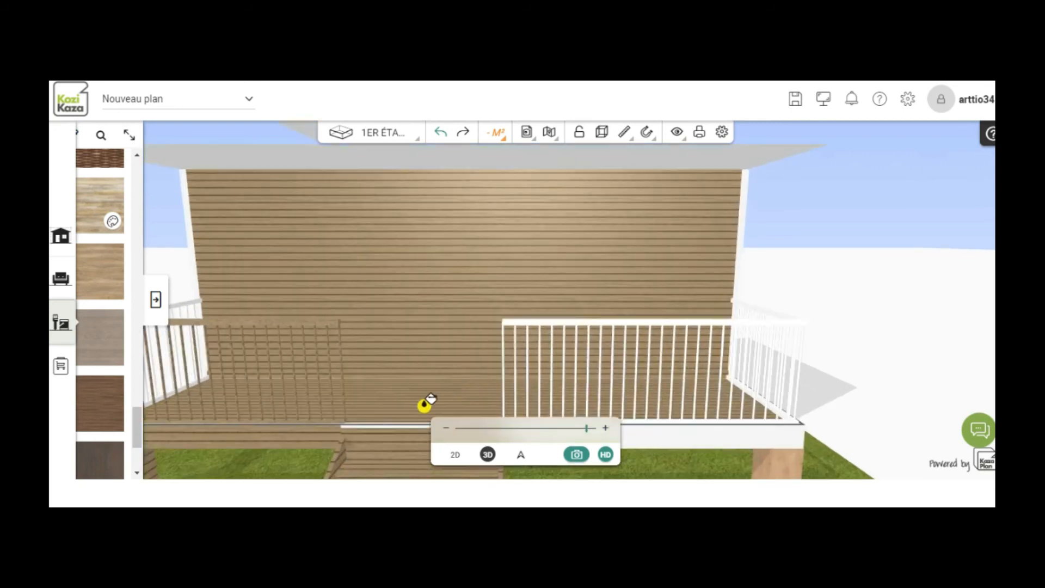
left_click(383, 425)
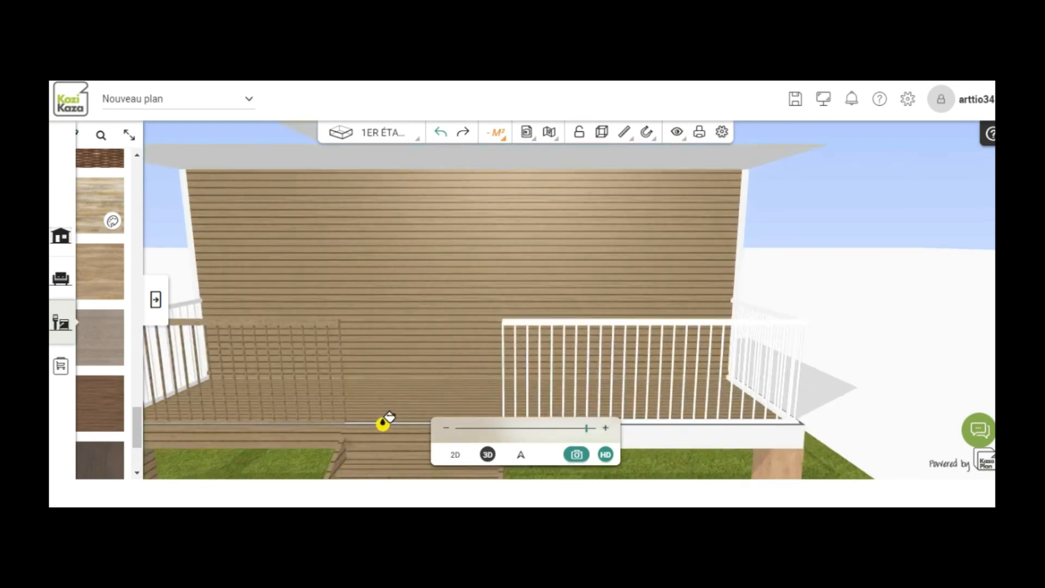
left_click(382, 421)
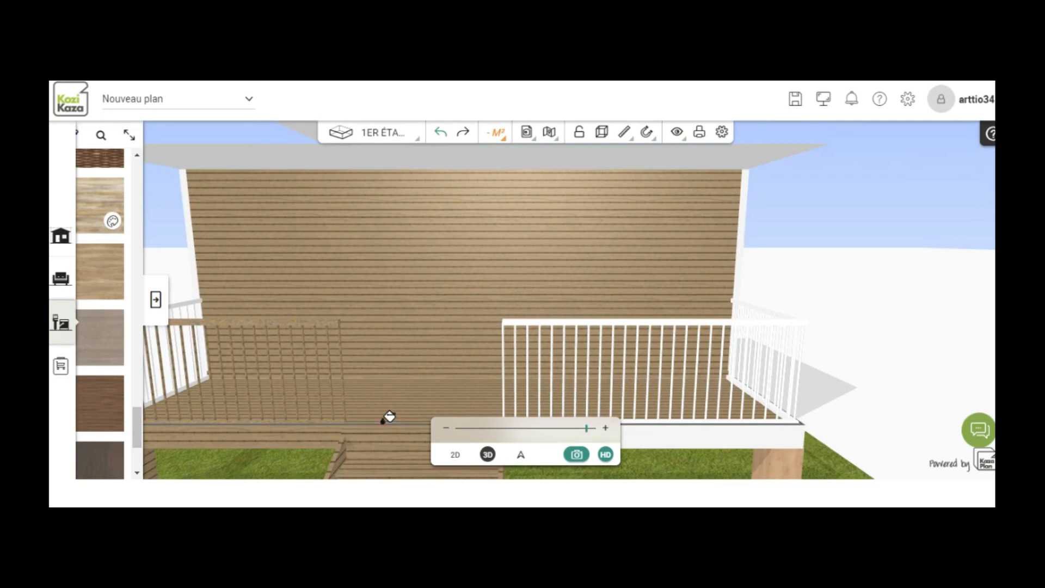
left_click(646, 424)
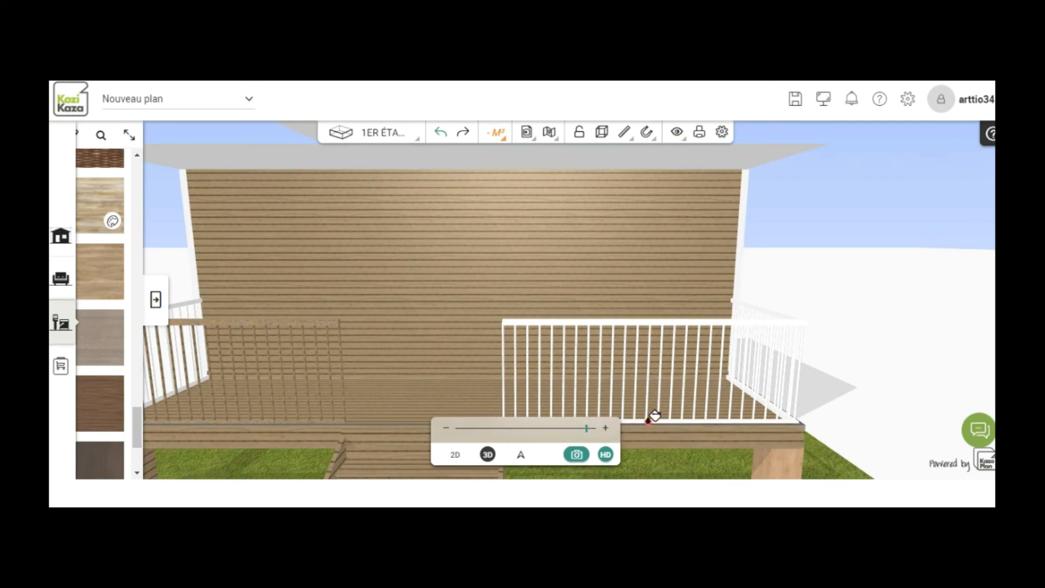
left_click(648, 420)
scroll(503, 338, "down", 2)
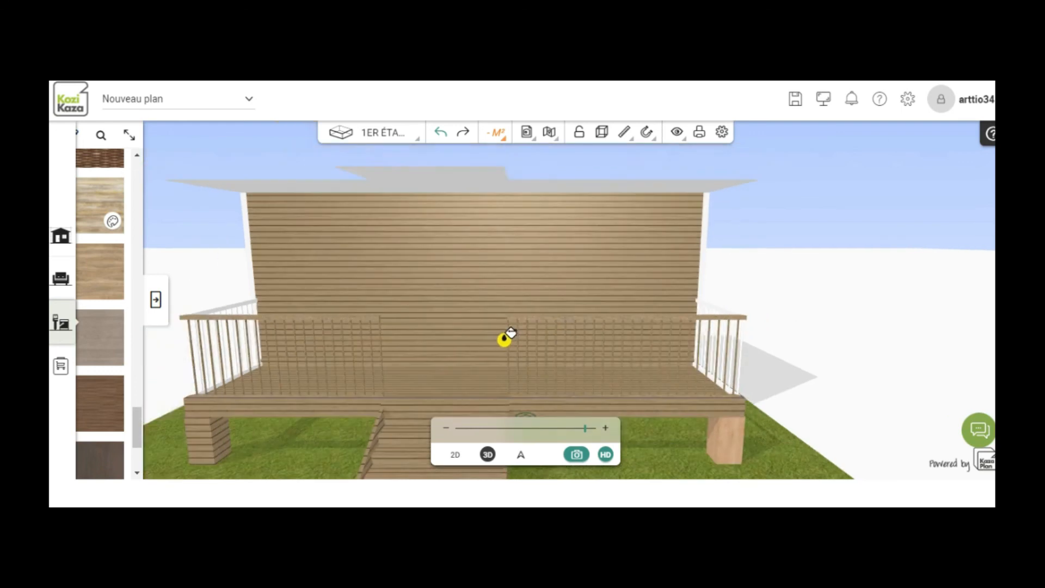
scroll(502, 338, "down", 2)
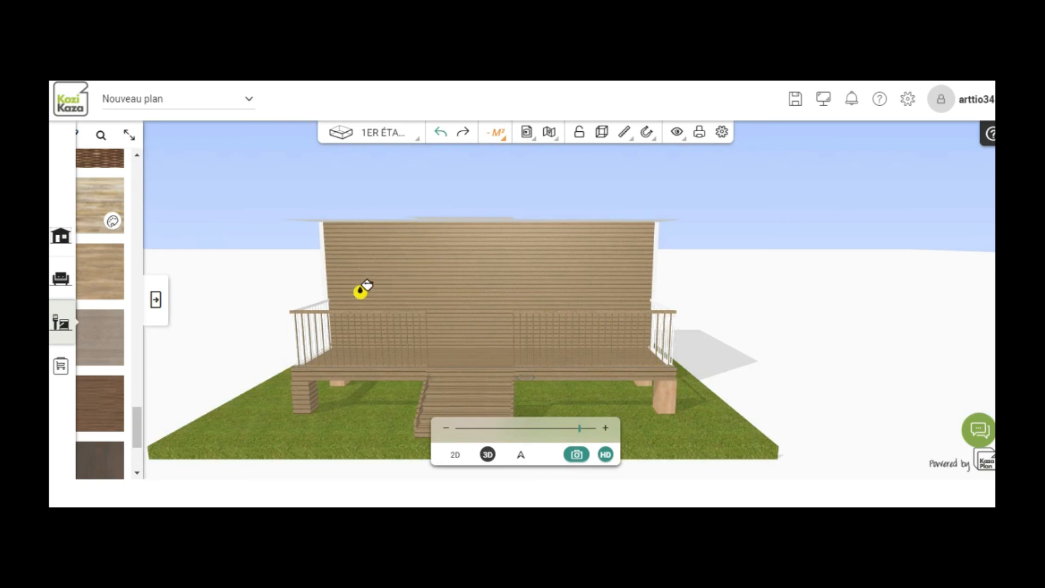
left_click_drag(427, 284, 386, 213)
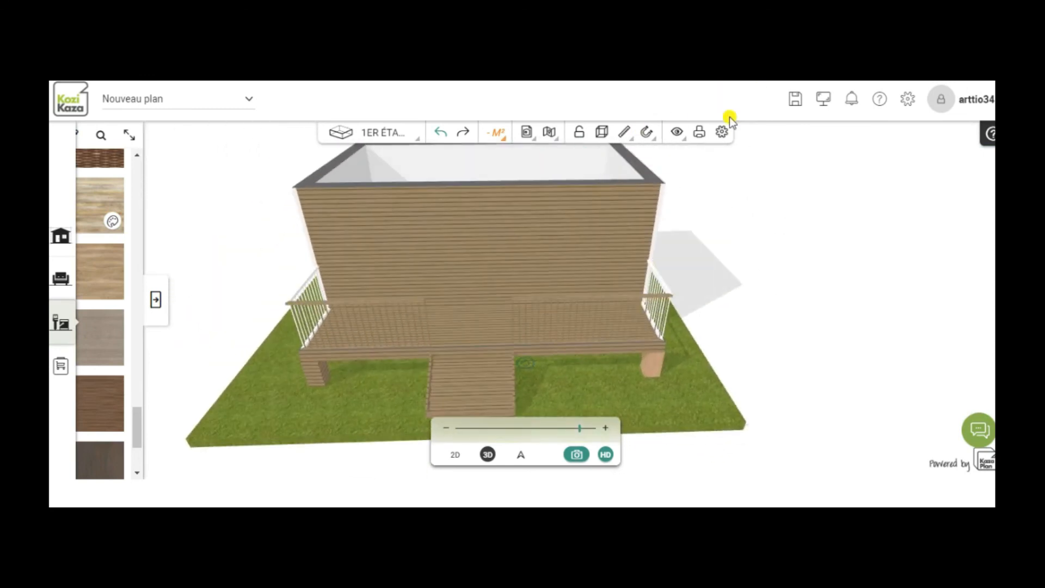